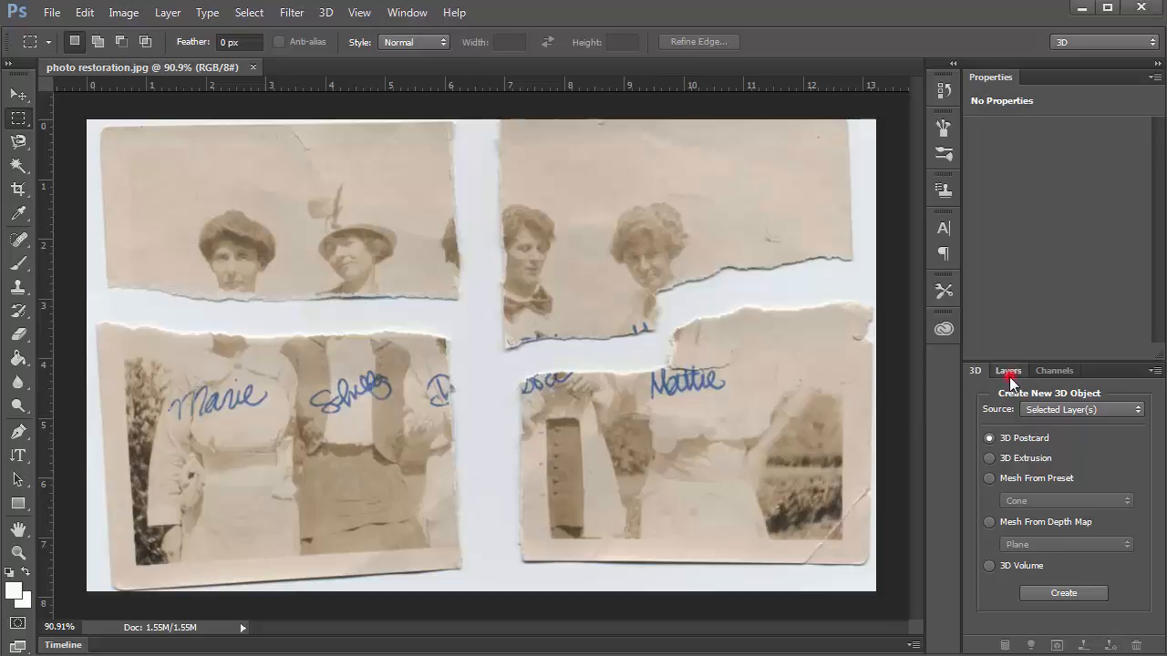
Switch the right dock from the 3D panel to the Layers panel to reveal the Background layer.
{"action": "left_click", "coordinate": [1006, 374]}
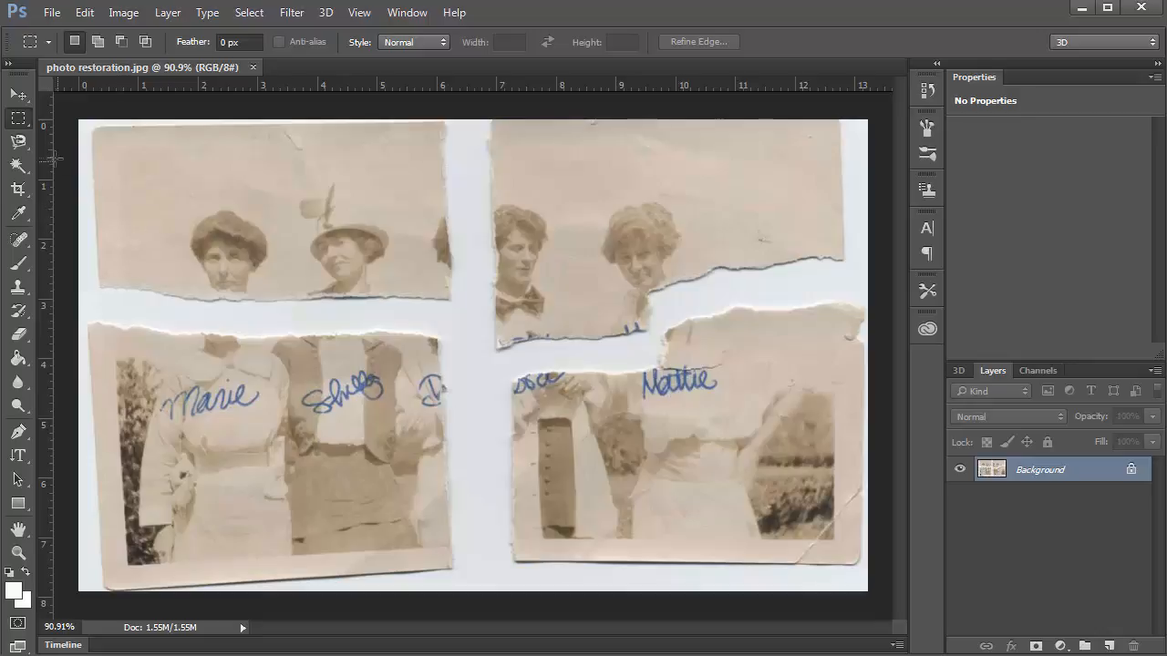
Quick-select the top-left torn piece with a size-45 brush, trimming off the white margins.
{"action": "left_click", "coordinate": [17, 167]}
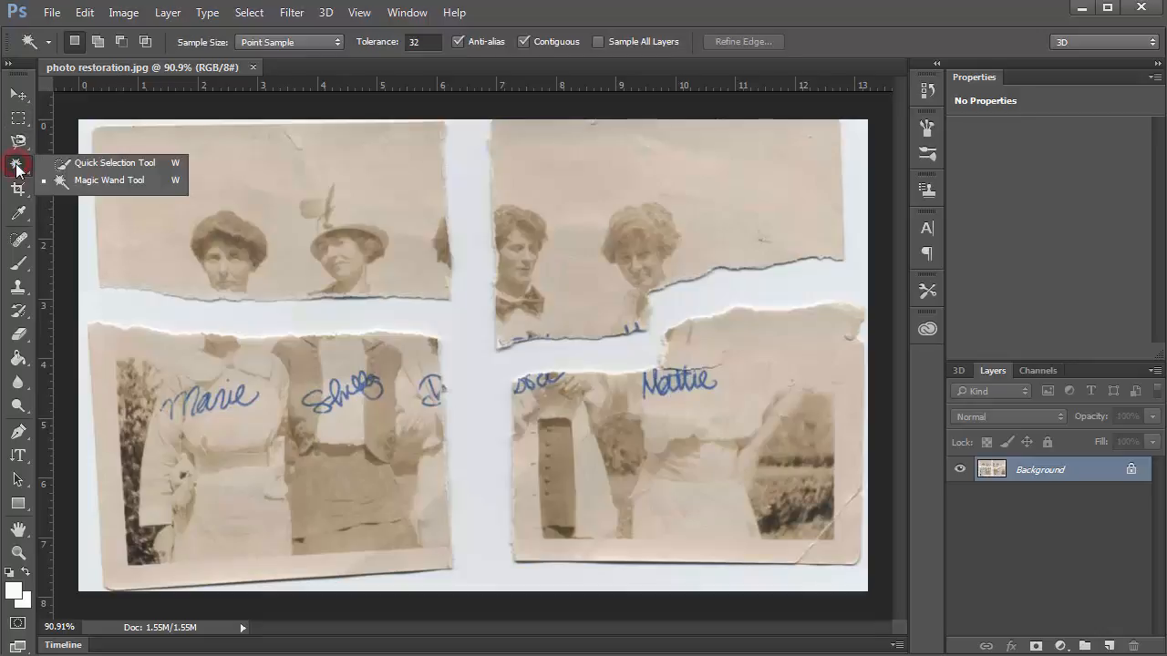
{"action": "left_click", "coordinate": [77, 164]}
{"action": "key", "text": "bracketright"}
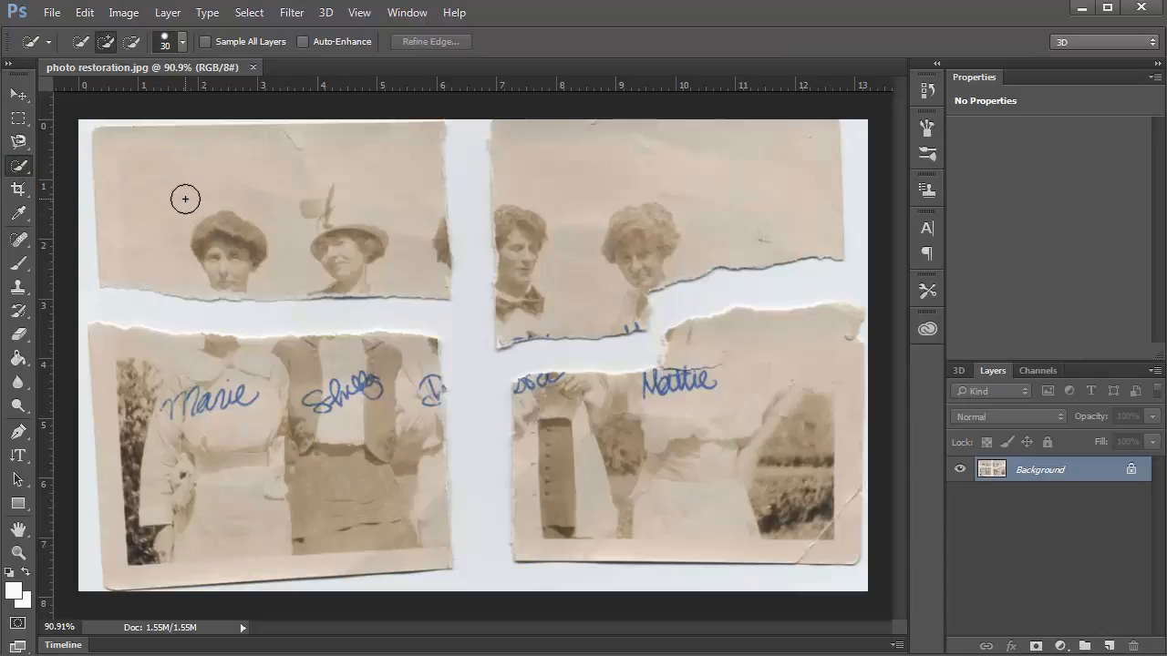
{"action": "key", "text": "bracketright"}
{"action": "key", "text": "bracketright"}
{"action": "key", "text": "bracketright"}
{"action": "mouse_move", "coordinate": [164, 228]}
{"action": "left_mouse_down"}
{"action": "mouse_move", "coordinate": [225, 255]}
{"action": "mouse_move", "coordinate": [331, 264]}
{"action": "left_mouse_up"}
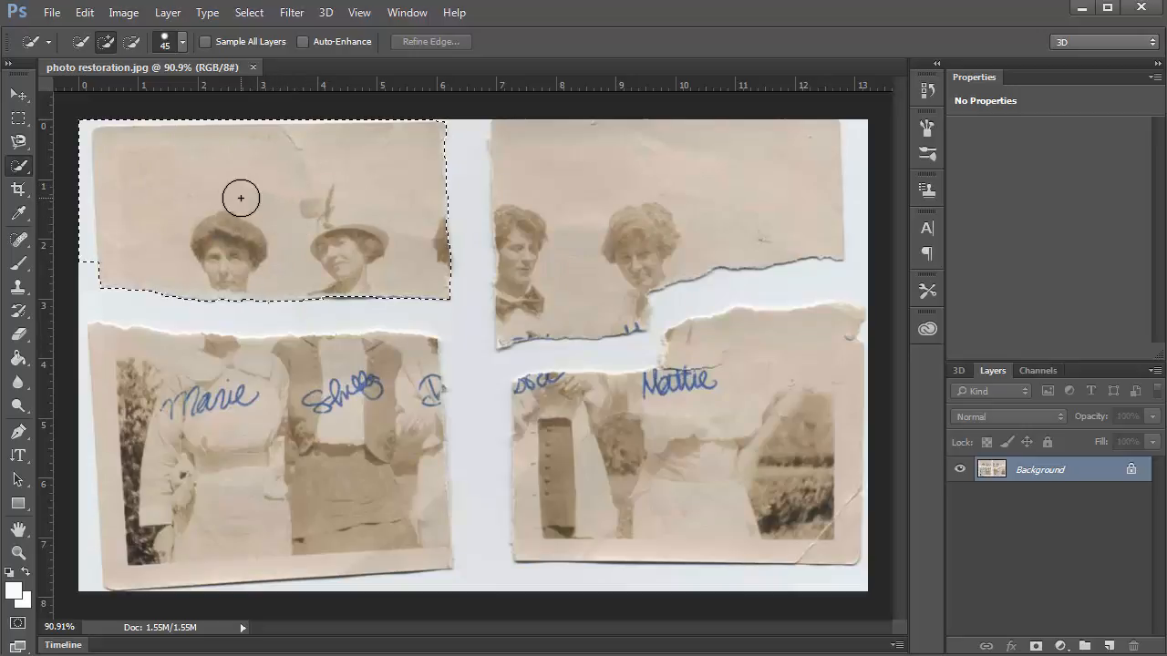
{"action": "scroll", "coordinate": [134, 231], "scroll_direction": "up", "scroll_amount": 4}
{"action": "left_click_drag", "start_coordinate": [350, 254], "coordinate": [467, 382]}
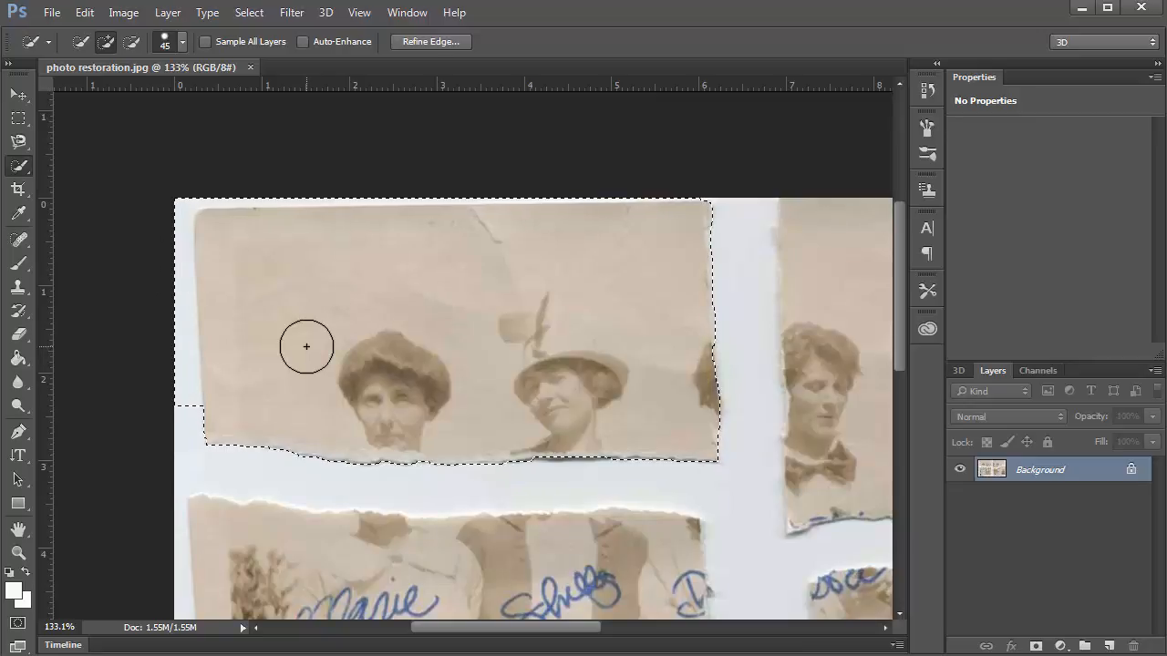
{"action": "key", "text": "alt"}
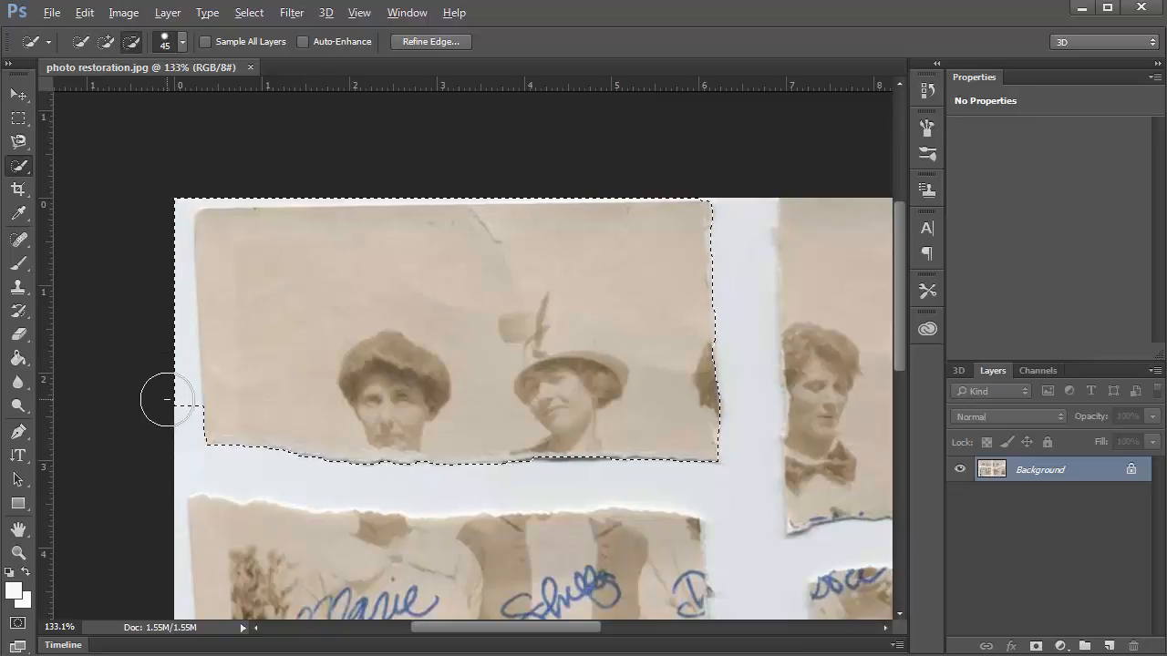
{"action": "left_click_drag", "start_coordinate": [160, 333], "coordinate": [158, 275]}
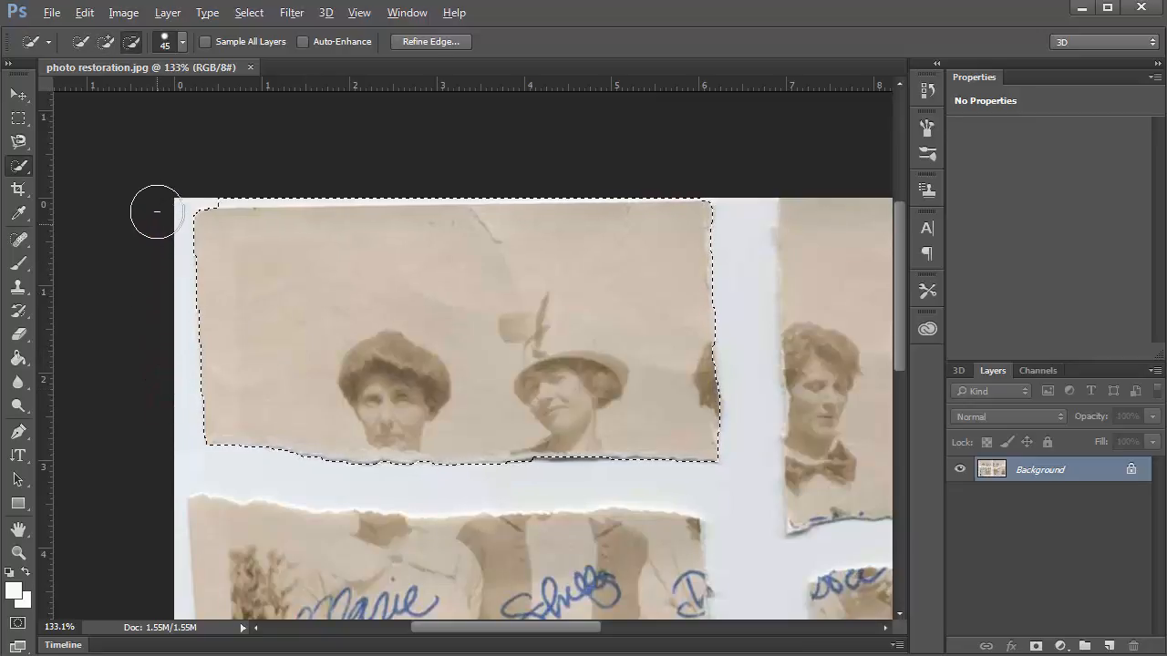
{"action": "mouse_move", "coordinate": [155, 211]}
{"action": "left_mouse_down"}
{"action": "mouse_move", "coordinate": [156, 182]}
{"action": "mouse_move", "coordinate": [181, 170]}
{"action": "mouse_move", "coordinate": [440, 173]}
{"action": "left_mouse_up"}
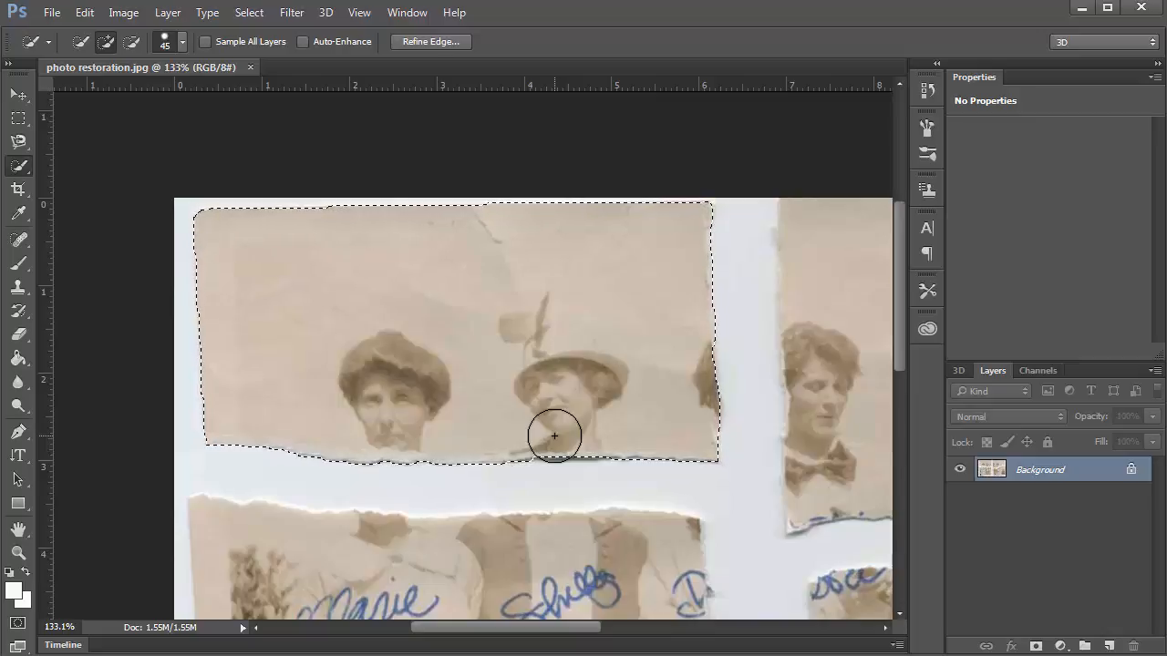
Cut the top-left piece out of the photo and paste it back as Layer 1.
{"action": "key", "text": "BackSpace"}
{"action": "key", "text": "ctrl+d"}
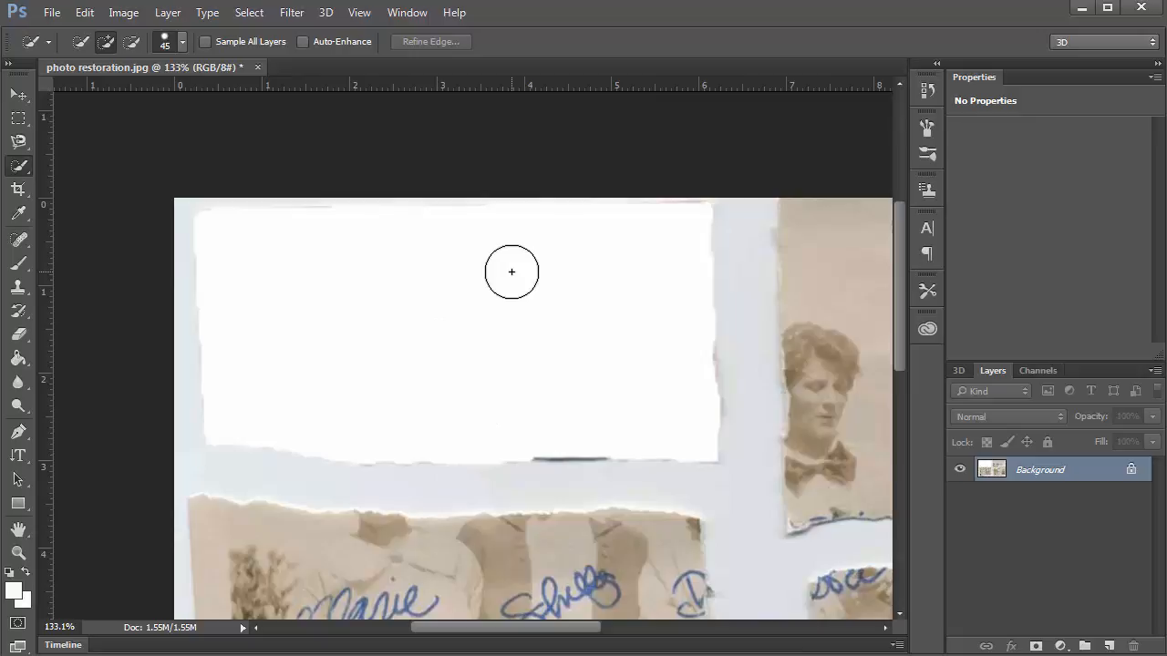
{"action": "key", "text": "ctrl+v"}
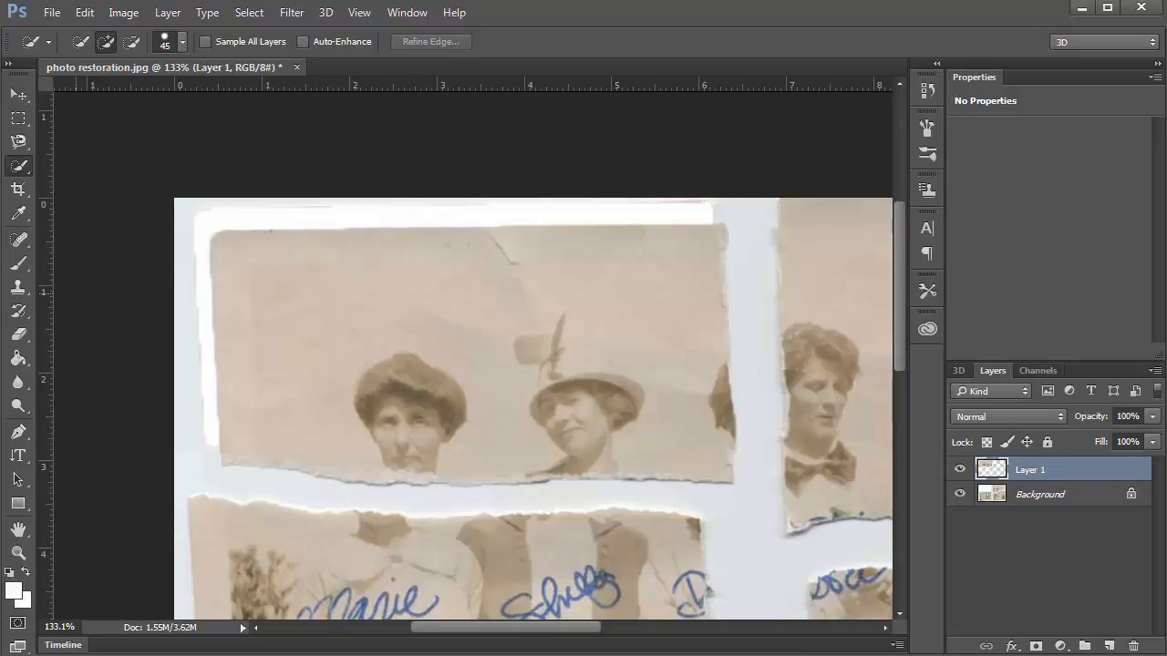
Move the pasted piece up over the white gap and rename Layer 1 to 'Top Left'.
{"action": "key", "text": "v"}
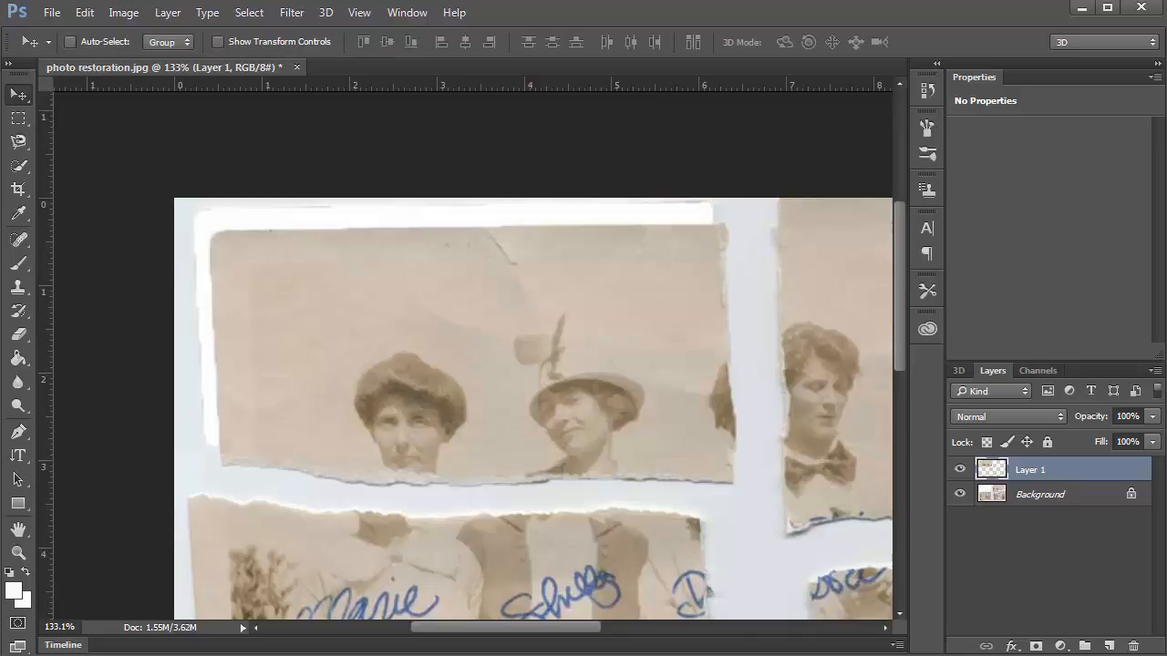
{"action": "left_click_drag", "start_coordinate": [610, 398], "coordinate": [588, 387]}
{"action": "double_click", "coordinate": [1012, 474]}
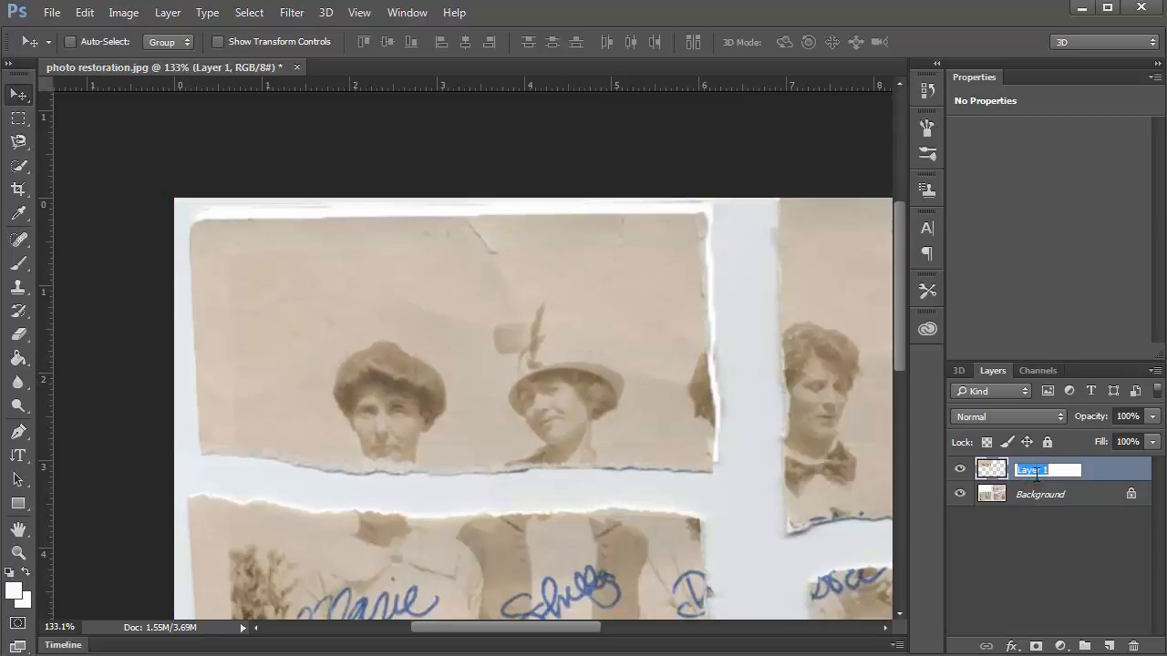
{"action": "type", "text": "Te"}
{"action": "type", "text": "op"}
{"action": "type", "text": " Left"}
{"action": "key", "text": "Return"}
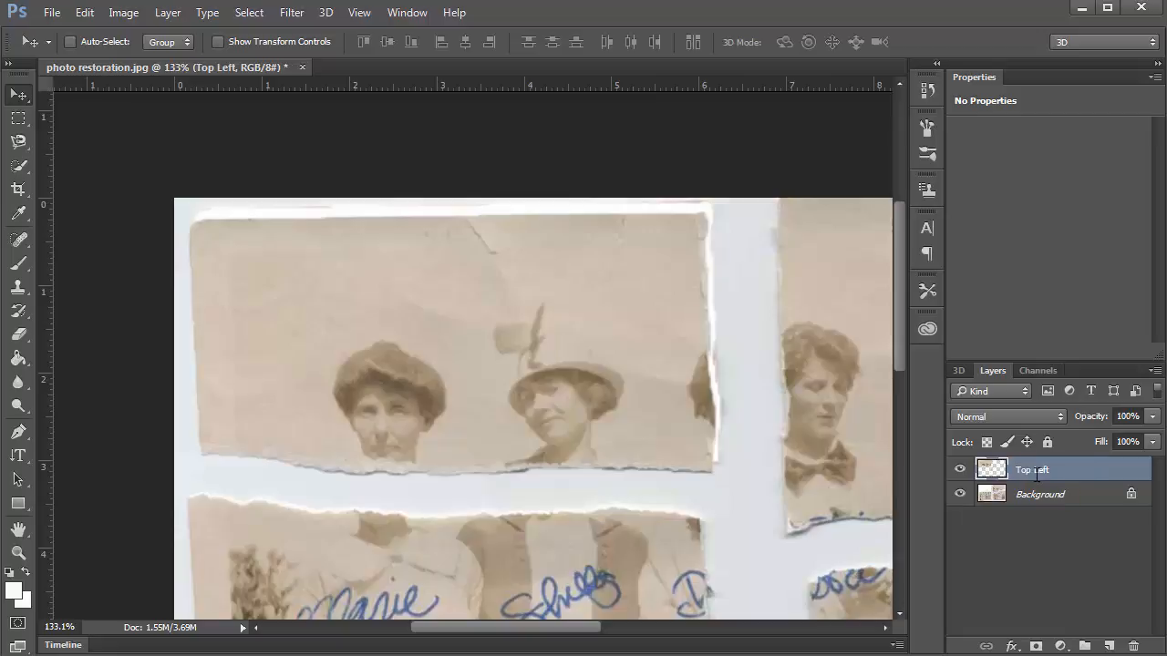
{"action": "left_click_drag", "start_coordinate": [789, 502], "coordinate": [439, 435]}
{"action": "scroll", "coordinate": [565, 396], "scroll_direction": "down", "scroll_amount": 3}
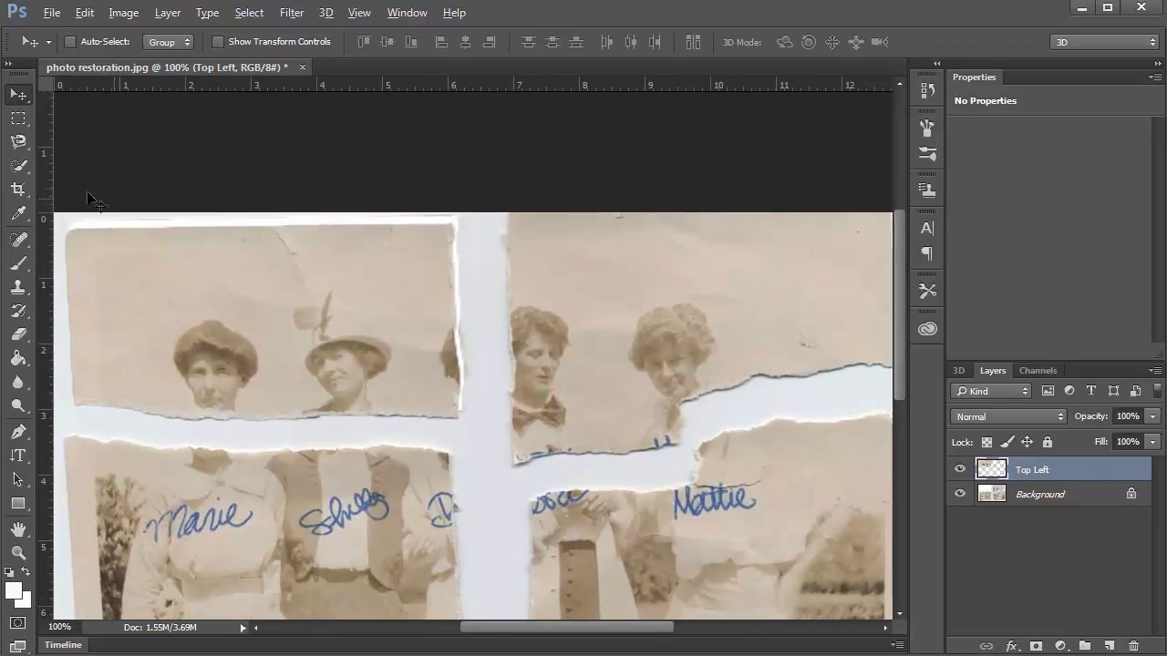
Start quick-selecting the top-right piece with two women, extending across the tear.
{"action": "left_click", "coordinate": [17, 166]}
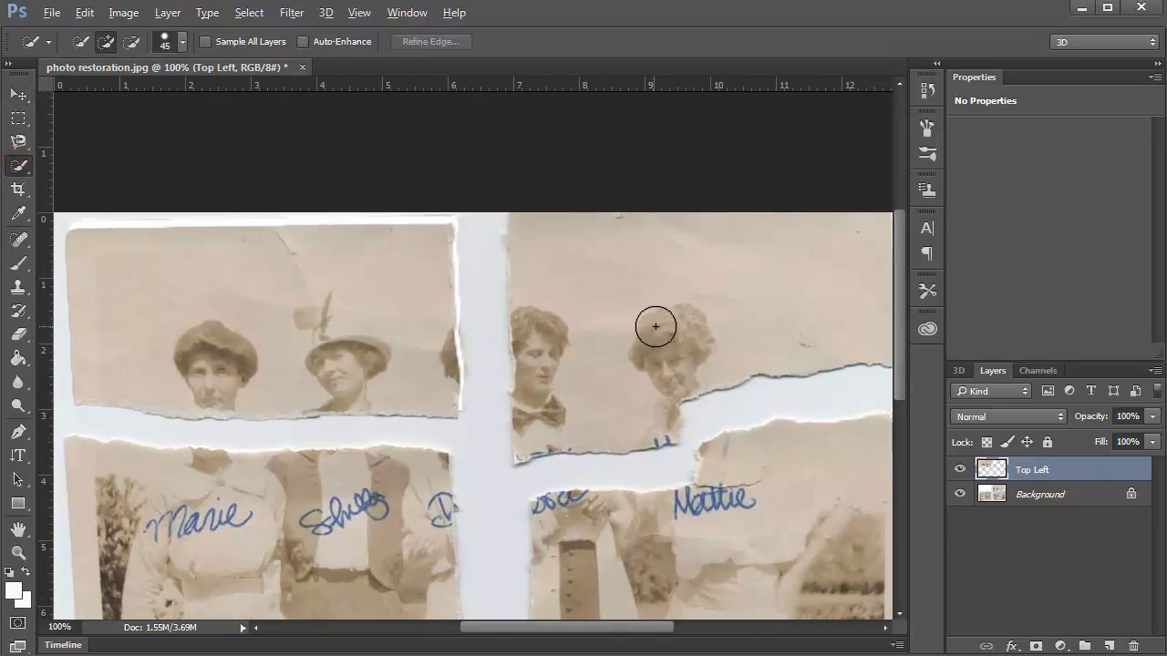
{"action": "left_click_drag", "start_coordinate": [649, 367], "coordinate": [564, 380]}
{"action": "mouse_move", "coordinate": [578, 338]}
{"action": "left_mouse_down"}
{"action": "mouse_move", "coordinate": [540, 392]}
{"action": "mouse_move", "coordinate": [547, 404]}
{"action": "mouse_move", "coordinate": [681, 400]}
{"action": "mouse_move", "coordinate": [748, 370]}
{"action": "left_mouse_up"}
{"action": "mouse_move", "coordinate": [567, 327]}
{"action": "left_mouse_down"}
{"action": "mouse_move", "coordinate": [455, 469]}
{"action": "mouse_move", "coordinate": [461, 460]}
{"action": "left_mouse_up"}
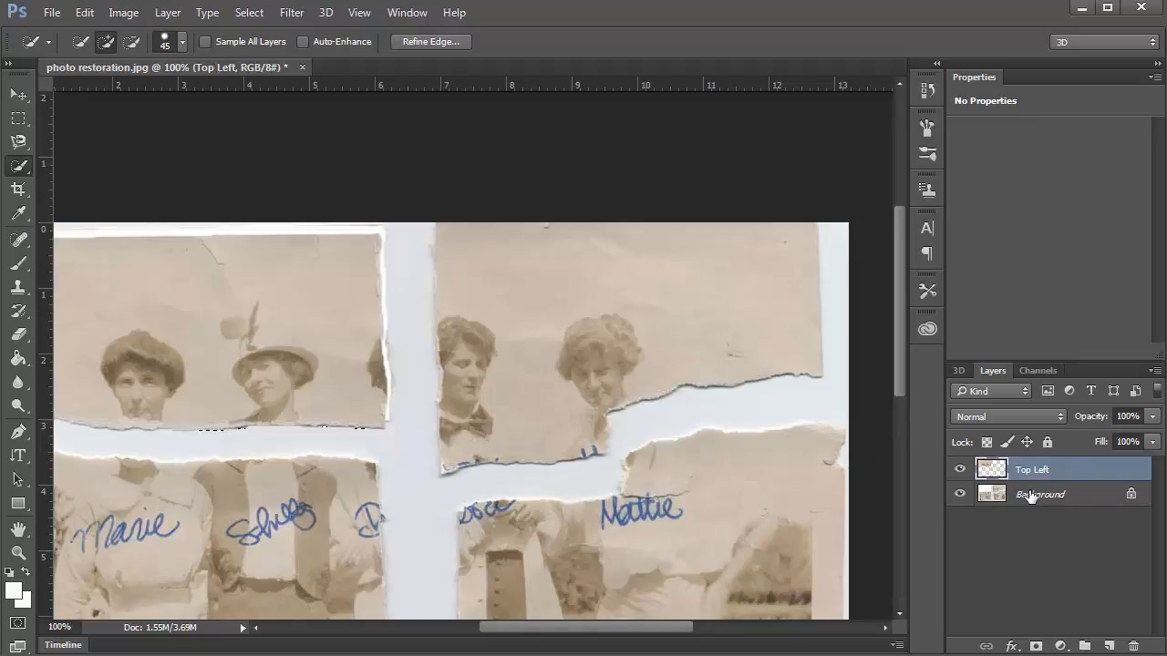
Hide the Background to check Top Left stands alone, fit the view, then reselect Background.
{"action": "left_click", "coordinate": [960, 495]}
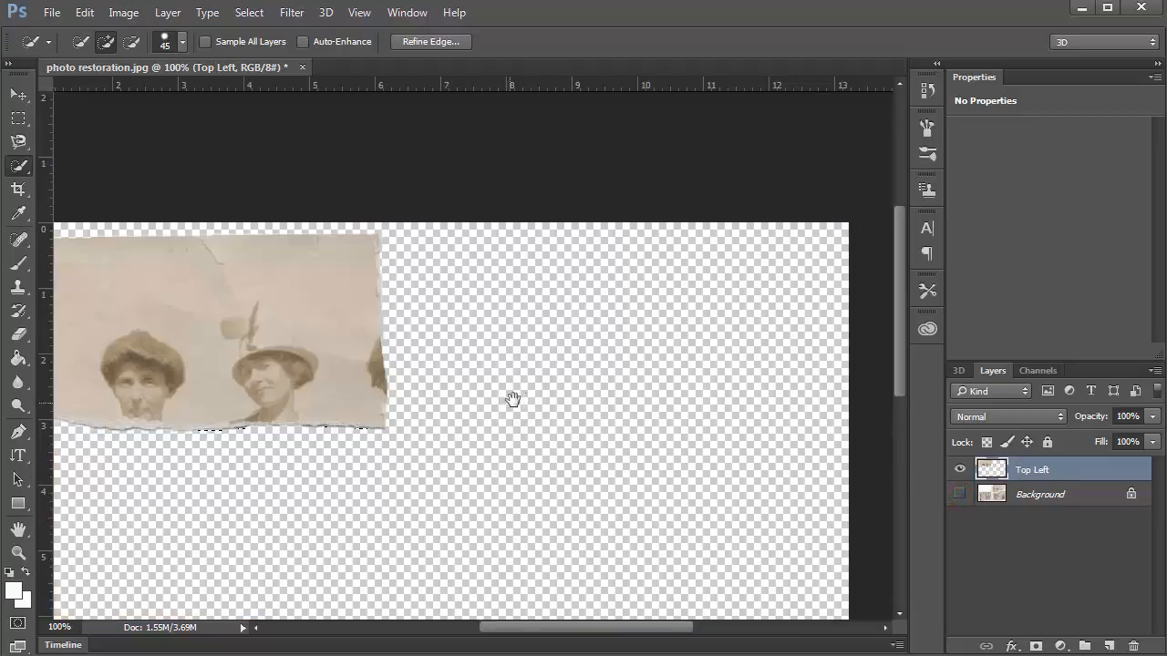
{"action": "left_click_drag", "start_coordinate": [544, 396], "coordinate": [578, 382]}
{"action": "key", "text": "ctrl+0"}
{"action": "key", "text": "ctrl+r"}
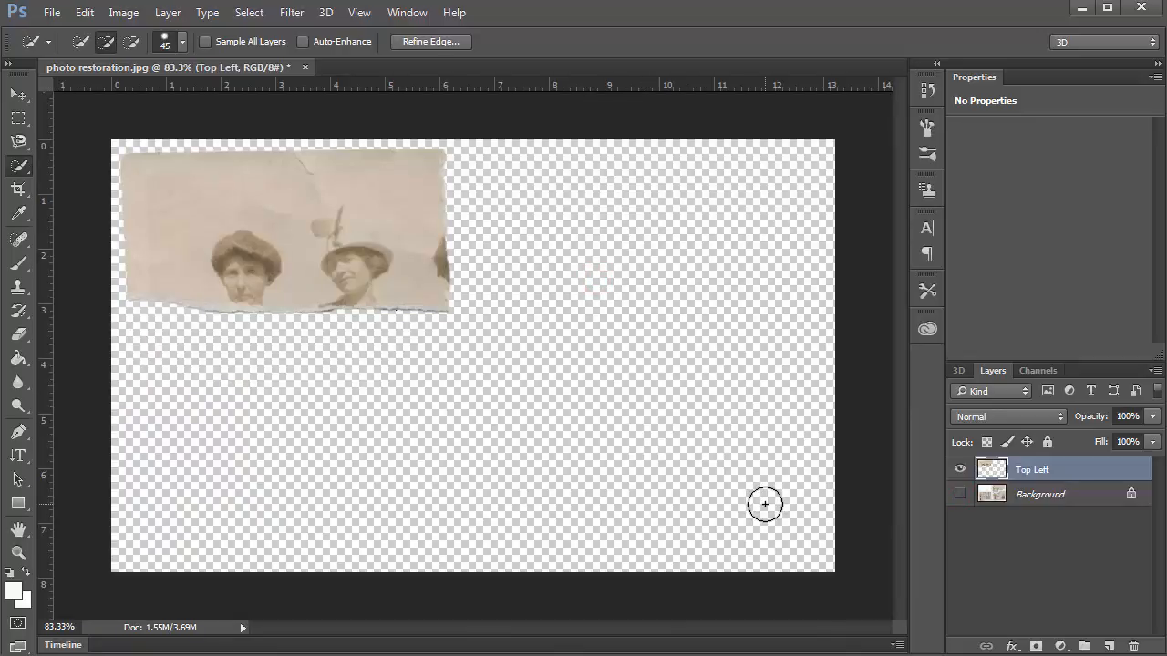
{"action": "left_click", "coordinate": [960, 495]}
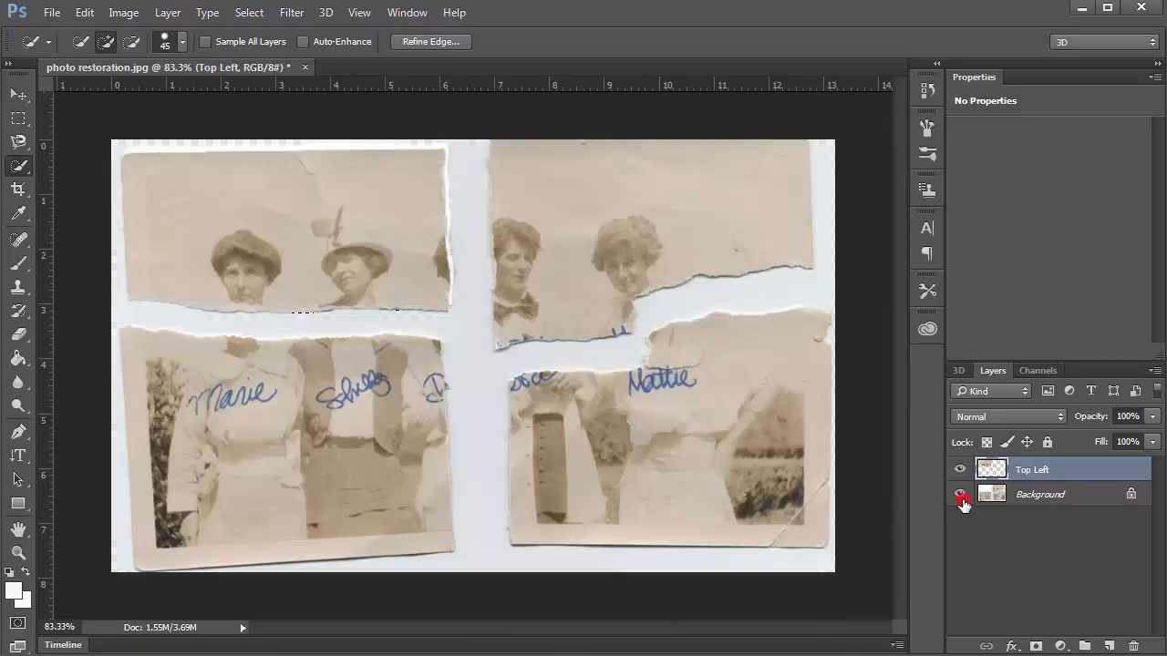
{"action": "left_click", "coordinate": [1003, 494]}
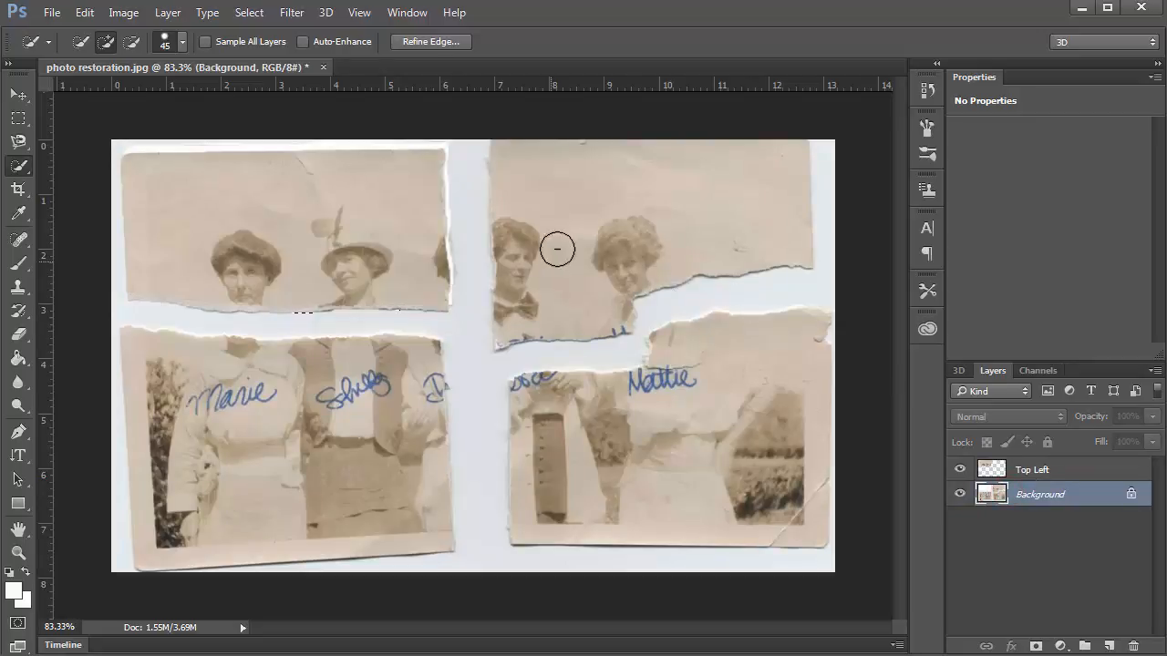
Quick-select the top-right piece with two women, including its lower-left corner.
{"action": "scroll", "coordinate": [557, 248], "scroll_direction": "up", "scroll_amount": 1}
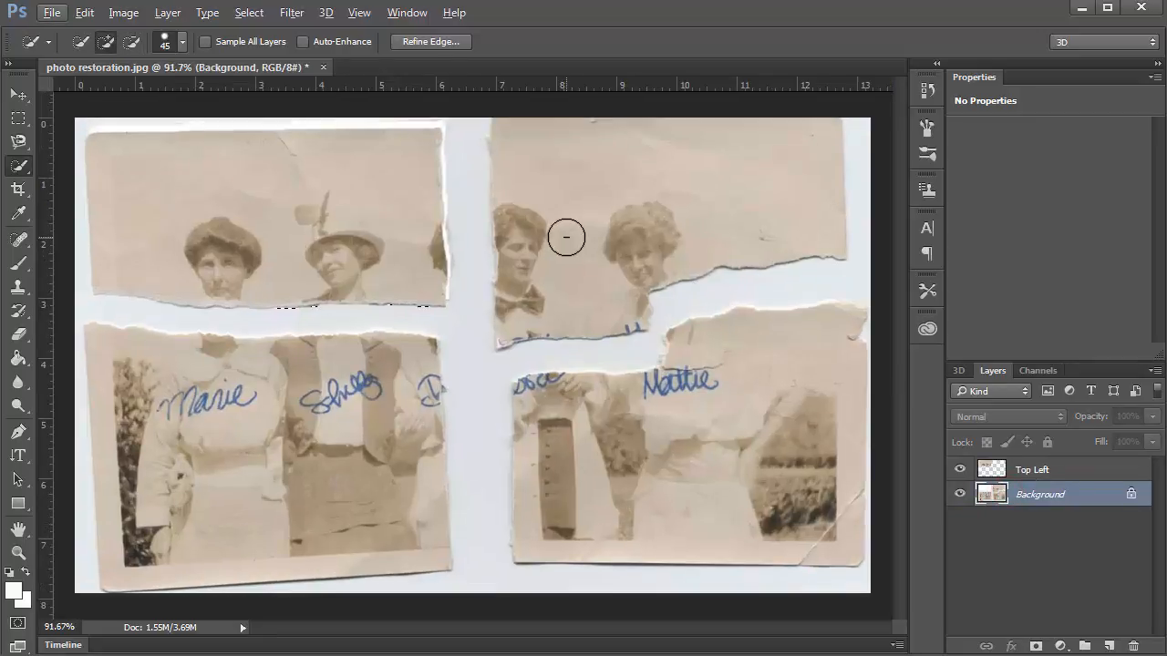
{"action": "left_click_drag", "start_coordinate": [693, 273], "coordinate": [623, 311]}
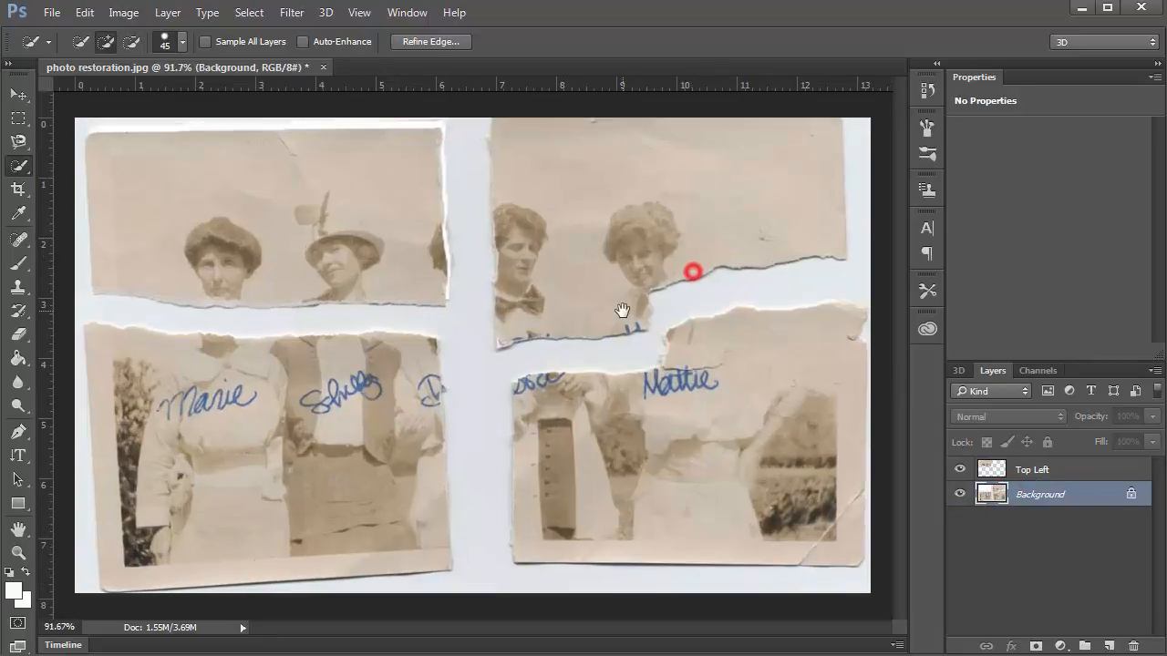
{"action": "key", "text": "ctrl+d"}
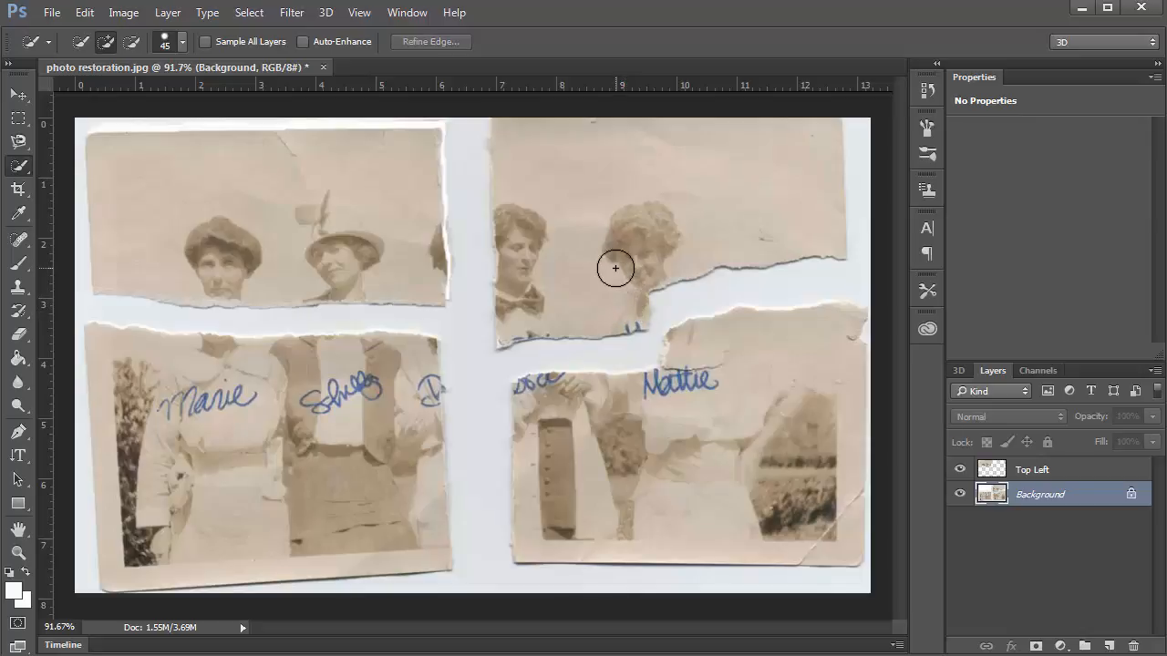
{"action": "scroll", "coordinate": [659, 235], "scroll_direction": "up", "scroll_amount": 1}
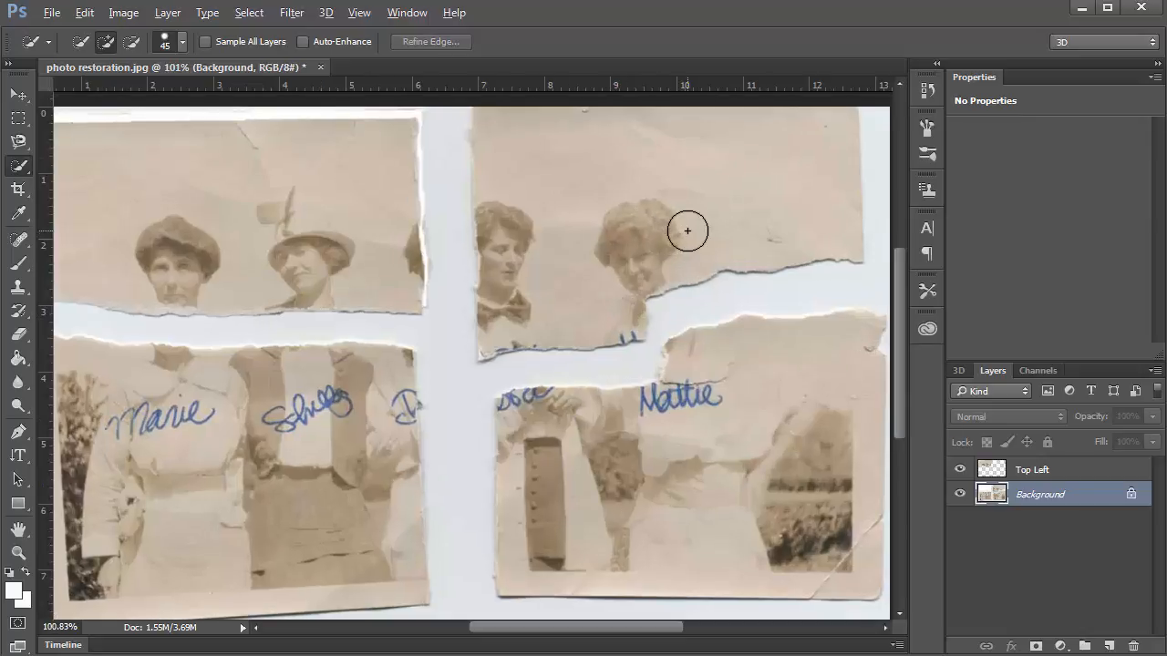
{"action": "left_click_drag", "start_coordinate": [684, 229], "coordinate": [607, 335]}
{"action": "scroll", "coordinate": [605, 335], "scroll_direction": "up", "scroll_amount": 3}
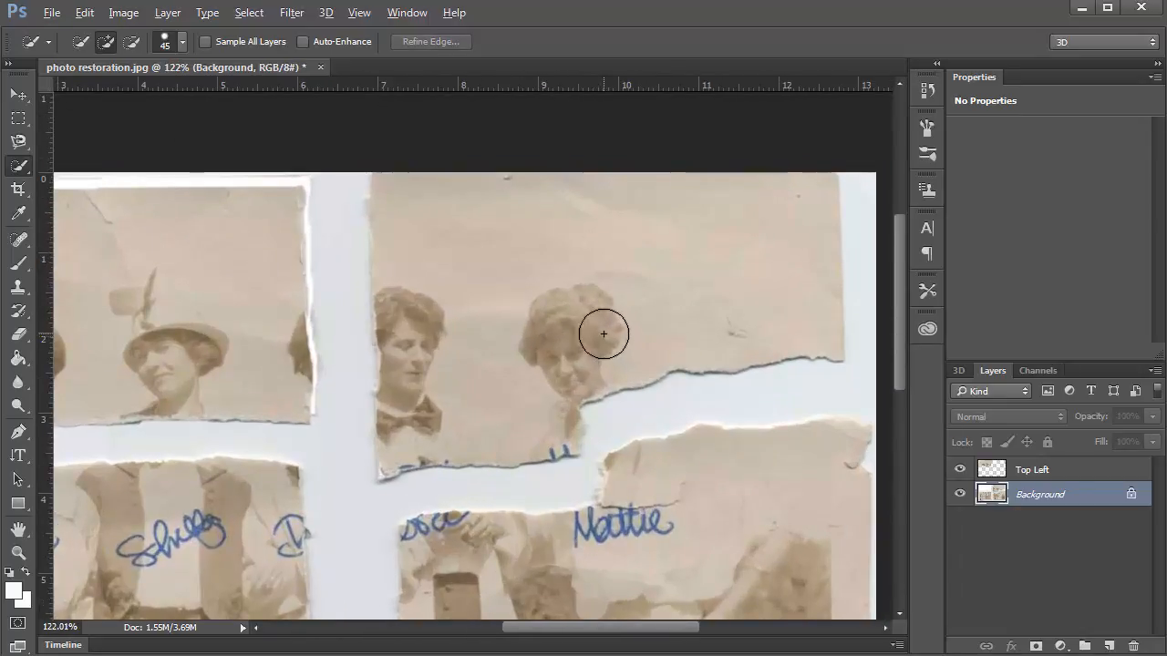
{"action": "left_click_drag", "start_coordinate": [565, 331], "coordinate": [448, 265]}
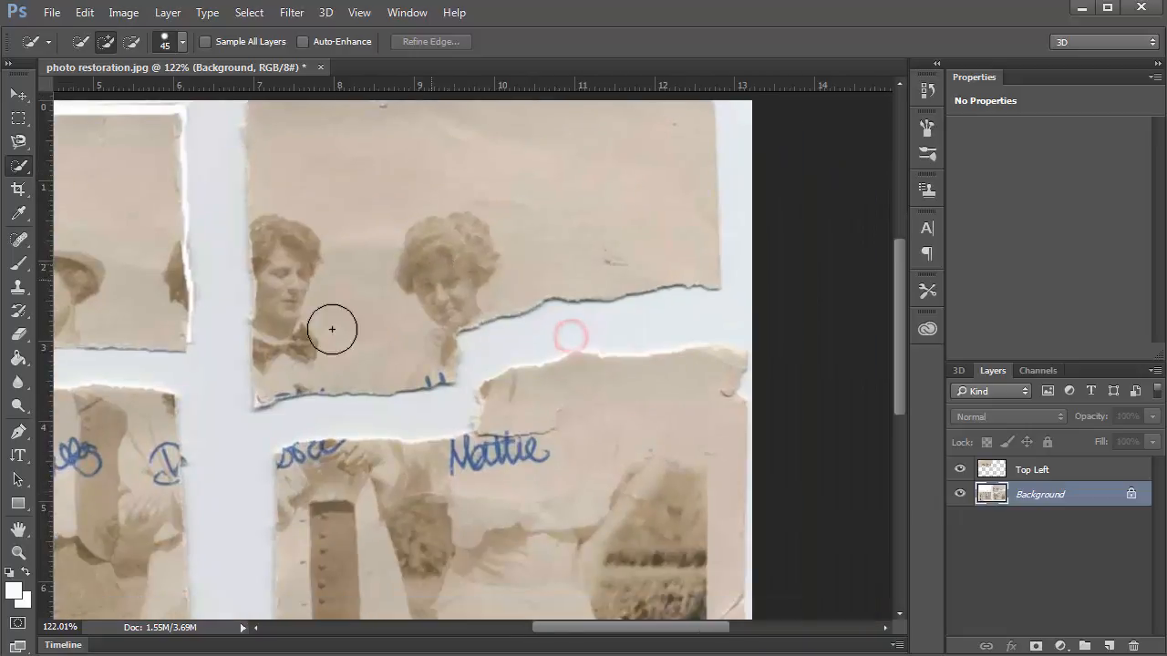
{"action": "mouse_move", "coordinate": [286, 368]}
{"action": "left_mouse_down"}
{"action": "mouse_move", "coordinate": [422, 354]}
{"action": "mouse_move", "coordinate": [464, 263]}
{"action": "mouse_move", "coordinate": [511, 246]}
{"action": "mouse_move", "coordinate": [630, 248]}
{"action": "mouse_move", "coordinate": [547, 219]}
{"action": "left_mouse_up"}
{"action": "key", "text": "bracketleft"}
{"action": "key", "text": "bracketleft"}
{"action": "key", "text": "bracketleft"}
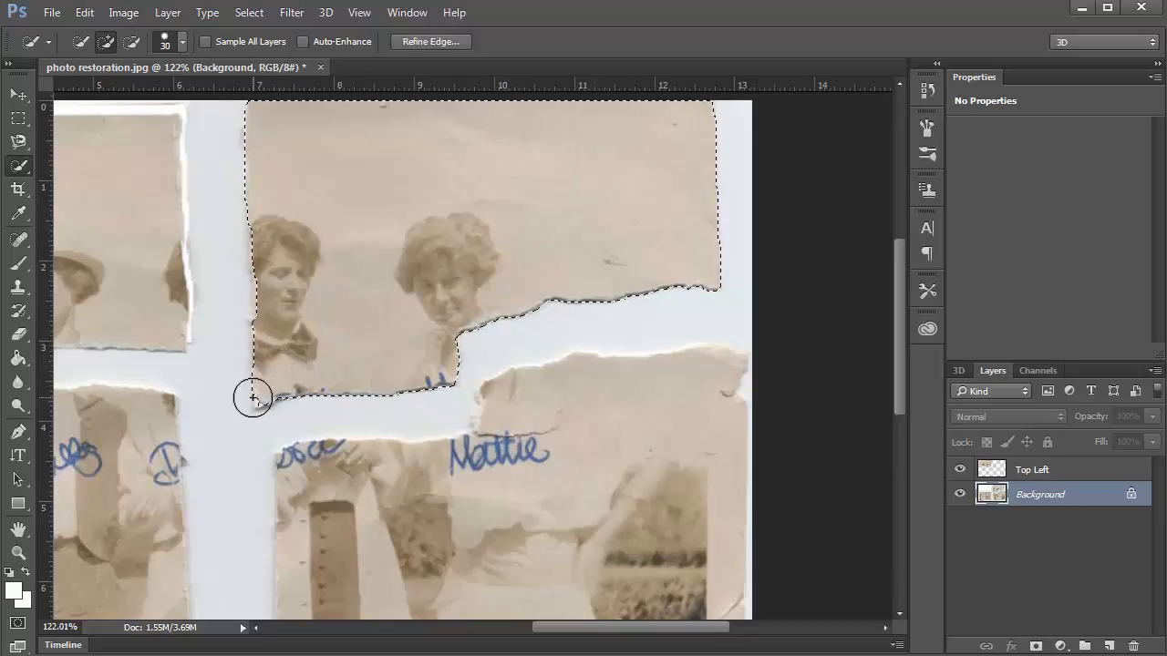
{"action": "left_click", "coordinate": [258, 398]}
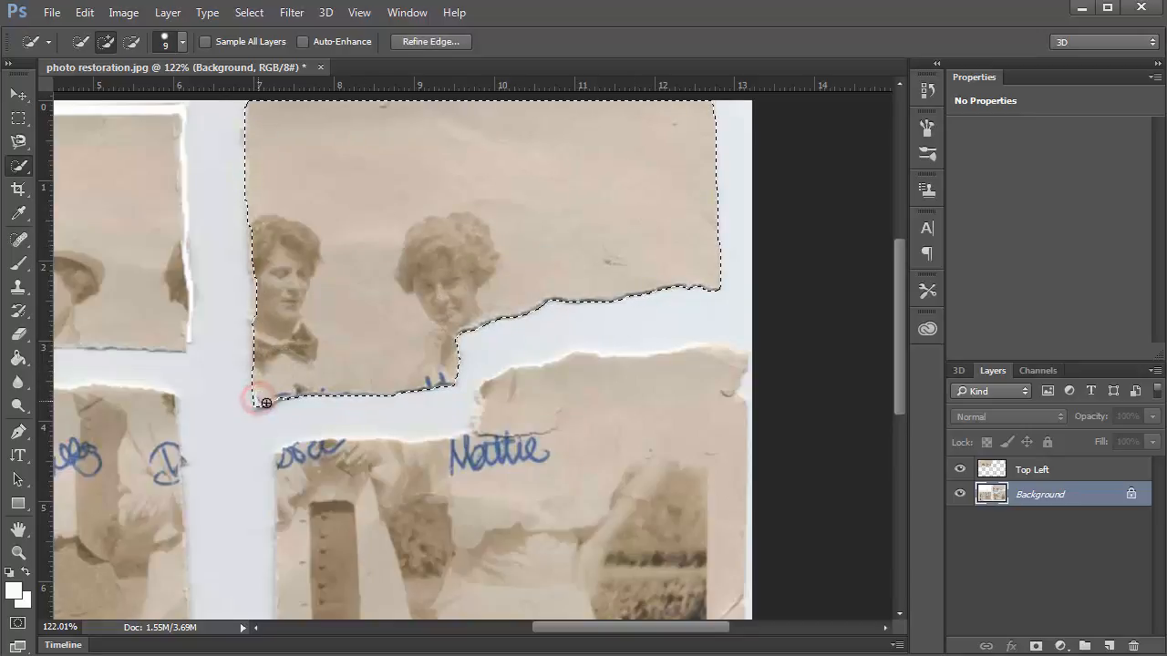
{"action": "key", "text": "bracketright"}
{"action": "key", "text": "bracketright"}
{"action": "key", "text": "bracketright"}
{"action": "key", "text": "bracketright"}
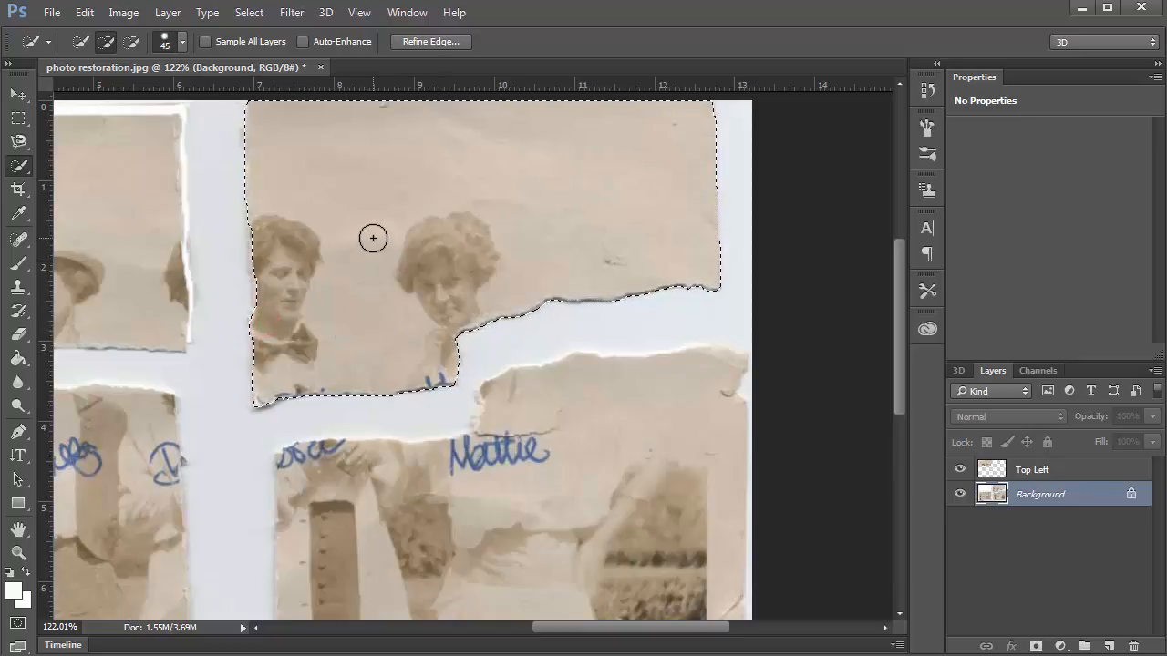
{"action": "key", "text": "bracketright"}
{"action": "key", "text": "bracketright"}
{"action": "key", "text": "bracketright"}
{"action": "key", "text": "bracketright"}
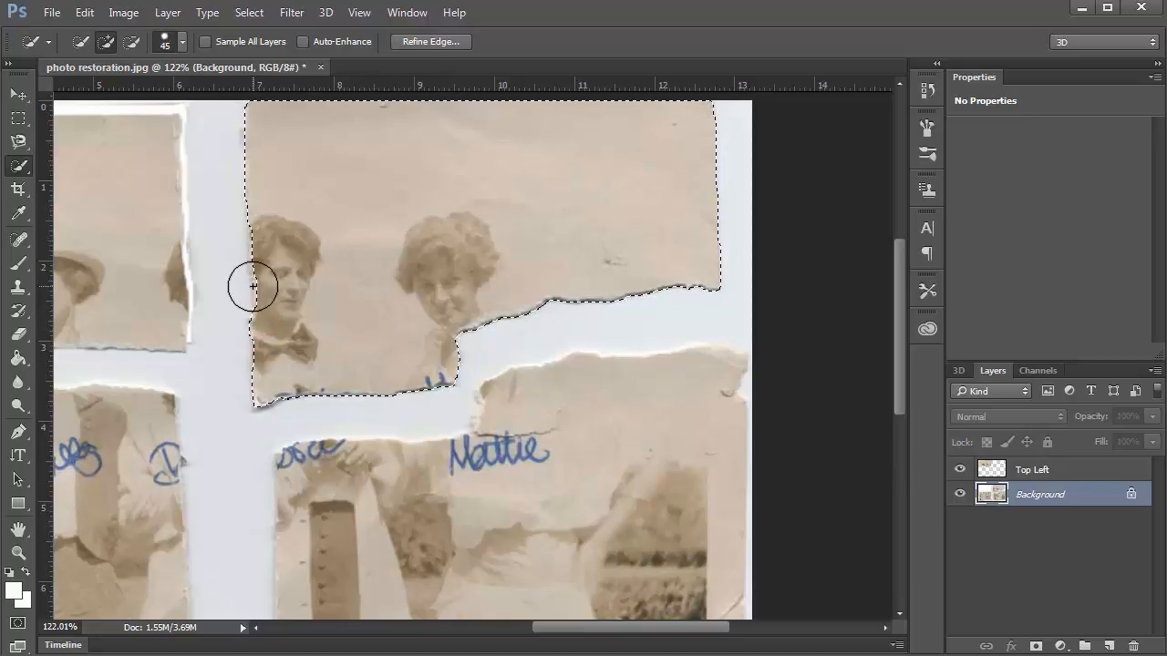
Cut and paste the piece onto a new layer, move it into place, and name it 'Top Right'.
{"action": "key", "text": "ctrl+x"}
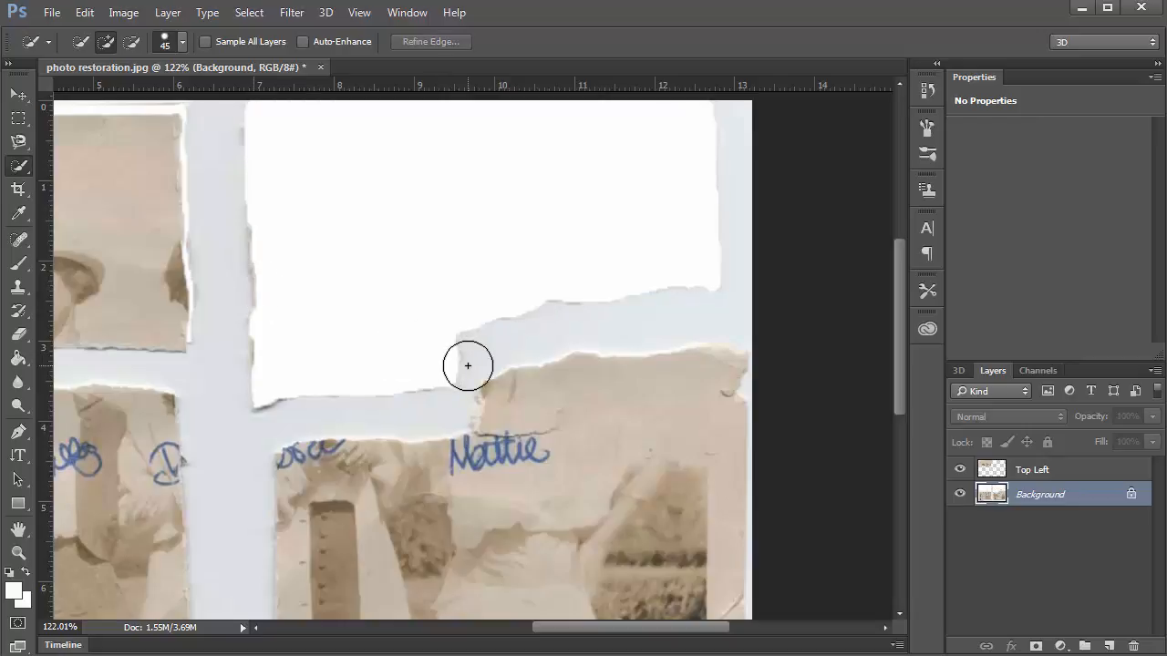
{"action": "key", "text": "ctrl+v"}
{"action": "key", "text": "v"}
{"action": "left_click_drag", "start_coordinate": [443, 338], "coordinate": [450, 244]}
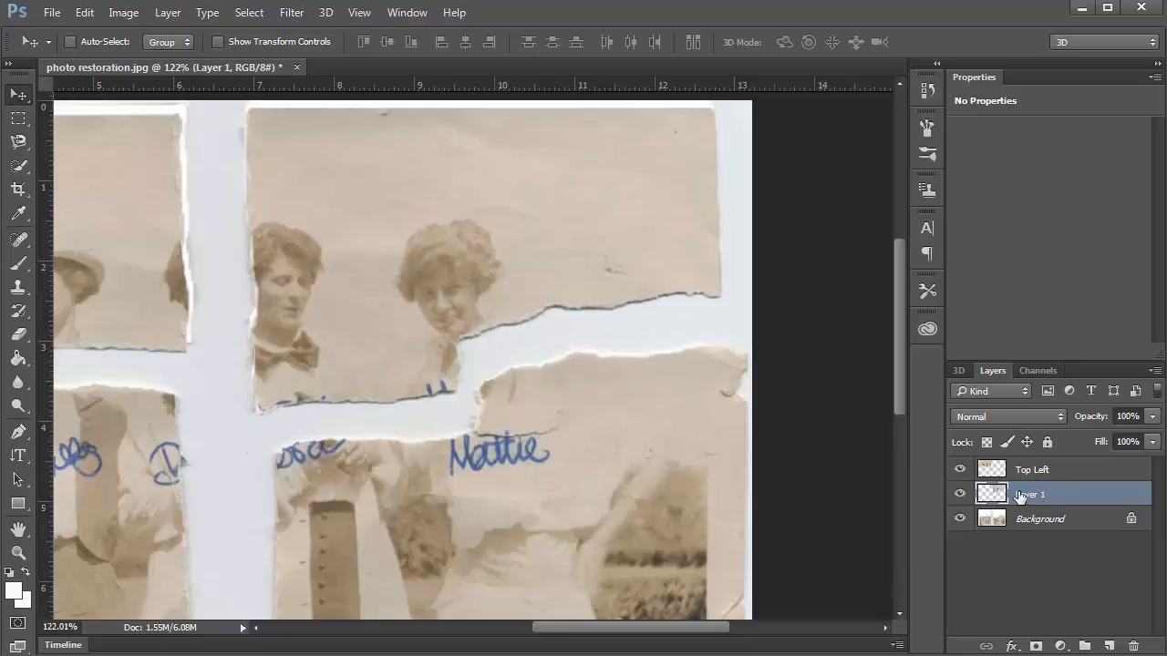
{"action": "double_click", "coordinate": [1018, 493]}
{"action": "type", "text": "Top Right"}
{"action": "key", "text": "Return"}
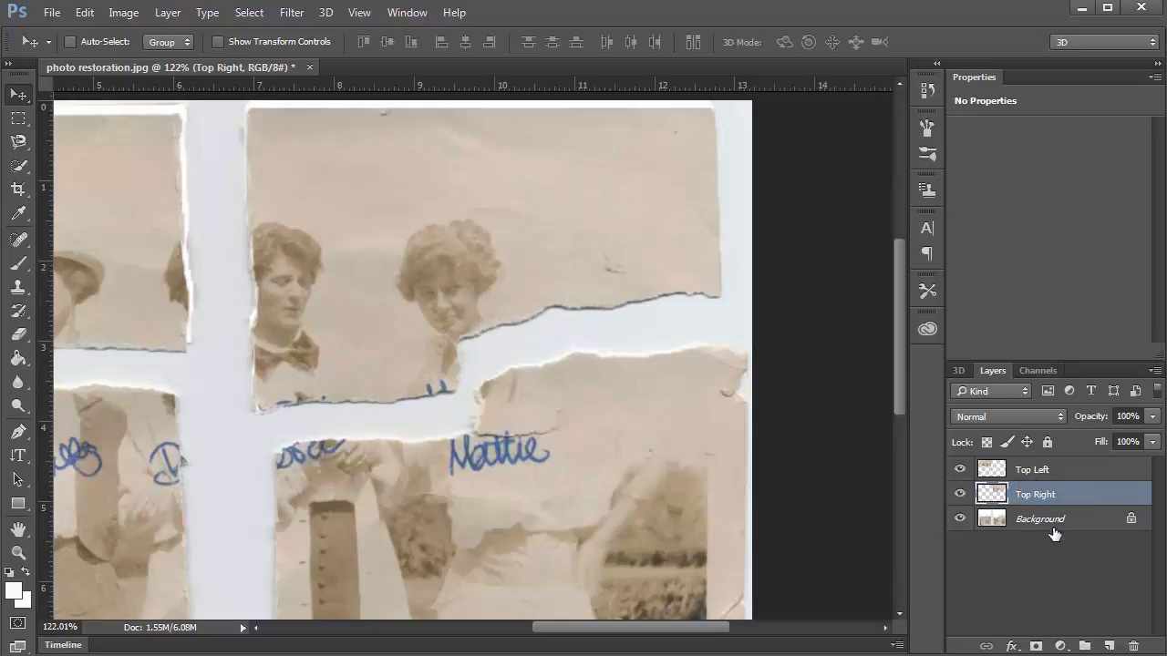
Reselect the Background layer and the Quick Selection tool for the lower pieces.
{"action": "left_click_drag", "start_coordinate": [494, 451], "coordinate": [496, 347]}
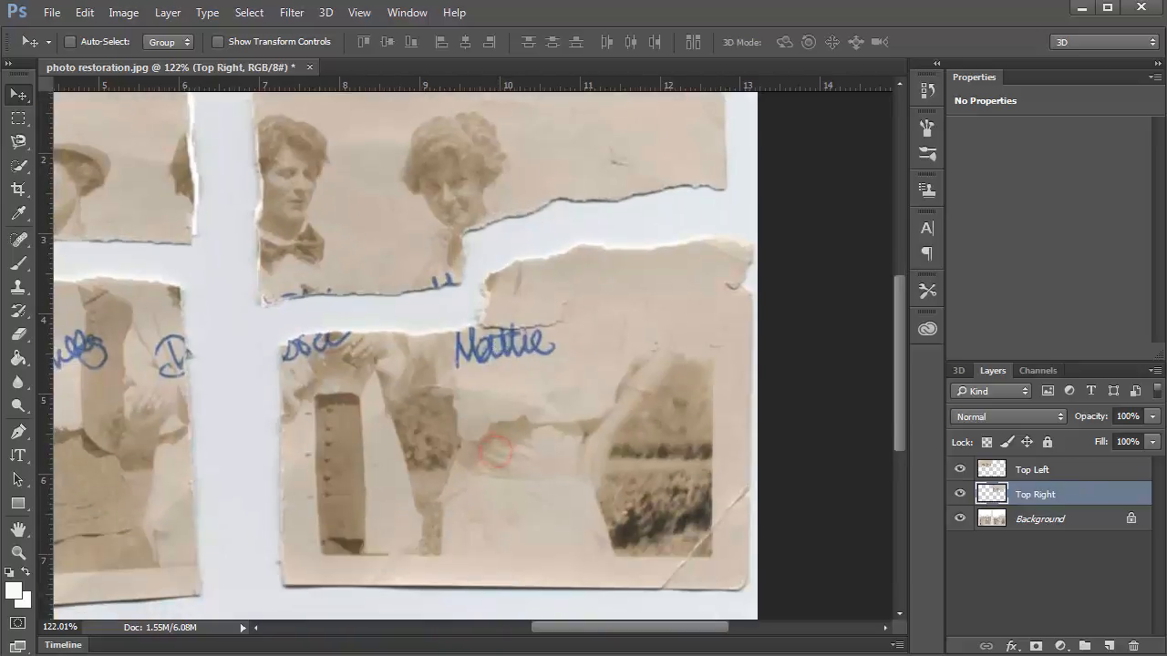
{"action": "left_click", "coordinate": [1049, 521]}
{"action": "left_click", "coordinate": [18, 165]}
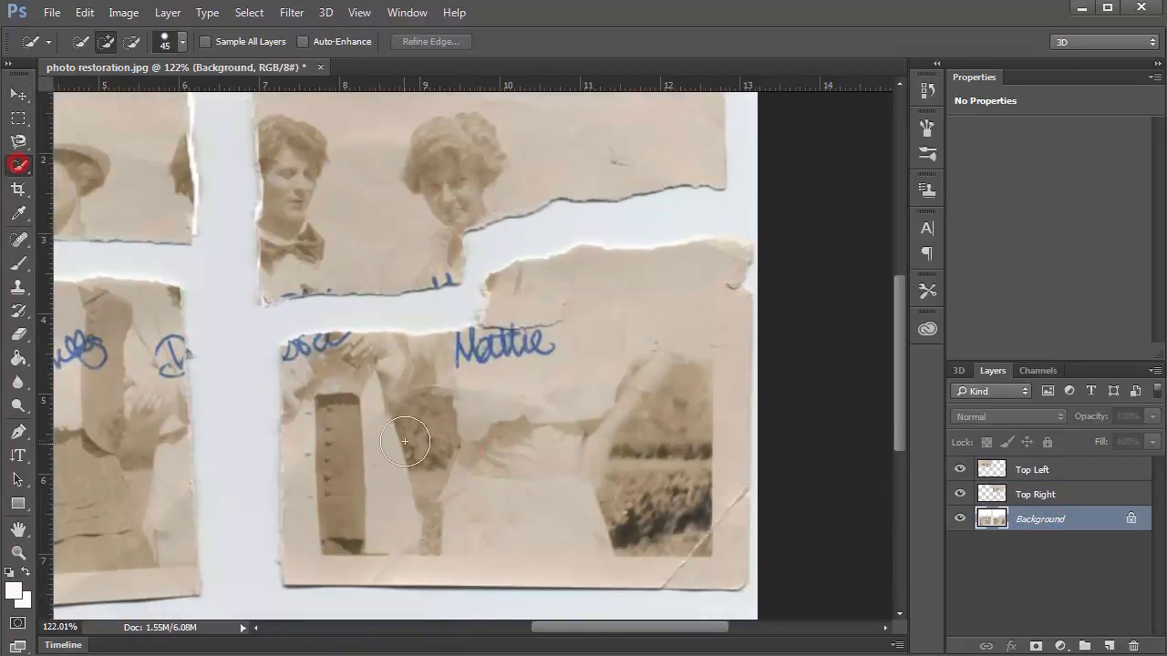
Quick-select the bottom-right piece with the Nattie signature, trimming the right canvas edge.
{"action": "mouse_move", "coordinate": [338, 411]}
{"action": "left_mouse_down"}
{"action": "mouse_move", "coordinate": [320, 391]}
{"action": "mouse_move", "coordinate": [382, 346]}
{"action": "mouse_move", "coordinate": [518, 338]}
{"action": "mouse_move", "coordinate": [511, 308]}
{"action": "mouse_move", "coordinate": [547, 315]}
{"action": "mouse_move", "coordinate": [495, 305]}
{"action": "mouse_move", "coordinate": [732, 323]}
{"action": "left_mouse_up"}
{"action": "key", "text": "alt"}
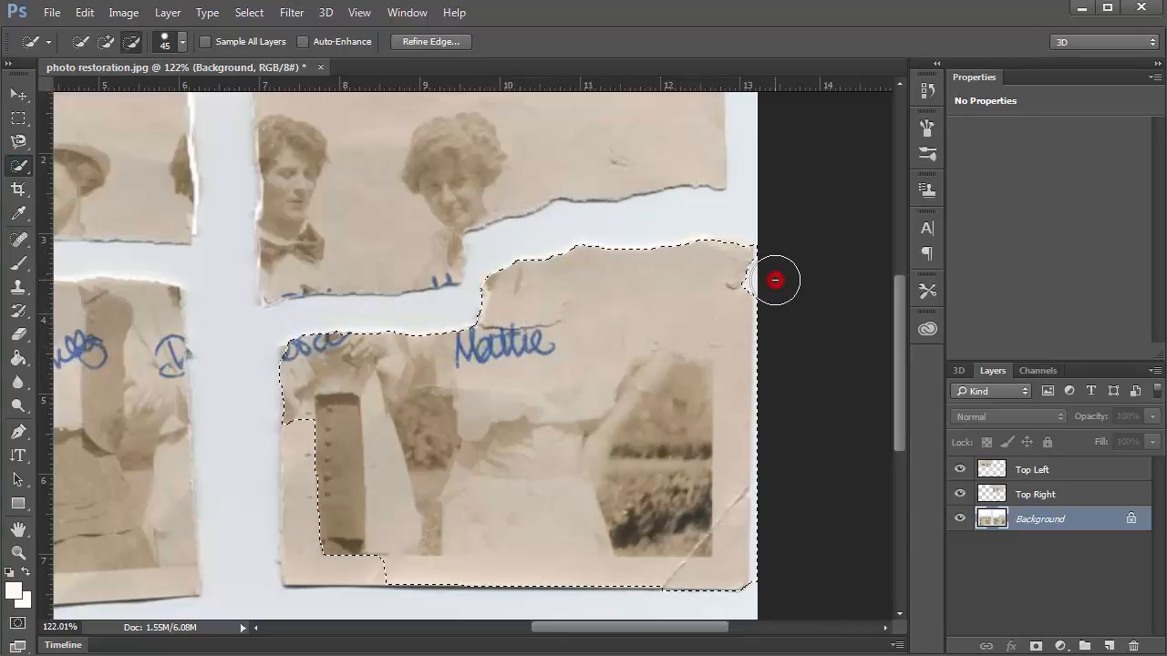
{"action": "left_click_drag", "start_coordinate": [774, 279], "coordinate": [776, 589]}
{"action": "left_click_drag", "start_coordinate": [377, 552], "coordinate": [319, 557]}
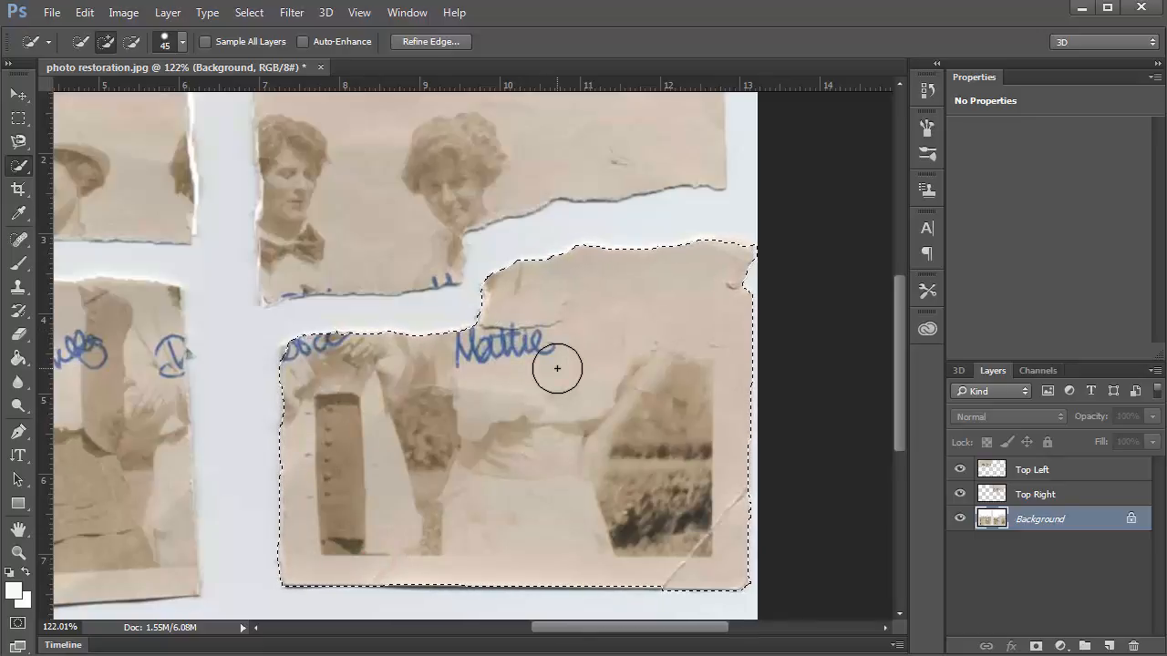
Cut and paste the piece onto a new layer, move it into place, and name it 'Bottom Right'.
{"action": "key", "text": "ctrl+x"}
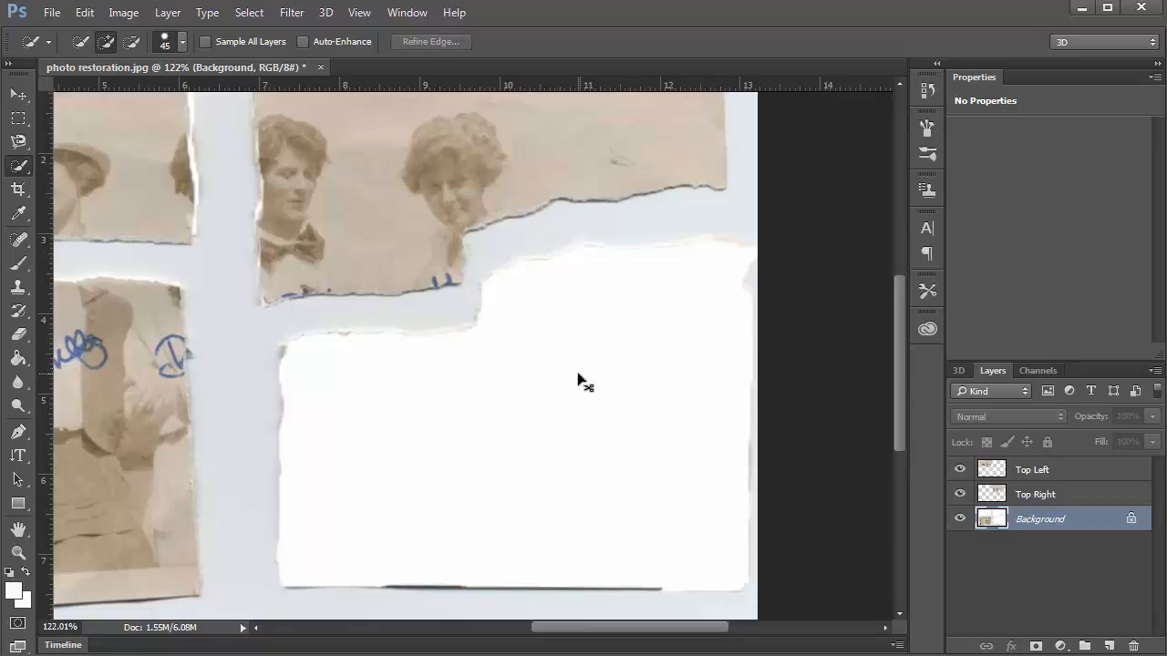
{"action": "key", "text": "ctrl+v"}
{"action": "key", "text": "v"}
{"action": "left_click_drag", "start_coordinate": [484, 367], "coordinate": [528, 447]}
{"action": "double_click", "coordinate": [1030, 519]}
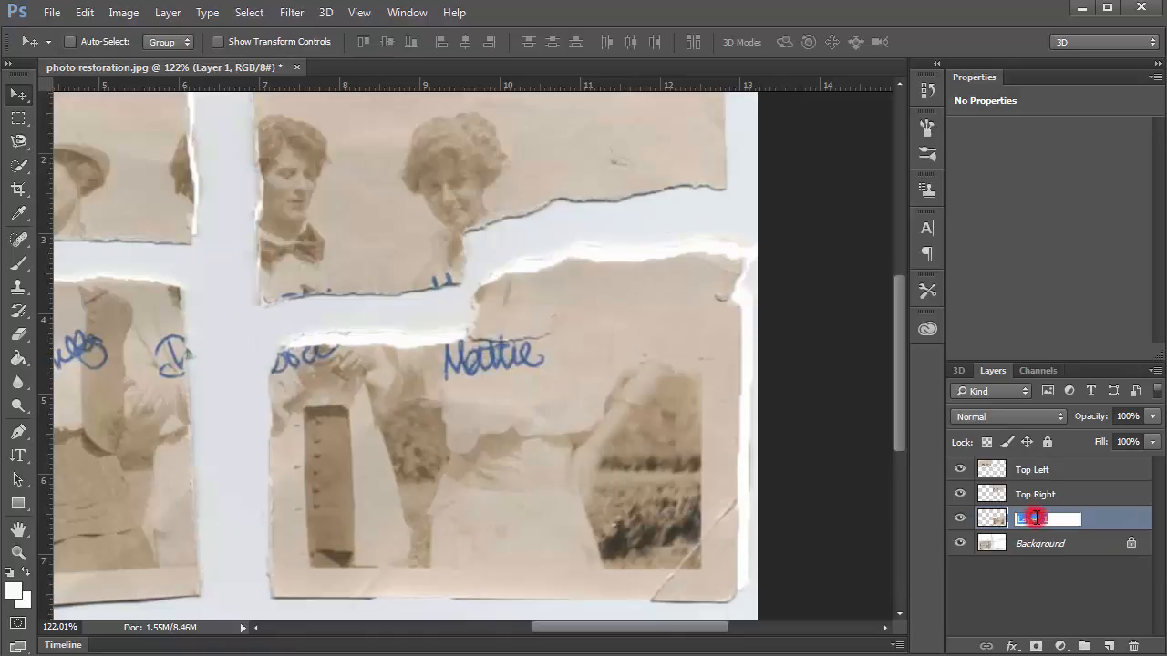
{"action": "type", "text": "Bottom Right"}
{"action": "key", "text": "Return"}
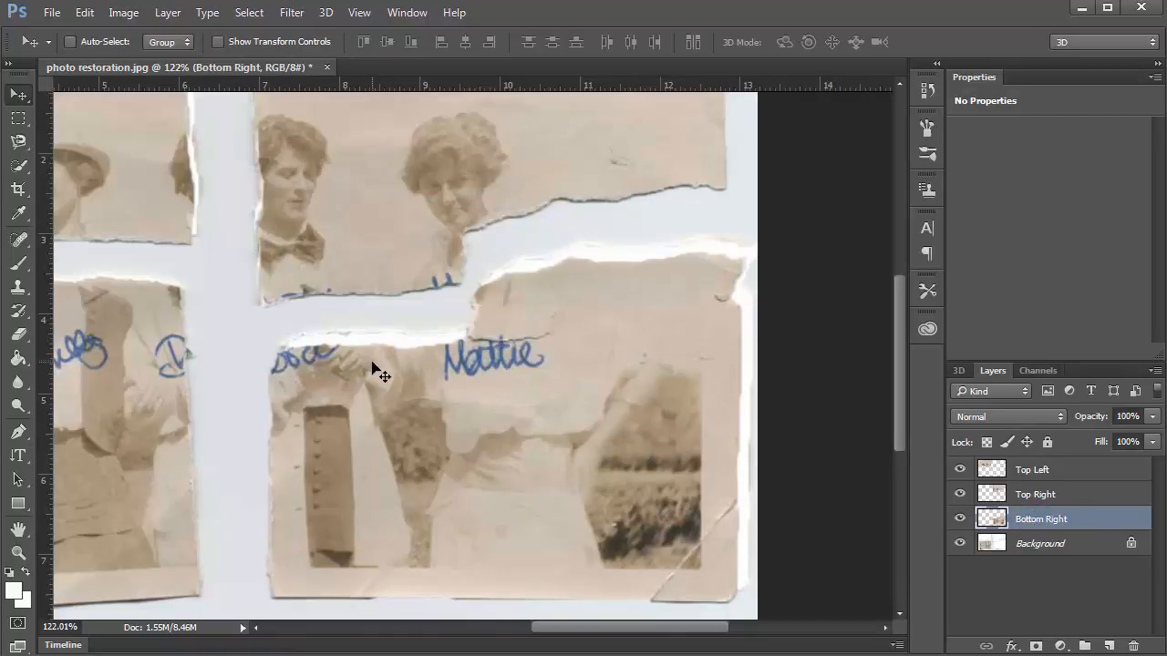
Fit the photo in the window and reselect the Background layer, bringing the bottom-left piece into view.
{"action": "key", "text": "ctrl+0"}
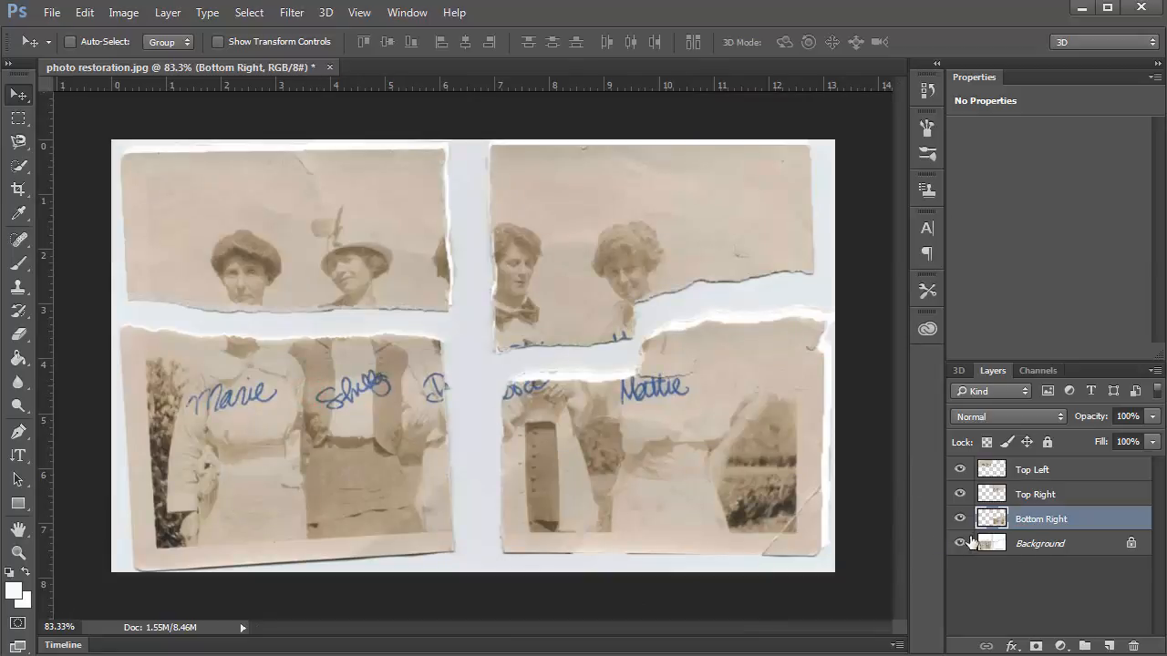
{"action": "left_click", "coordinate": [1018, 544]}
{"action": "scroll", "coordinate": [393, 442], "scroll_direction": "up", "scroll_amount": 2}
{"action": "left_click_drag", "start_coordinate": [333, 412], "coordinate": [551, 354]}
Quick-select the bottom-left piece up to the edge near the D signature.
{"action": "left_click", "coordinate": [18, 164]}
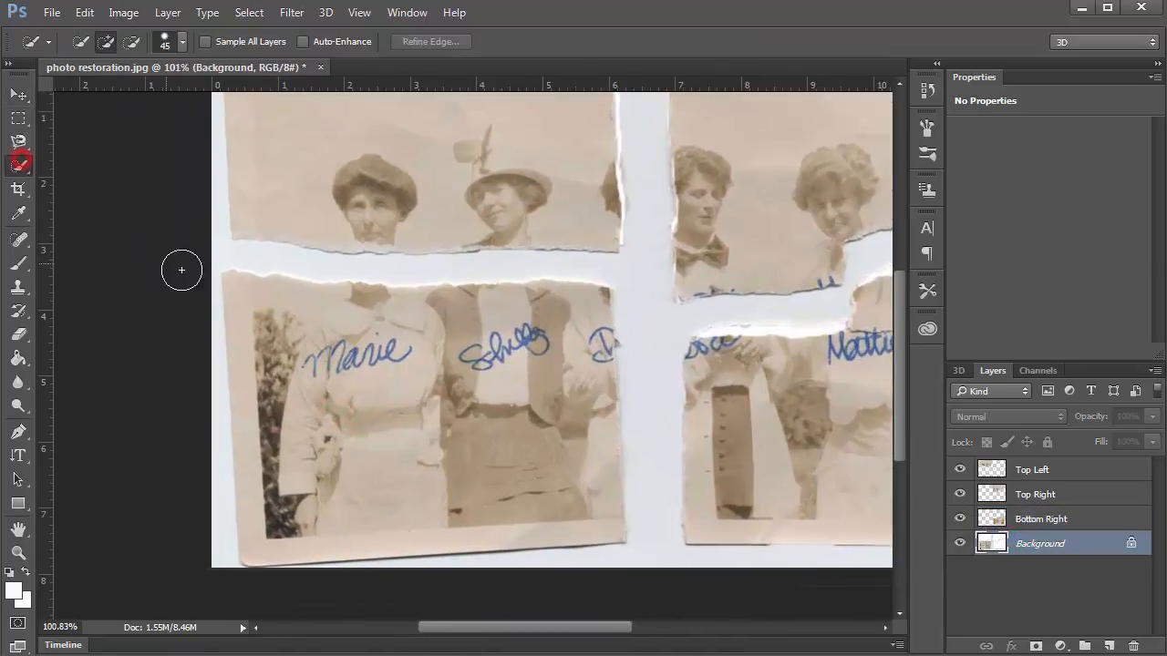
{"action": "mouse_move", "coordinate": [243, 302]}
{"action": "left_mouse_down"}
{"action": "mouse_move", "coordinate": [371, 365]}
{"action": "mouse_move", "coordinate": [551, 327]}
{"action": "mouse_move", "coordinate": [579, 475]}
{"action": "mouse_move", "coordinate": [568, 498]}
{"action": "mouse_move", "coordinate": [462, 504]}
{"action": "mouse_move", "coordinate": [230, 554]}
{"action": "mouse_move", "coordinate": [217, 569]}
{"action": "mouse_move", "coordinate": [217, 269]}
{"action": "left_mouse_up"}
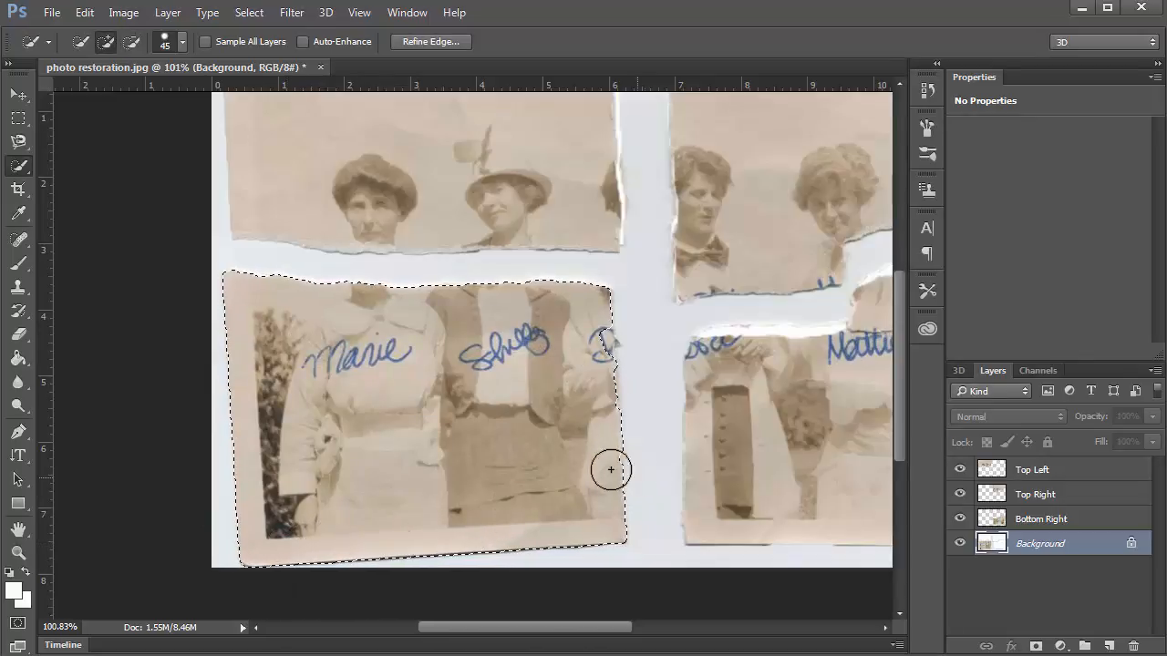
{"action": "left_click_drag", "start_coordinate": [596, 346], "coordinate": [579, 367]}
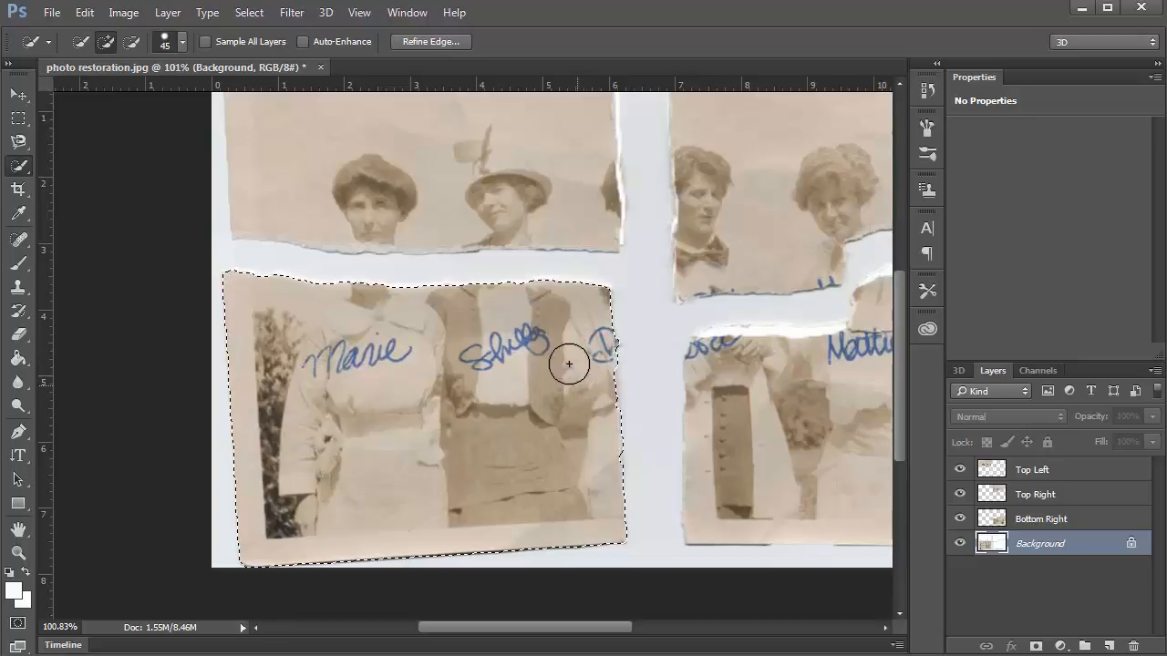
Cut and paste it onto a layer named 'Bottom Left' in its gap, then hide all four piece layers.
{"action": "key", "text": "ctrl+x"}
{"action": "key", "text": "ctrl+v"}
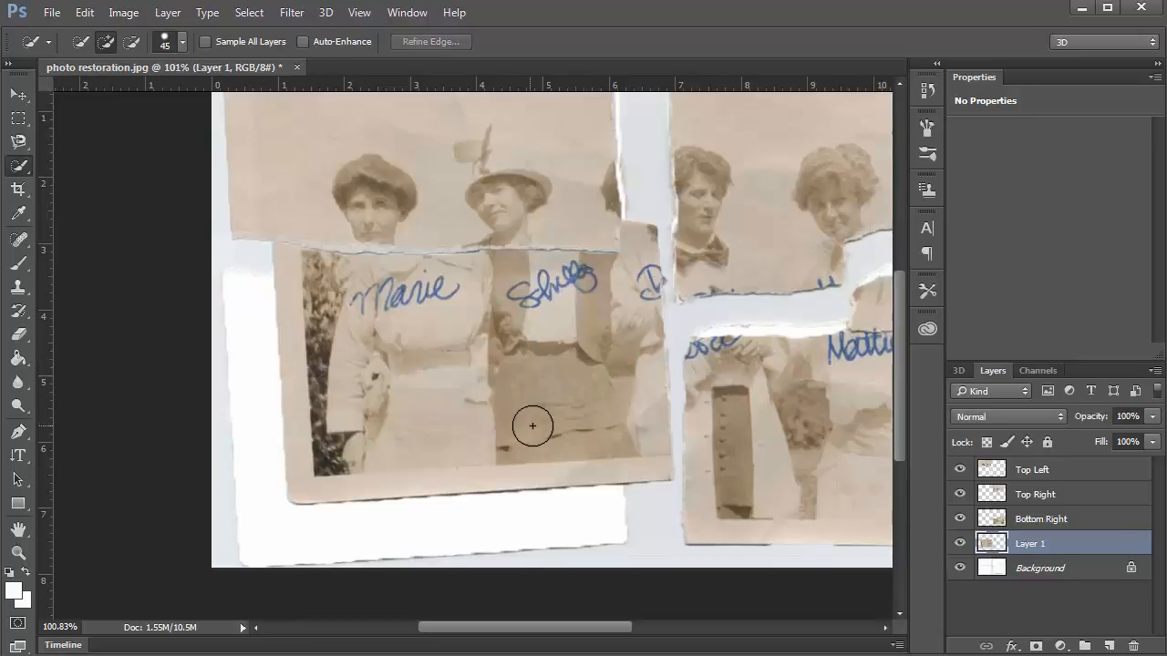
{"action": "key", "text": "v"}
{"action": "mouse_move", "coordinate": [534, 404]}
{"action": "left_mouse_down"}
{"action": "mouse_move", "coordinate": [415, 516]}
{"action": "mouse_move", "coordinate": [480, 468]}
{"action": "left_mouse_up"}
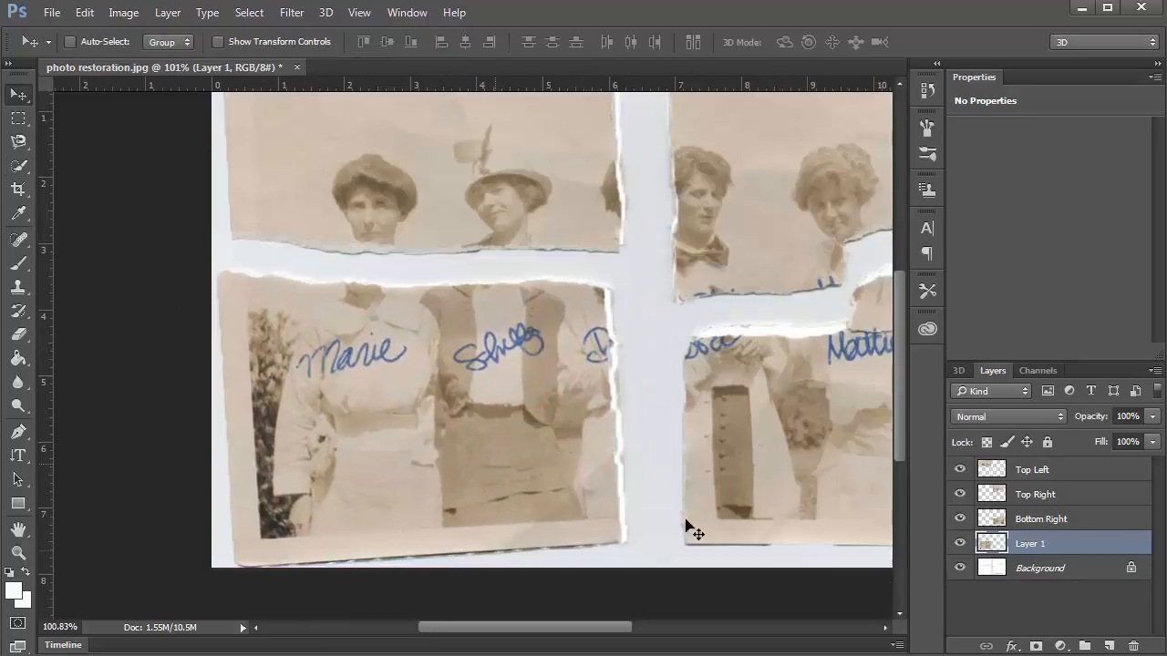
{"action": "left_click", "coordinate": [1029, 551]}
{"action": "type", "text": "Bottom Left"}
{"action": "key", "text": "Return"}
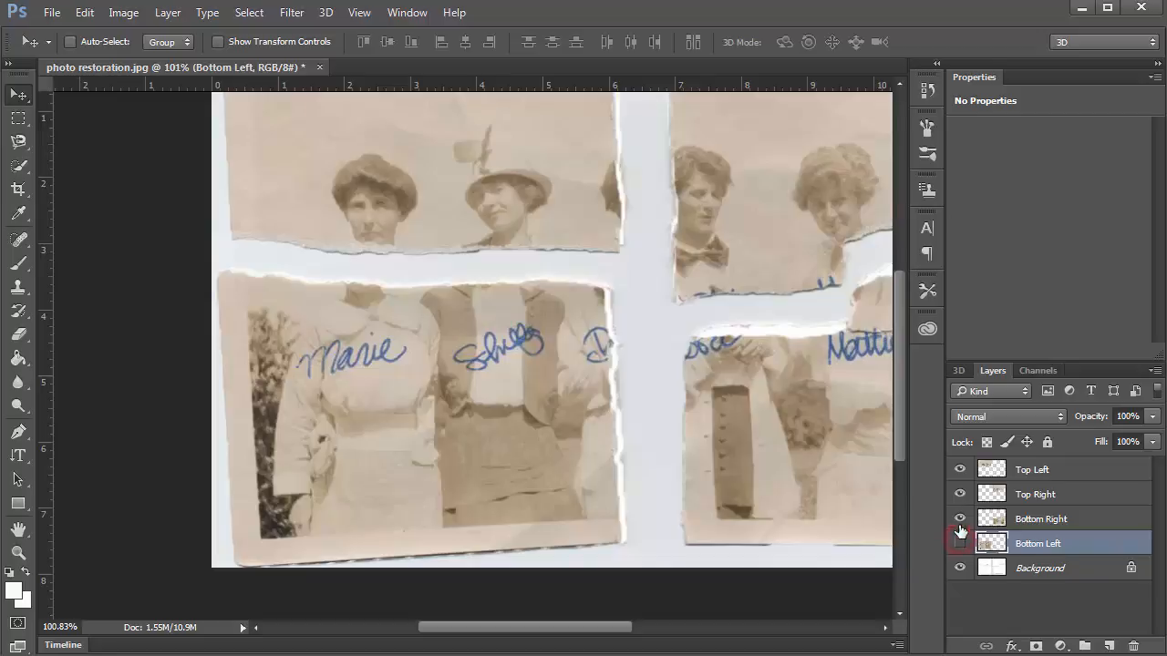
{"action": "left_click_drag", "start_coordinate": [960, 543], "coordinate": [960, 470]}
{"action": "scroll", "coordinate": [656, 264], "scroll_direction": "down", "scroll_amount": 2}
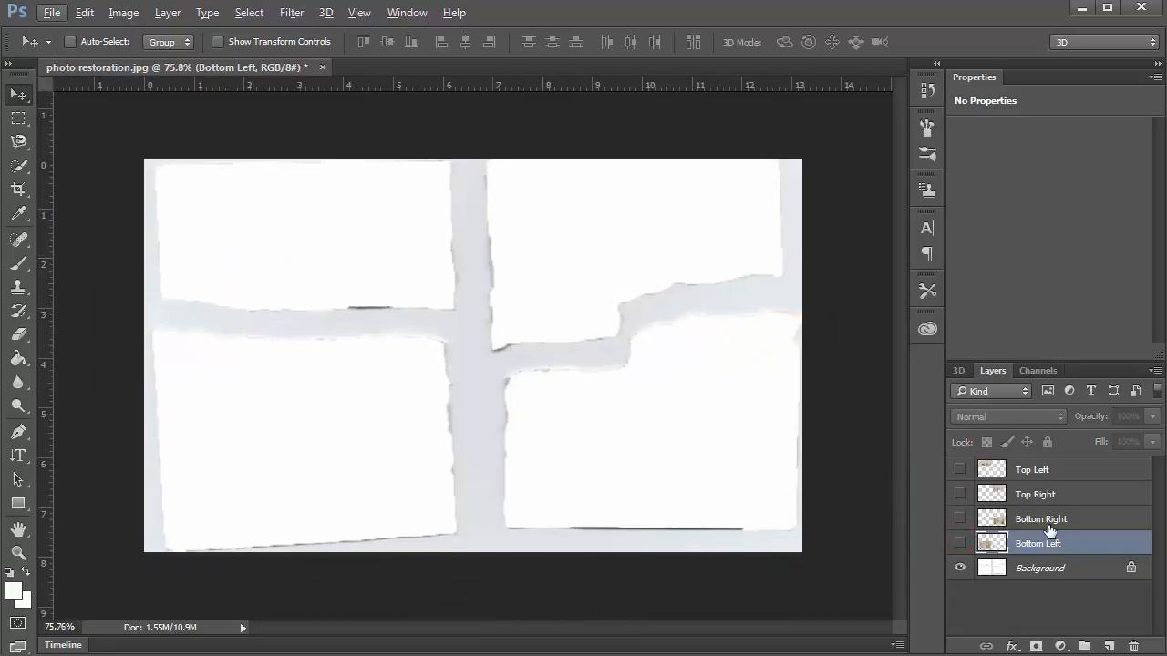
Delete the Background layer, confirming with Yes, and make all four piece layers visible again.
{"action": "left_click", "coordinate": [1059, 575]}
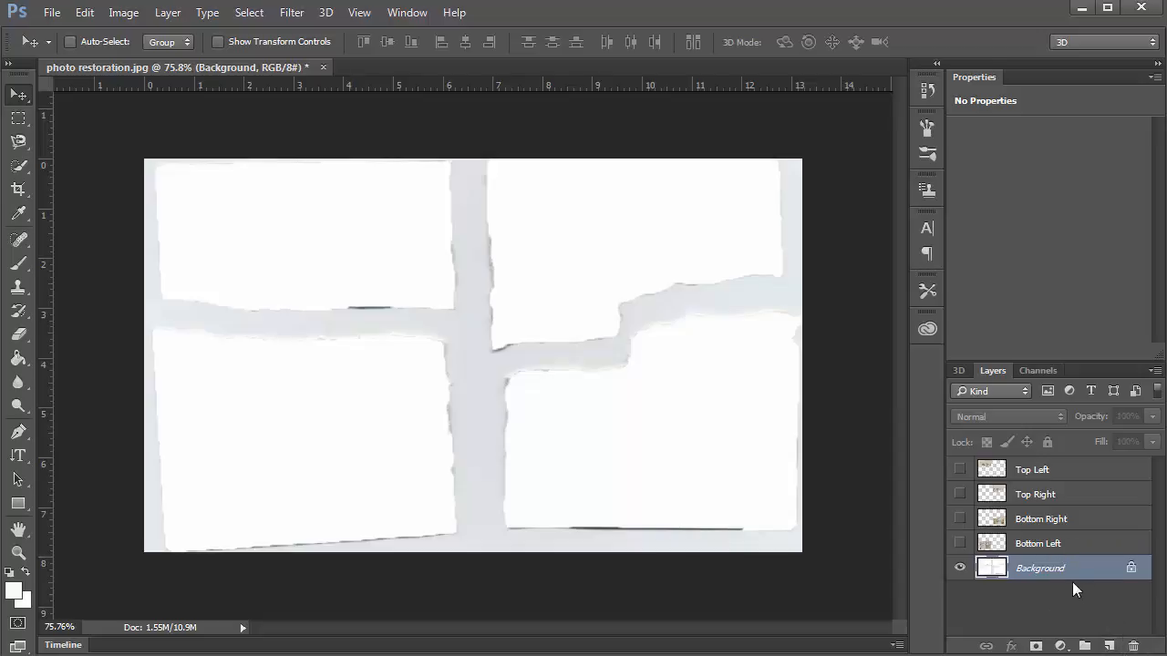
{"action": "left_click", "coordinate": [1134, 647]}
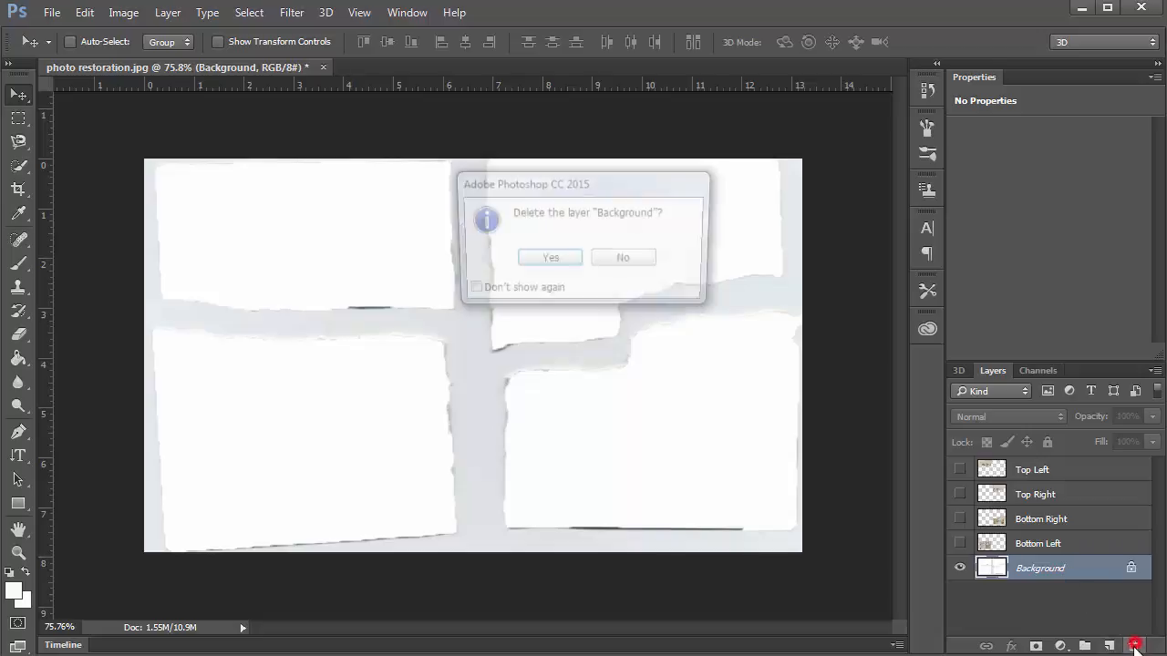
{"action": "left_click", "coordinate": [567, 259]}
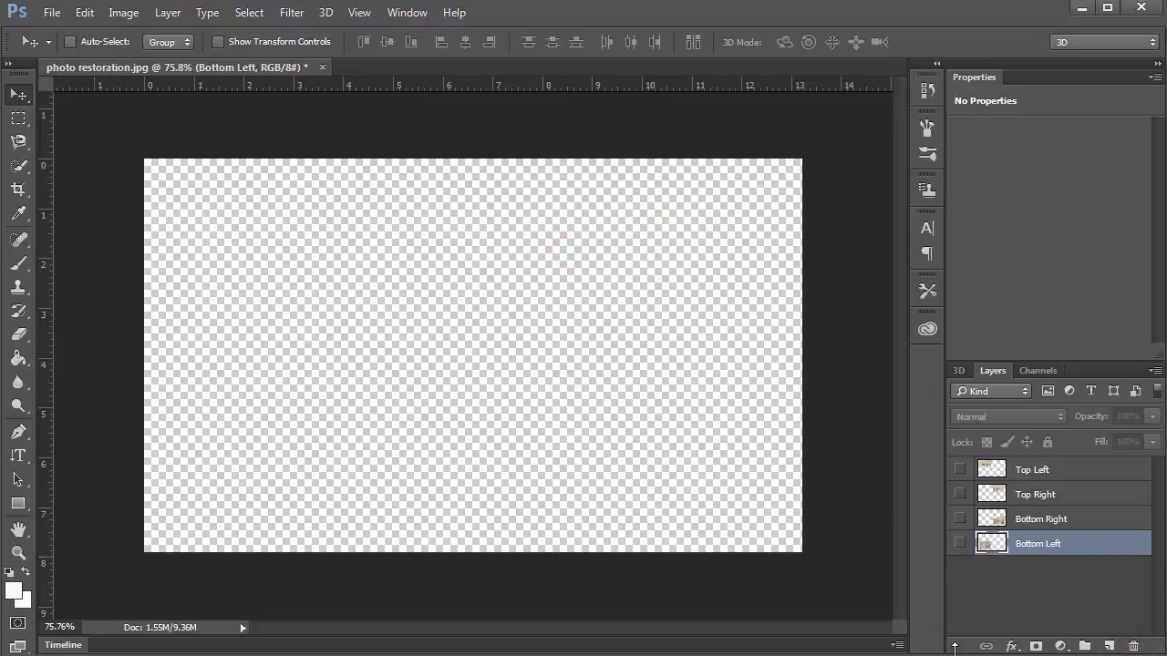
{"action": "left_click_drag", "start_coordinate": [958, 541], "coordinate": [971, 434]}
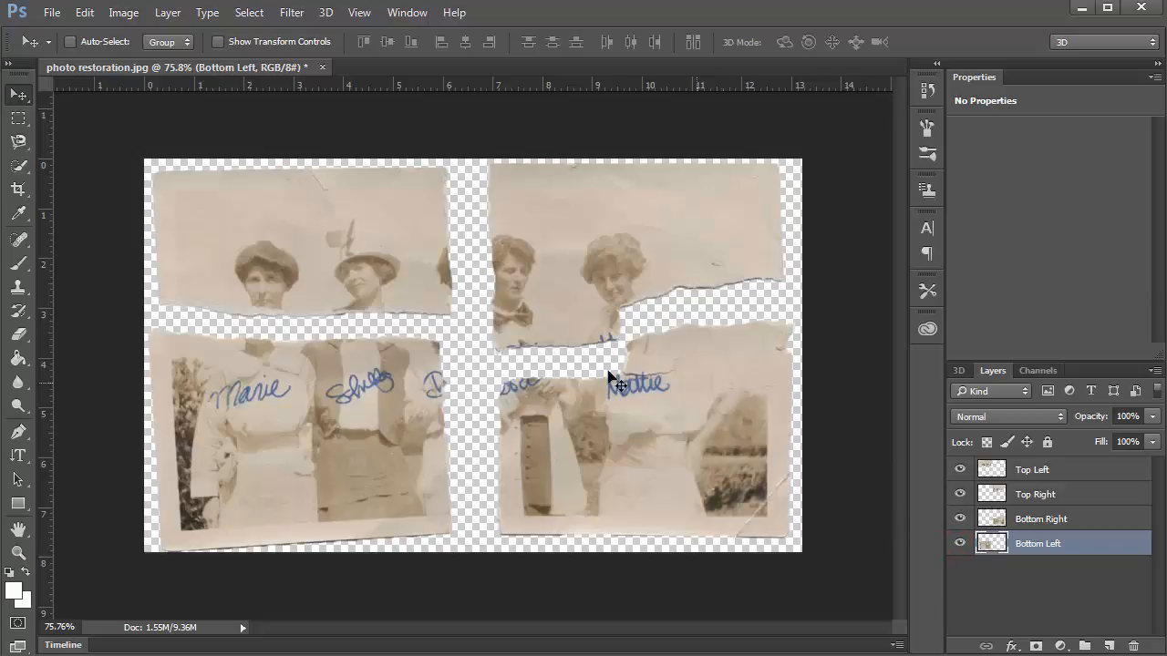
Shift the Bottom Left piece up and rotate it about 3° to line up with the top pieces.
{"action": "key", "text": "ctrl+plus"}
{"action": "scroll", "coordinate": [418, 374], "scroll_direction": "up", "scroll_amount": 1}
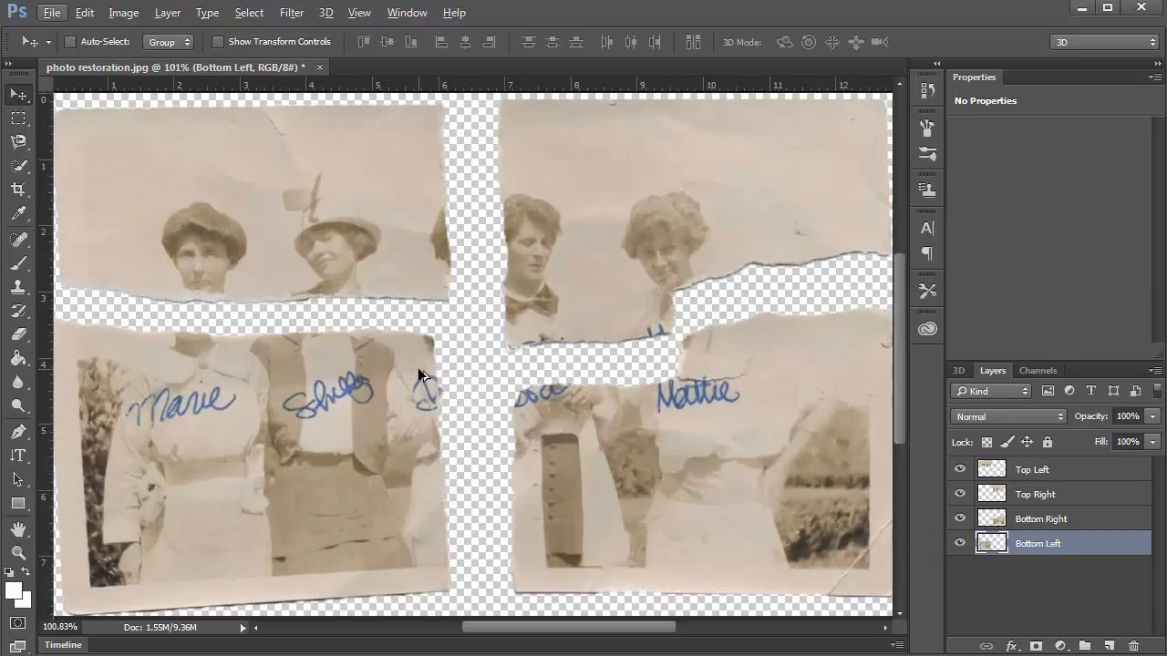
{"action": "left_click_drag", "start_coordinate": [475, 403], "coordinate": [575, 390]}
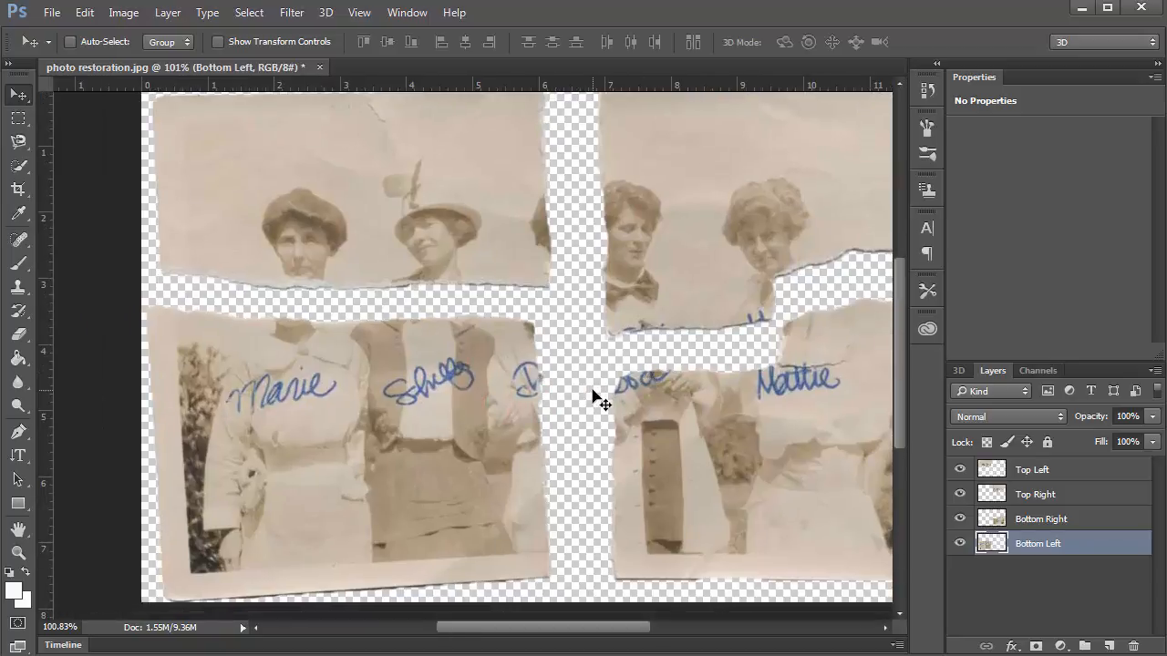
{"action": "left_click_drag", "start_coordinate": [327, 375], "coordinate": [356, 364]}
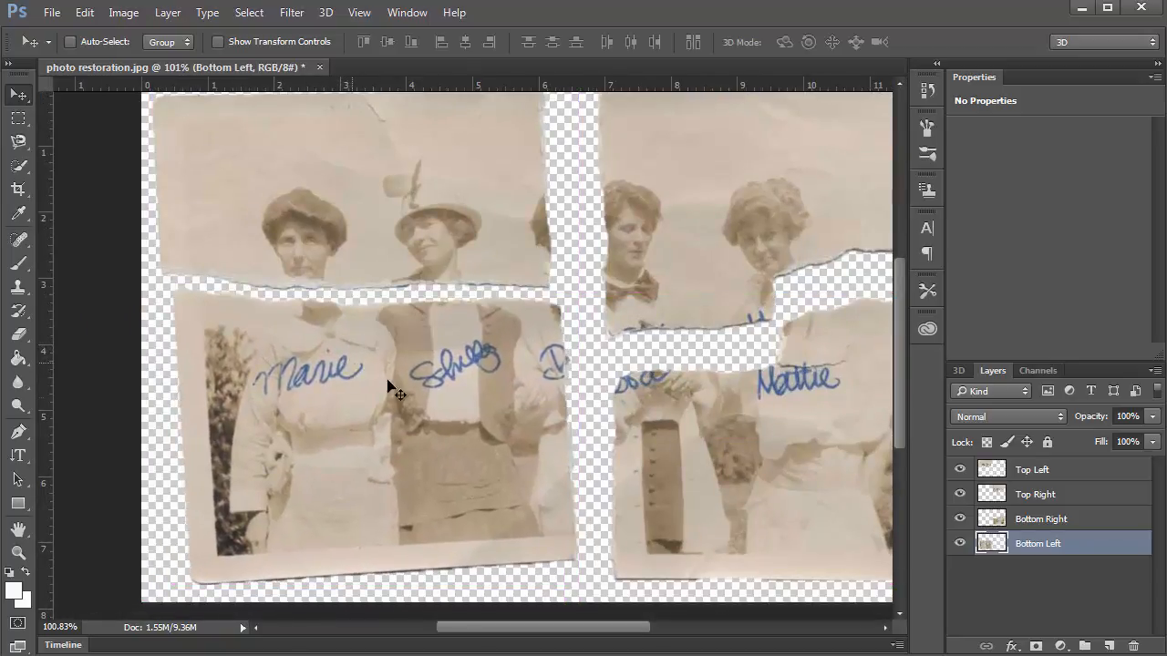
{"action": "key", "text": "ctrl+t"}
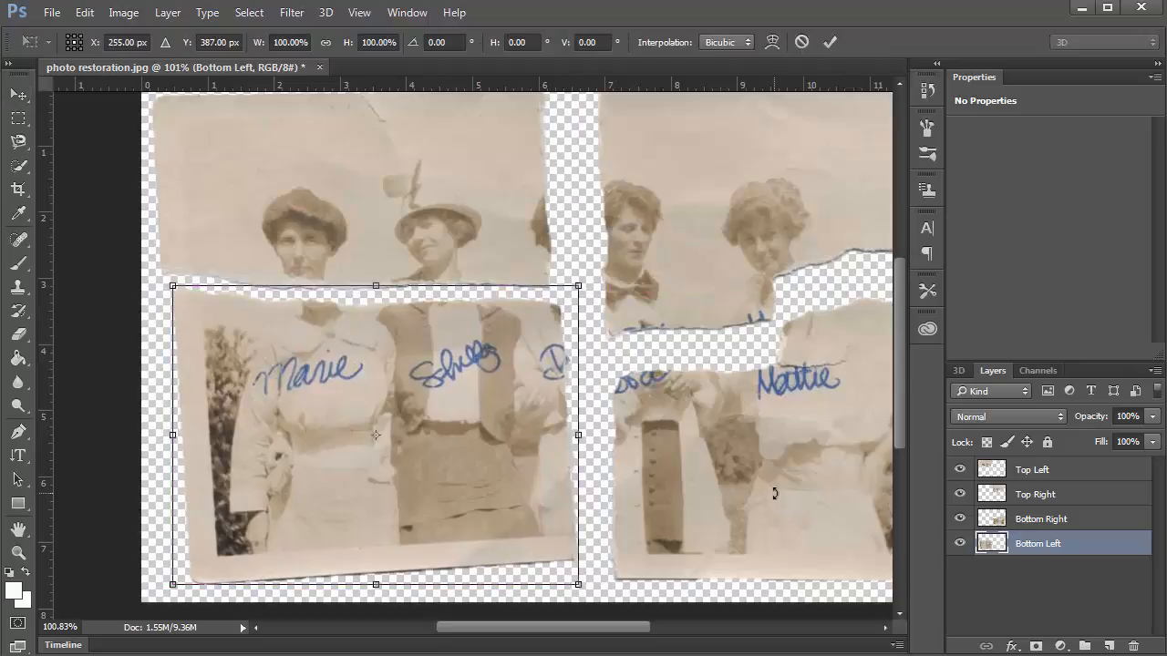
{"action": "left_click_drag", "start_coordinate": [588, 268], "coordinate": [598, 285]}
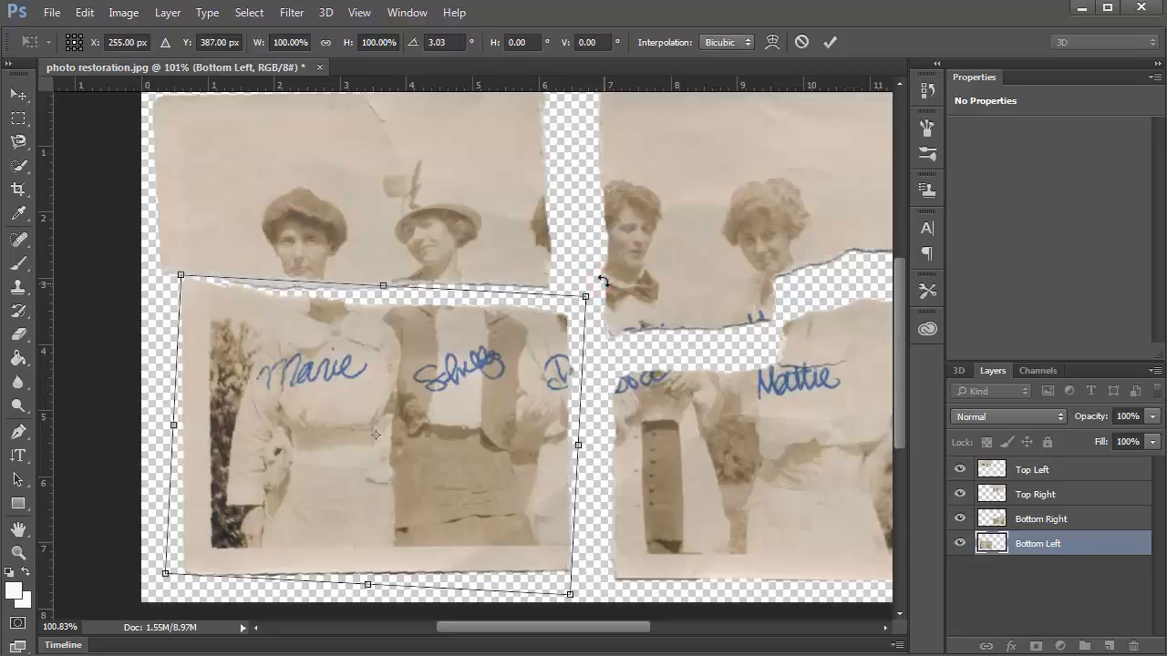
{"action": "mouse_move", "coordinate": [388, 411]}
{"action": "left_mouse_down"}
{"action": "mouse_move", "coordinate": [394, 401]}
{"action": "mouse_move", "coordinate": [391, 420]}
{"action": "left_mouse_up"}
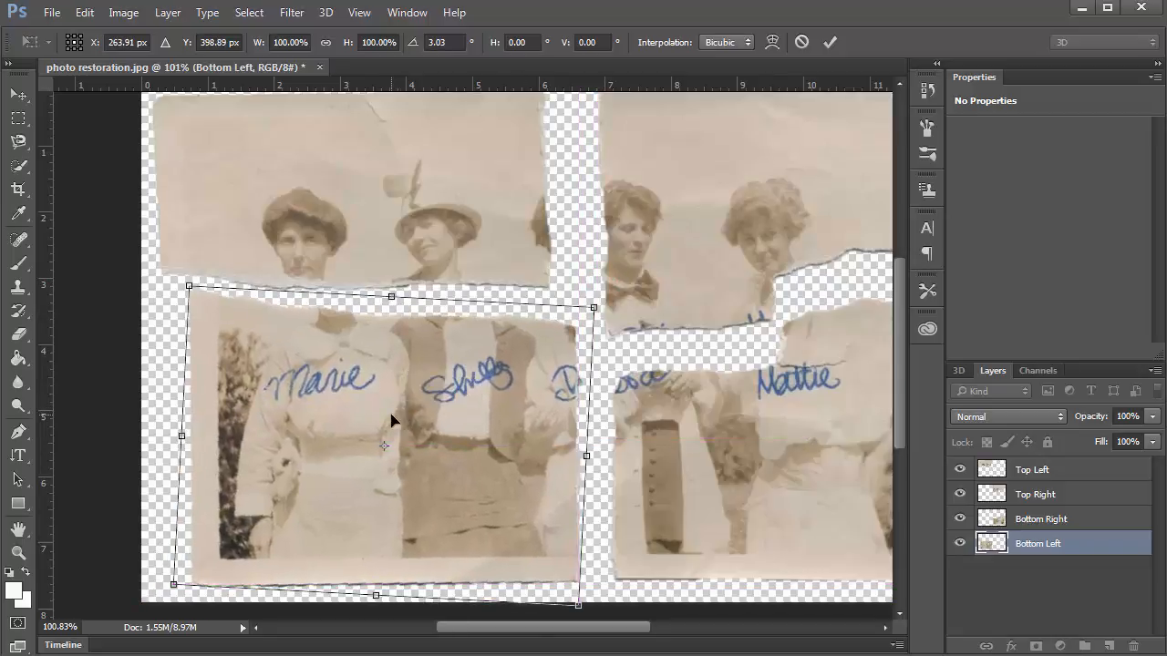
{"action": "key", "text": "Return"}
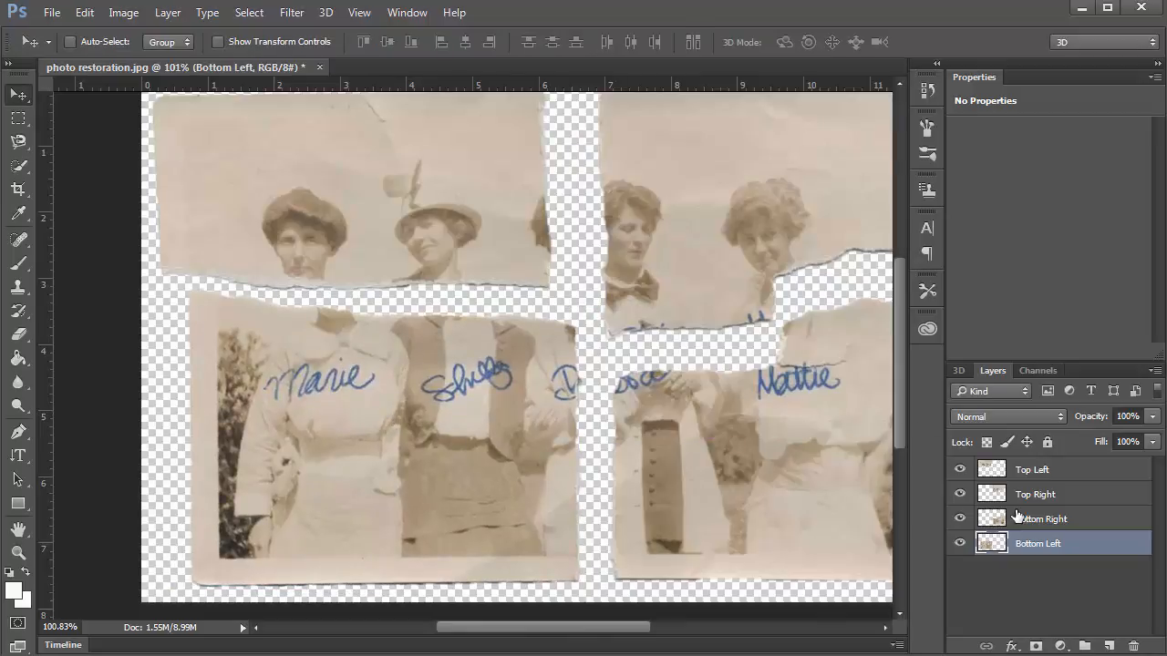
{"action": "left_click", "coordinate": [1022, 469]}
Move the Top Left piece down-right and drag its layer to the bottom of the stack.
{"action": "left_click_drag", "start_coordinate": [359, 239], "coordinate": [390, 255]}
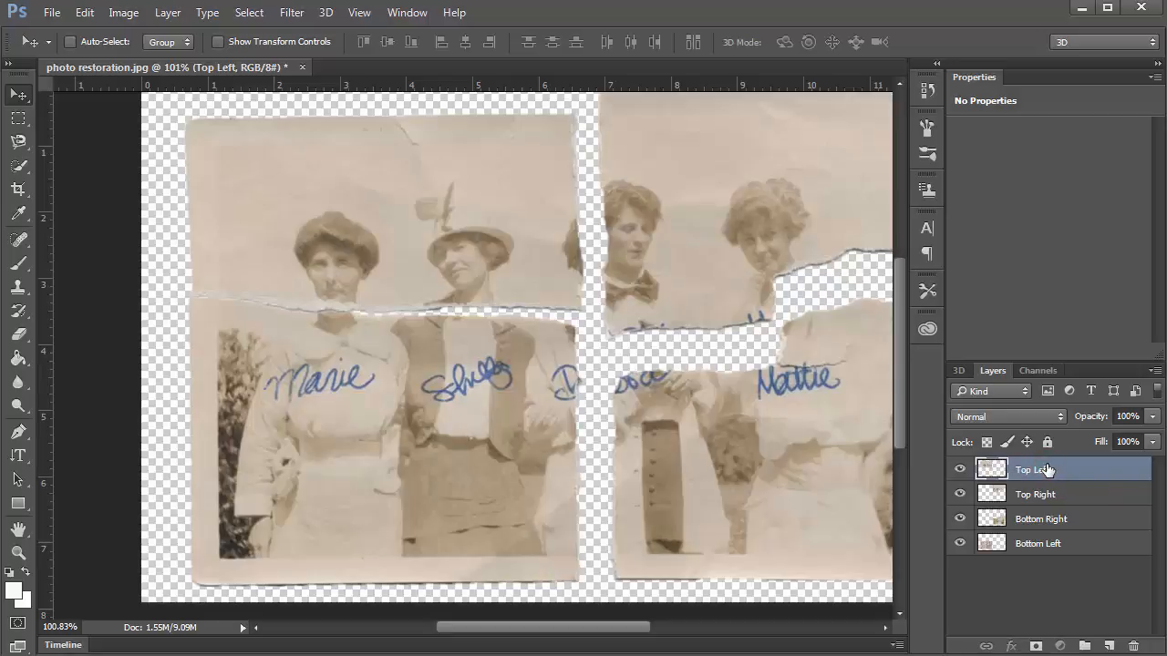
{"action": "left_click_drag", "start_coordinate": [1045, 471], "coordinate": [1036, 555]}
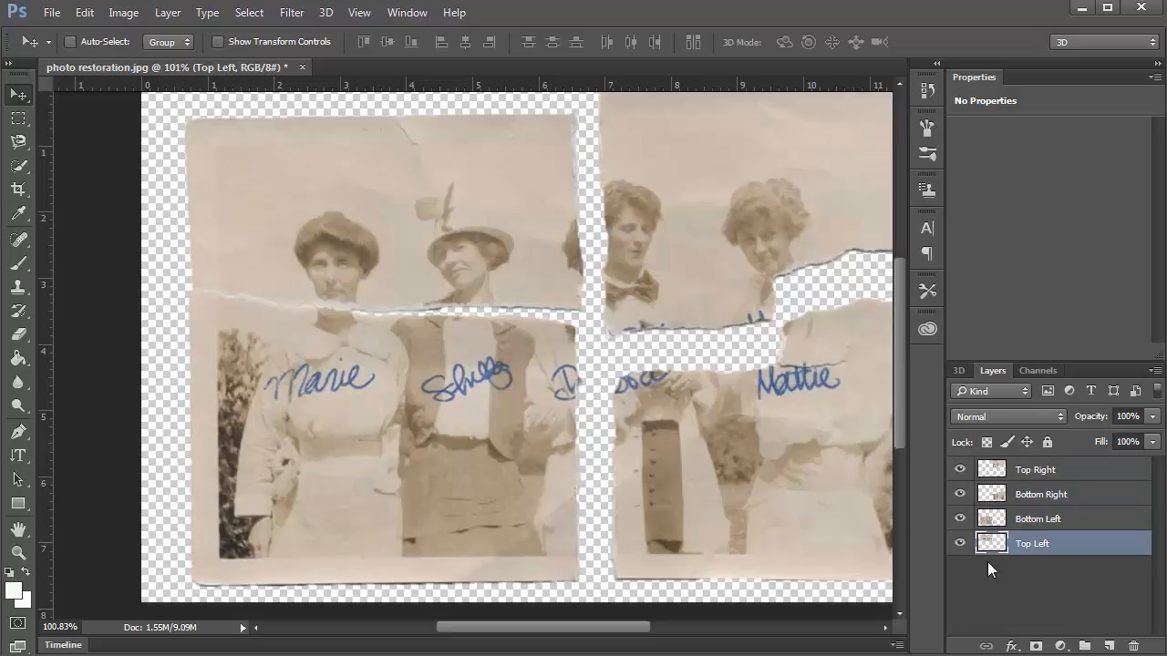
{"action": "left_click", "coordinate": [1020, 465]}
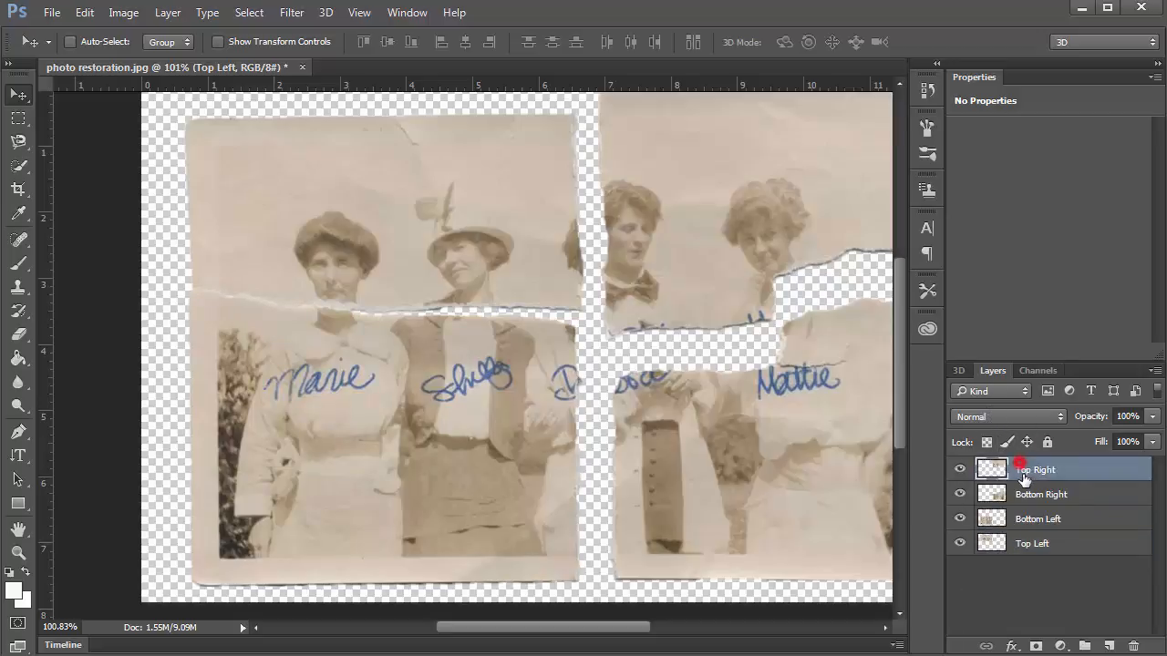
{"action": "left_click", "coordinate": [1013, 548]}
Nudge the Top Left piece up and left with the arrow keys until it aligns with the bottom-left piece.
{"action": "left_click_drag", "start_coordinate": [374, 252], "coordinate": [373, 261]}
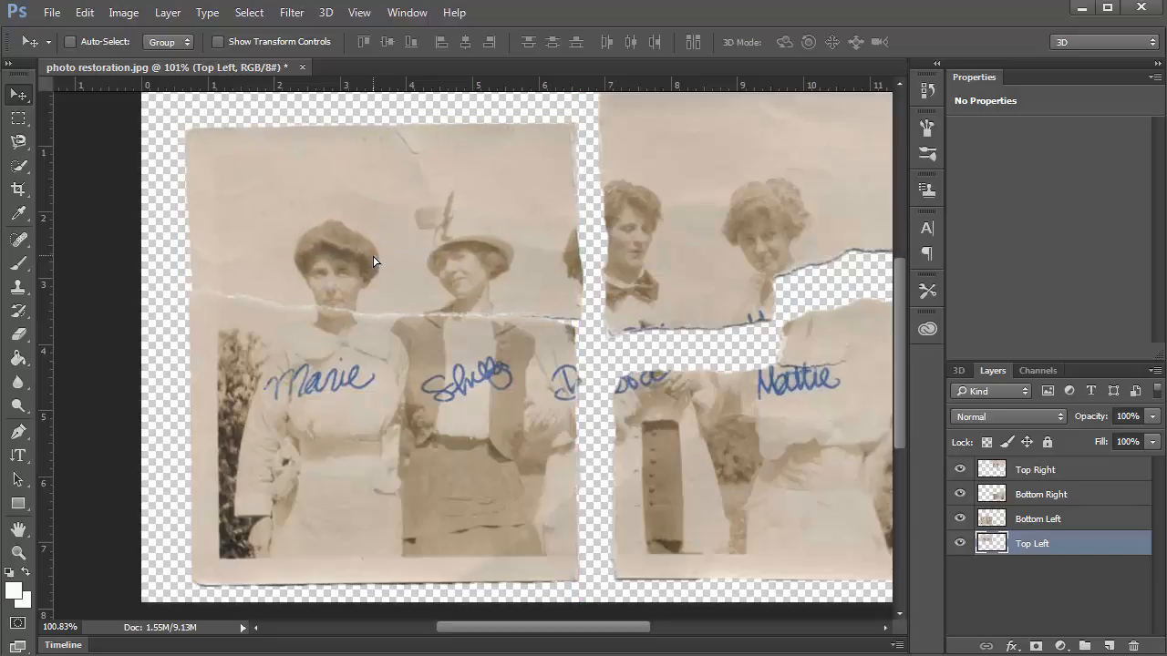
{"action": "key", "text": "Up"}
{"action": "key", "text": "Up"}
{"action": "key", "text": "Left"}
{"action": "key", "text": "Left"}
{"action": "key", "text": "Up"}
{"action": "key", "text": "Left"}
{"action": "key", "text": "Up"}
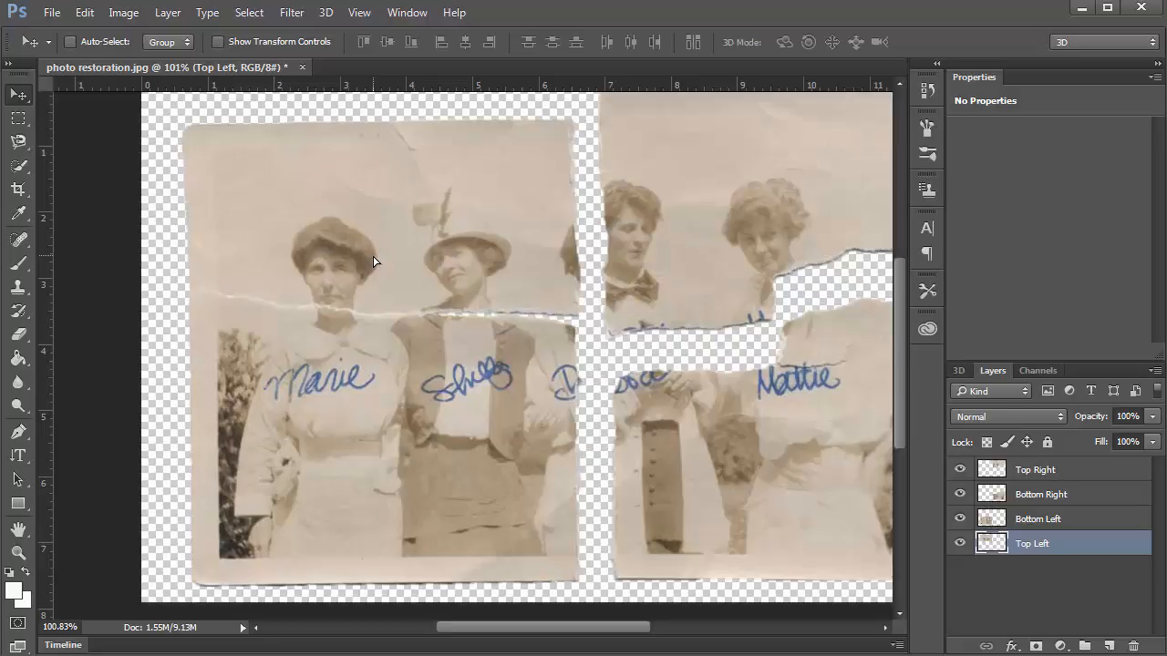
{"action": "key", "text": "Left"}
{"action": "key", "text": "Up"}
{"action": "key", "text": "Left"}
{"action": "key", "text": "Up"}
{"action": "key", "text": "Left"}
{"action": "key", "text": "Up"}
{"action": "key", "text": "Left"}
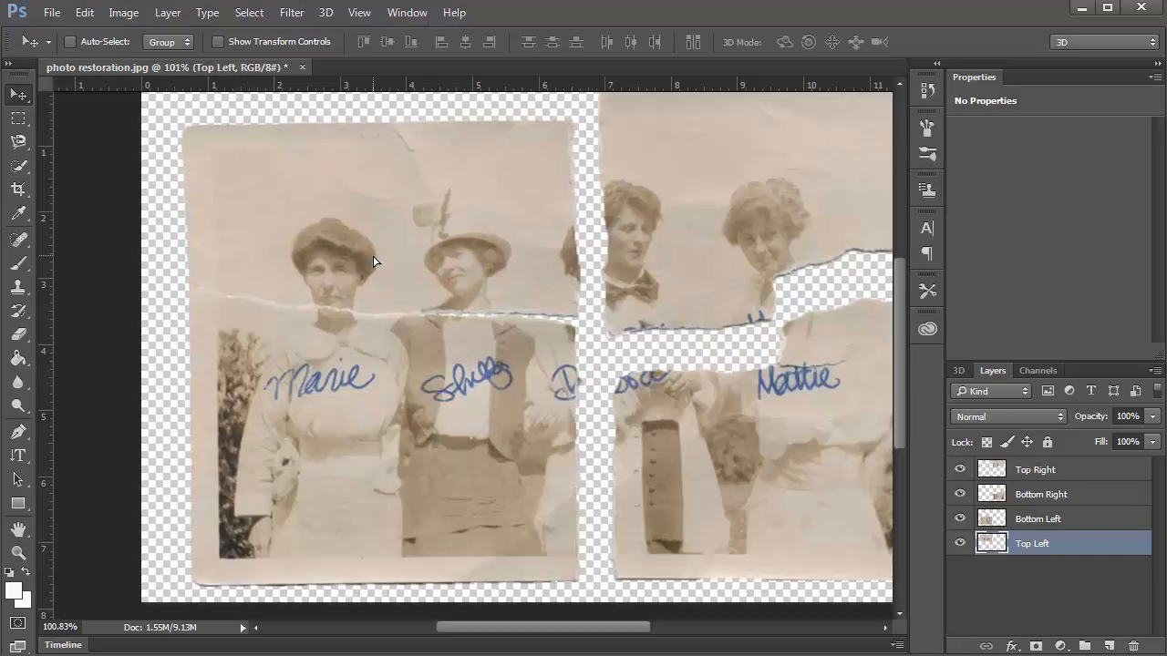
{"action": "key", "text": "shift+Up"}
{"action": "key", "text": "shift+Down"}
{"action": "key", "text": "shift+Up"}
{"action": "key", "text": "shift+Down"}
{"action": "key", "text": "Down"}
{"action": "key", "text": "Down"}
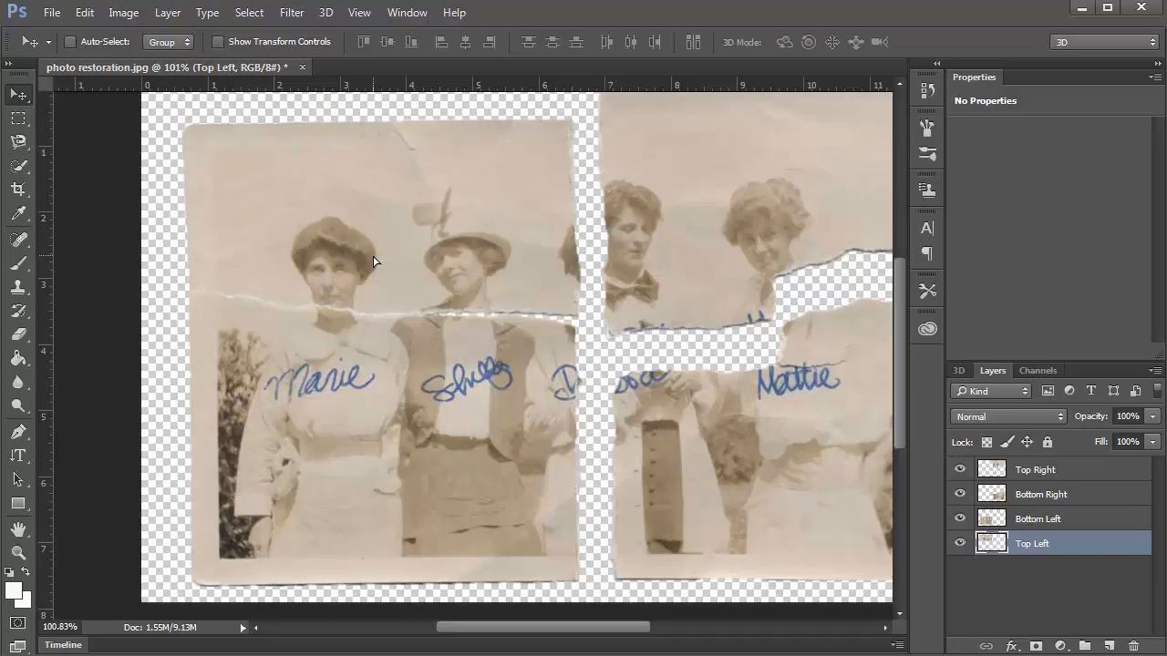
Rotate the Top Left piece about 1.5° to match the tear and commit the transform.
{"action": "key", "text": "ctrl+t"}
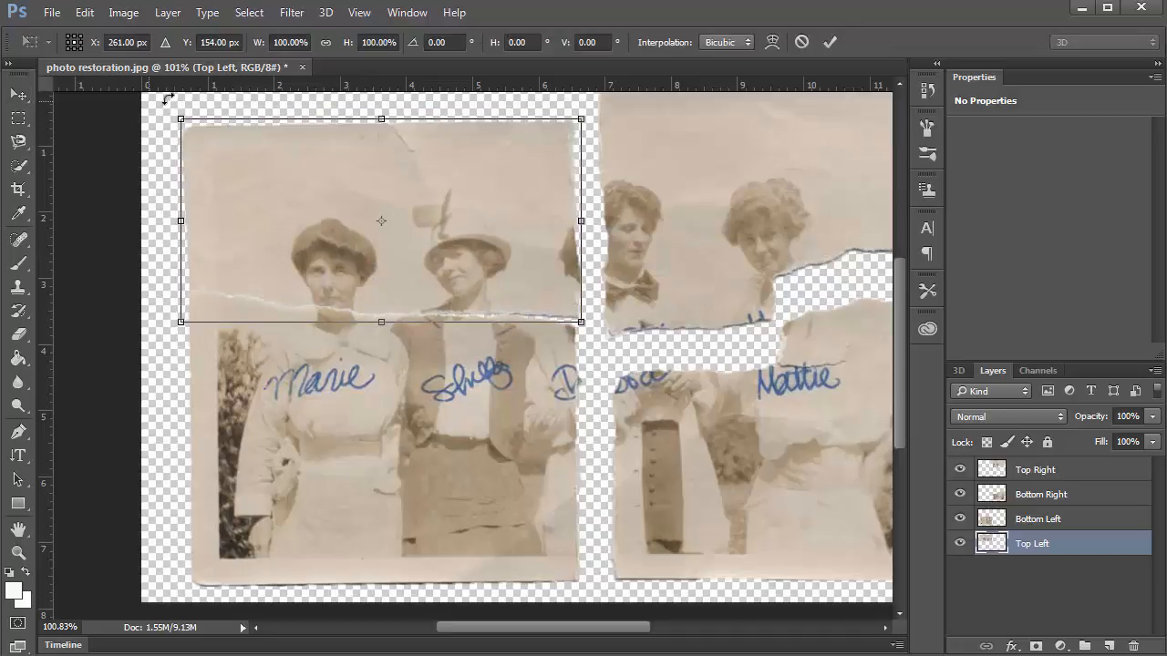
{"action": "left_click_drag", "start_coordinate": [182, 107], "coordinate": [190, 104]}
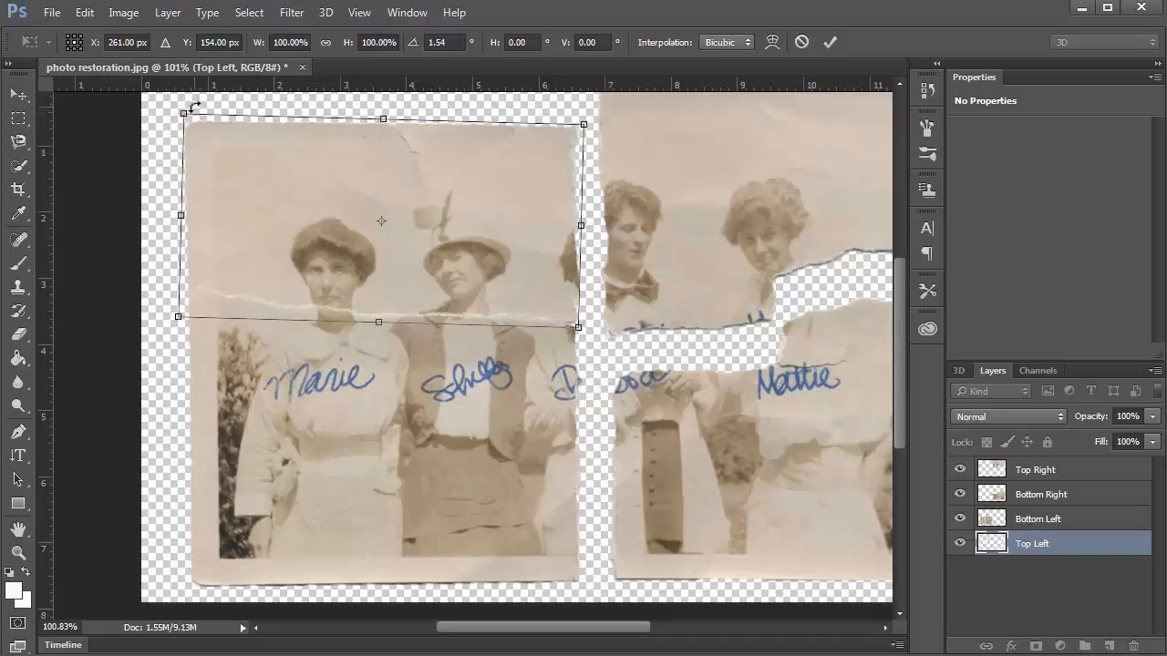
{"action": "left_click", "coordinate": [350, 210]}
{"action": "key", "text": "Right"}
{"action": "key", "text": "Right"}
{"action": "key", "text": "Down"}
{"action": "key", "text": "Down"}
{"action": "key", "text": "Down"}
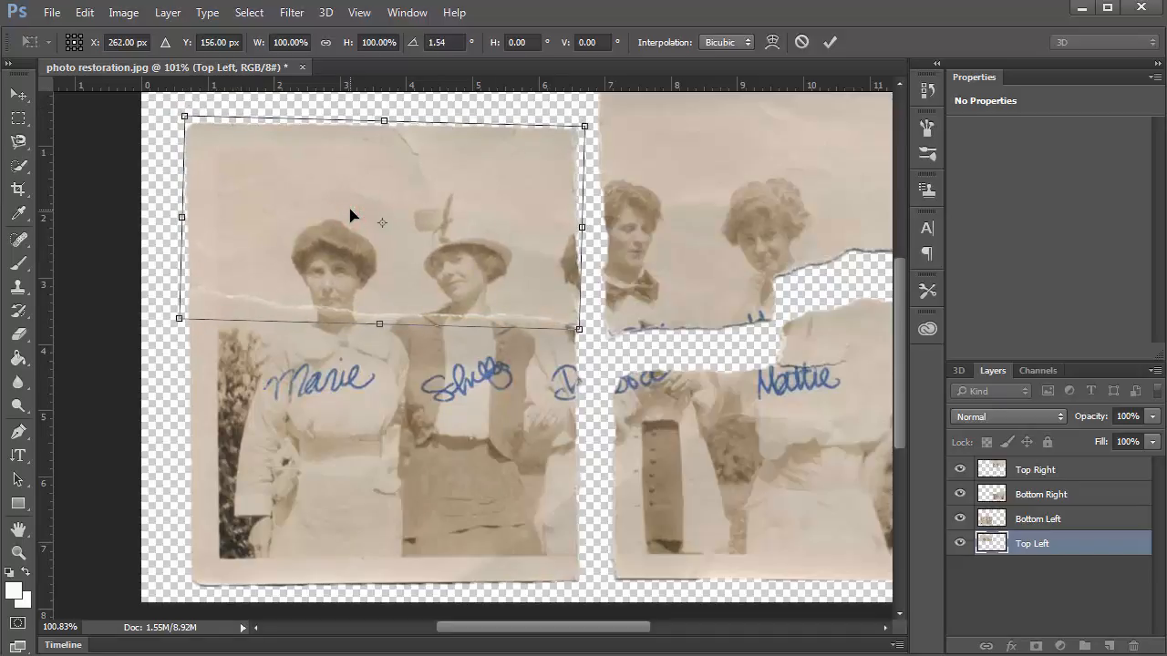
{"action": "key", "text": "Return"}
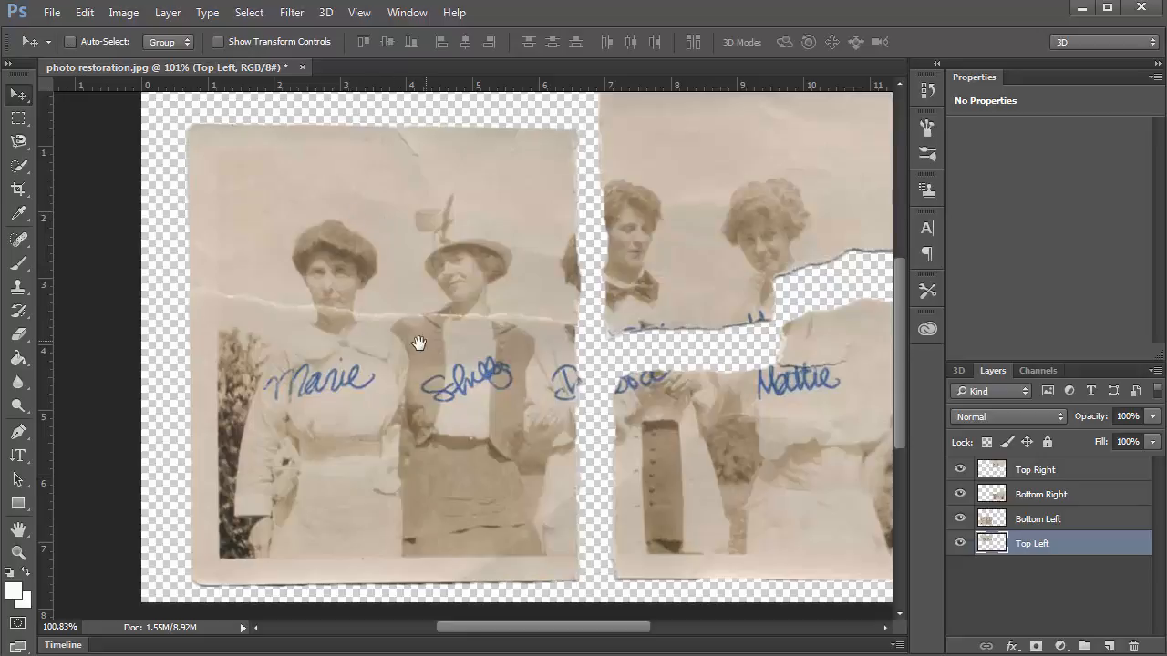
Move the Top Right piece so it butts against the Top Left piece.
{"action": "left_click_drag", "start_coordinate": [531, 327], "coordinate": [394, 350]}
{"action": "left_click", "coordinate": [1034, 470]}
{"action": "left_click_drag", "start_coordinate": [552, 240], "coordinate": [525, 292]}
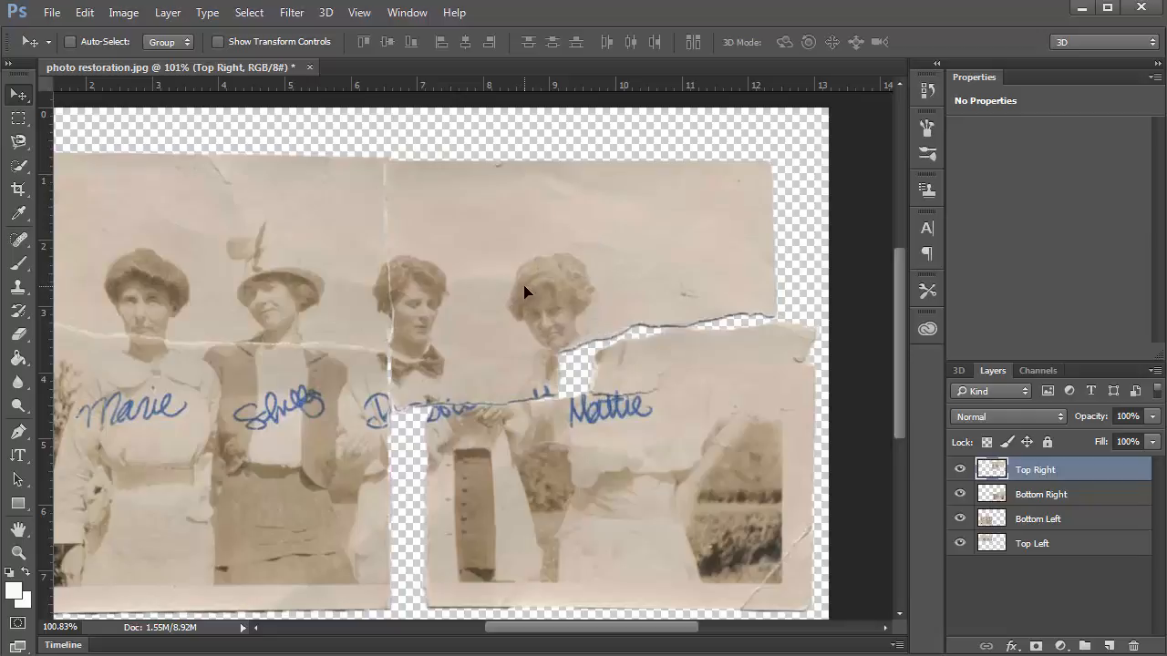
Nudge the Top Right piece up and left, and move its layer to the bottom of the stack.
{"action": "key", "text": "Up"}
{"action": "key", "text": "Up"}
{"action": "left_click_drag", "start_coordinate": [1040, 472], "coordinate": [1044, 568]}
{"action": "key", "text": "Left"}
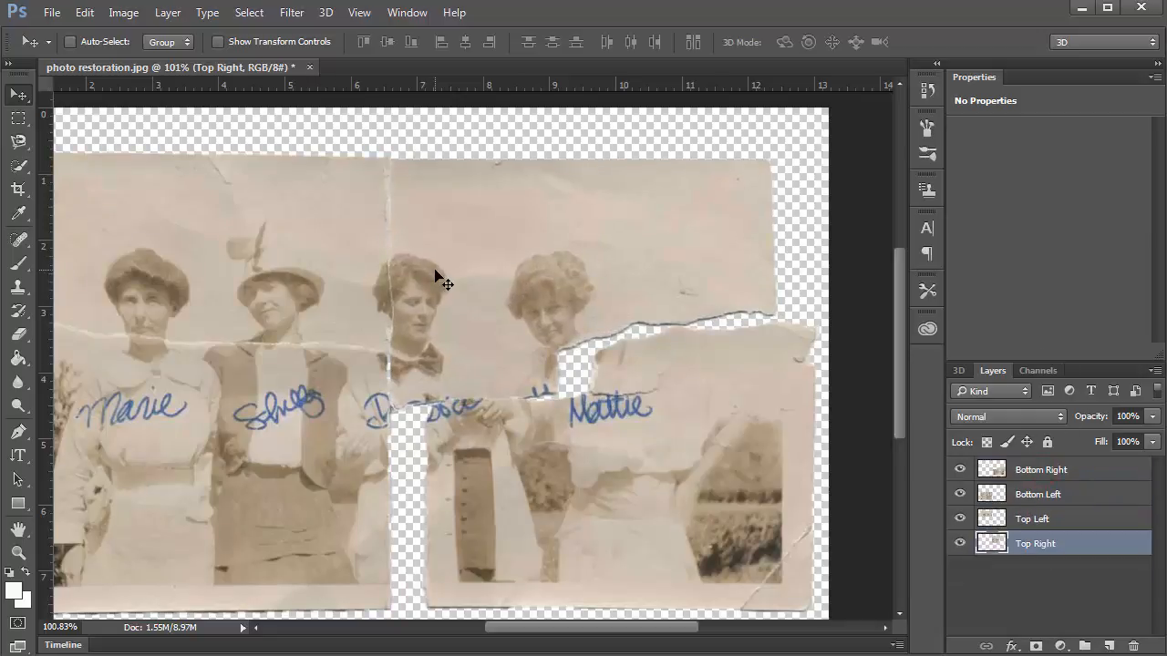
Move the Bottom Right piece left and up against the left half.
{"action": "left_click", "coordinate": [1064, 469]}
{"action": "left_click_drag", "start_coordinate": [661, 480], "coordinate": [628, 475]}
{"action": "key", "text": "Left"}
{"action": "key", "text": "Left"}
{"action": "key", "text": "Left"}
{"action": "key", "text": "Left"}
{"action": "key", "text": "Left"}
{"action": "key", "text": "Left"}
{"action": "key", "text": "Left"}
{"action": "key", "text": "Left"}
{"action": "key", "text": "Left"}
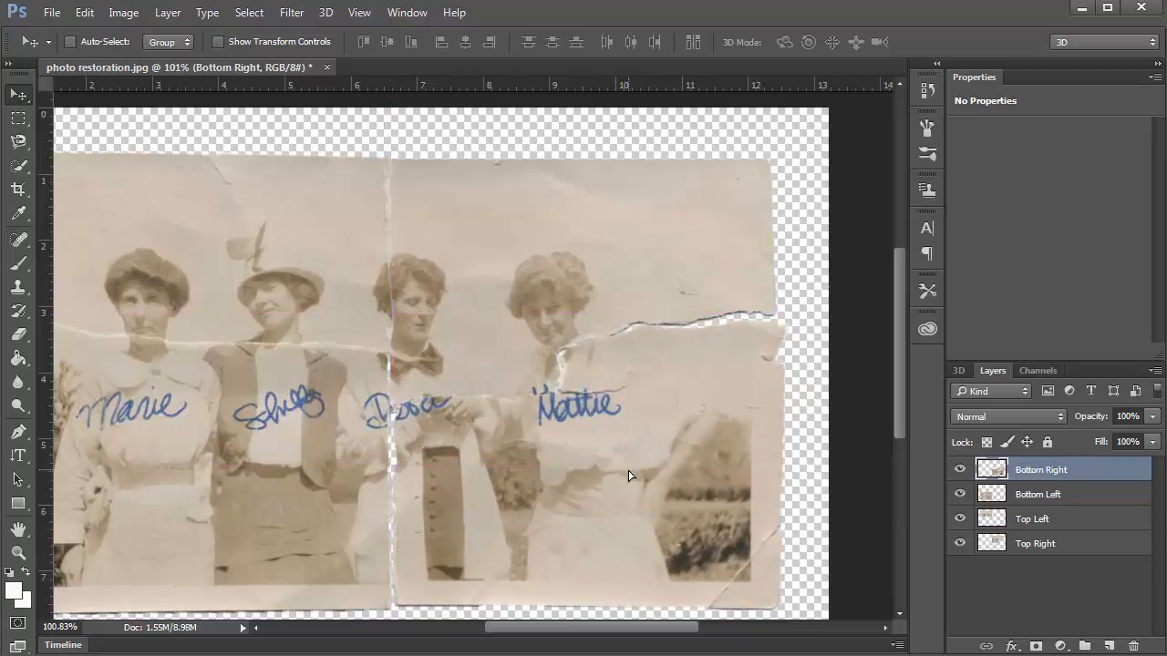
{"action": "key", "text": "Up"}
{"action": "key", "text": "Up"}
{"action": "key", "text": "Up"}
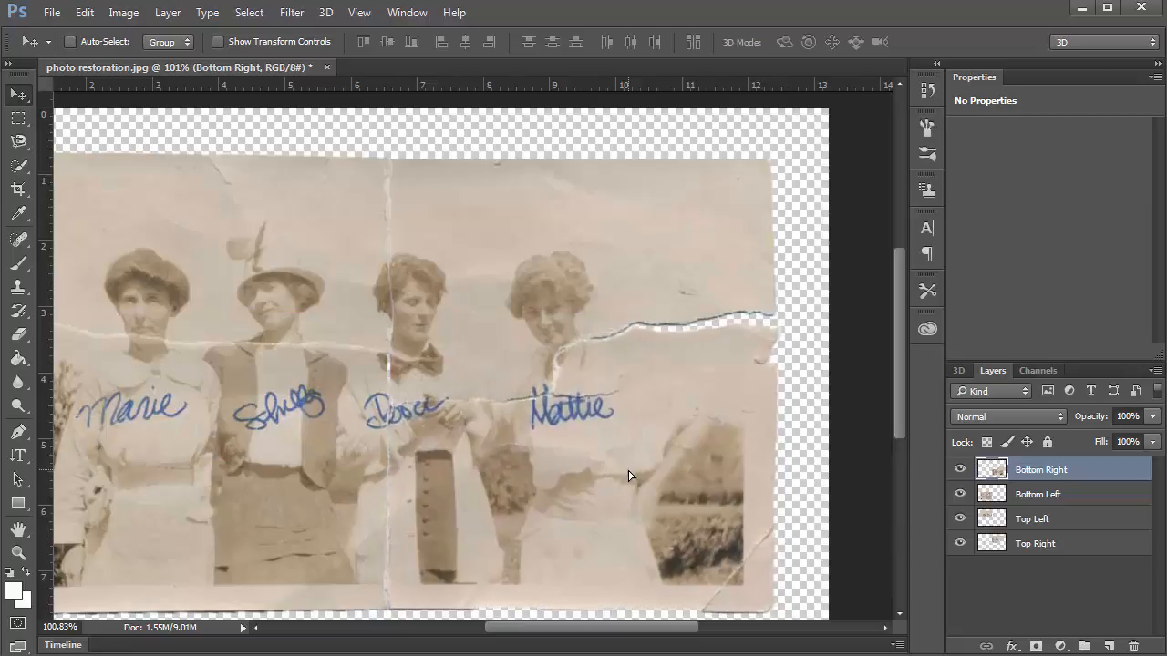
Rotate the Bottom Right piece about -1.5°, fine-nudge its position, and commit the transform.
{"action": "key", "text": "ctrl+t"}
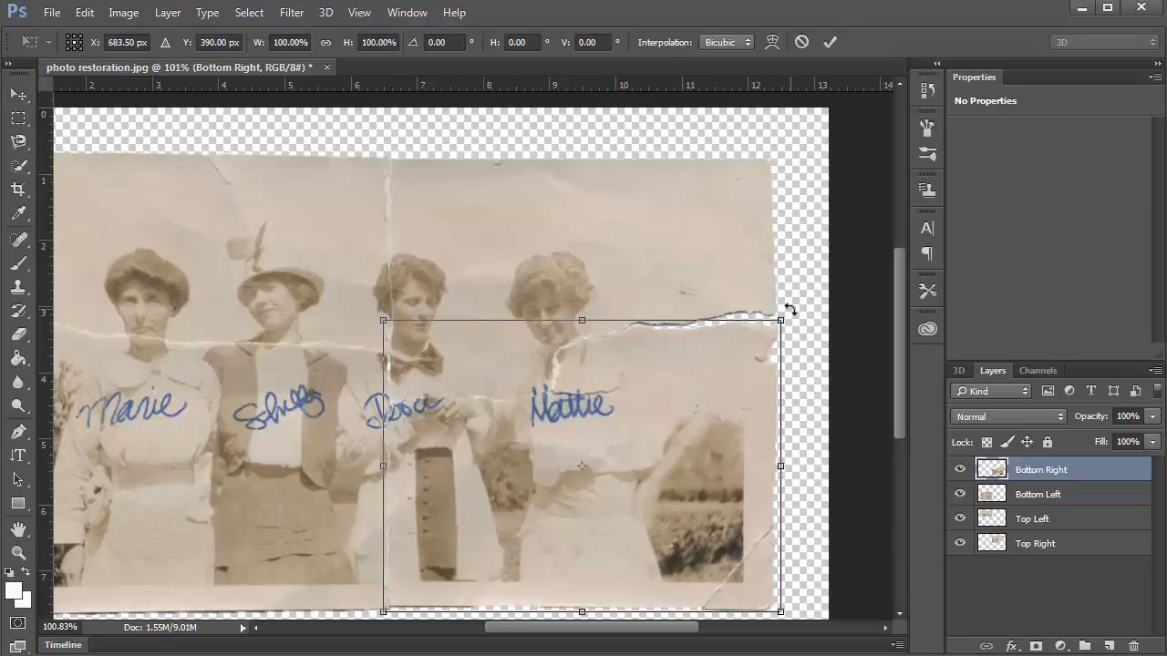
{"action": "left_click_drag", "start_coordinate": [789, 313], "coordinate": [785, 305]}
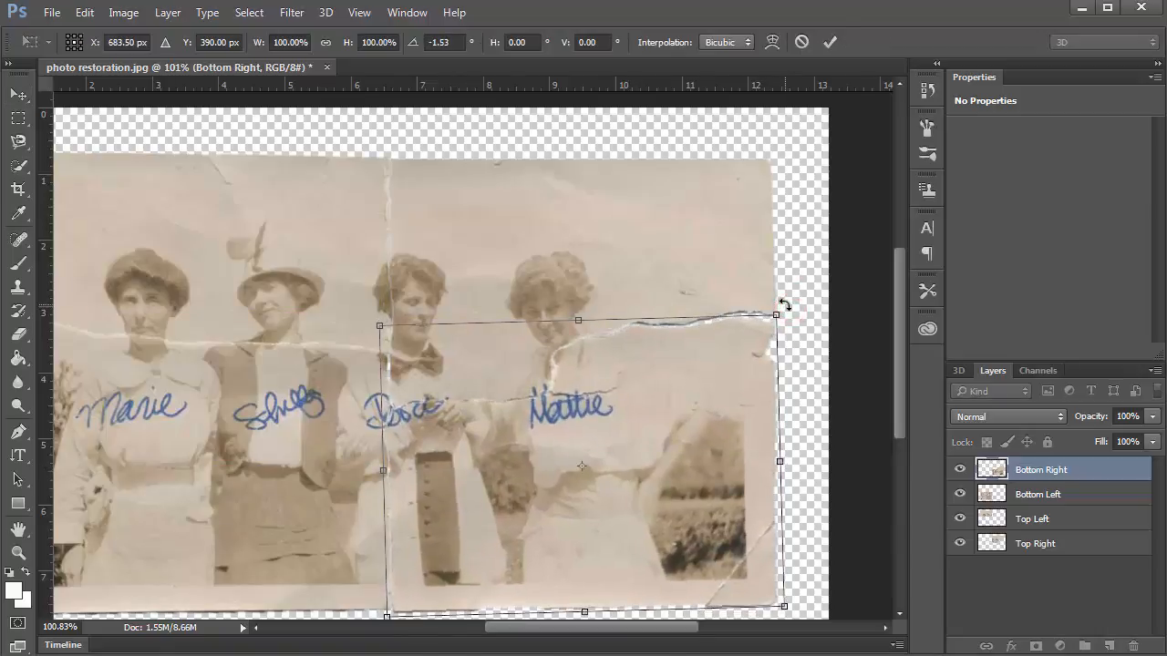
{"action": "key", "text": "Right"}
{"action": "key", "text": "Right"}
{"action": "key", "text": "Right"}
{"action": "key", "text": "Right"}
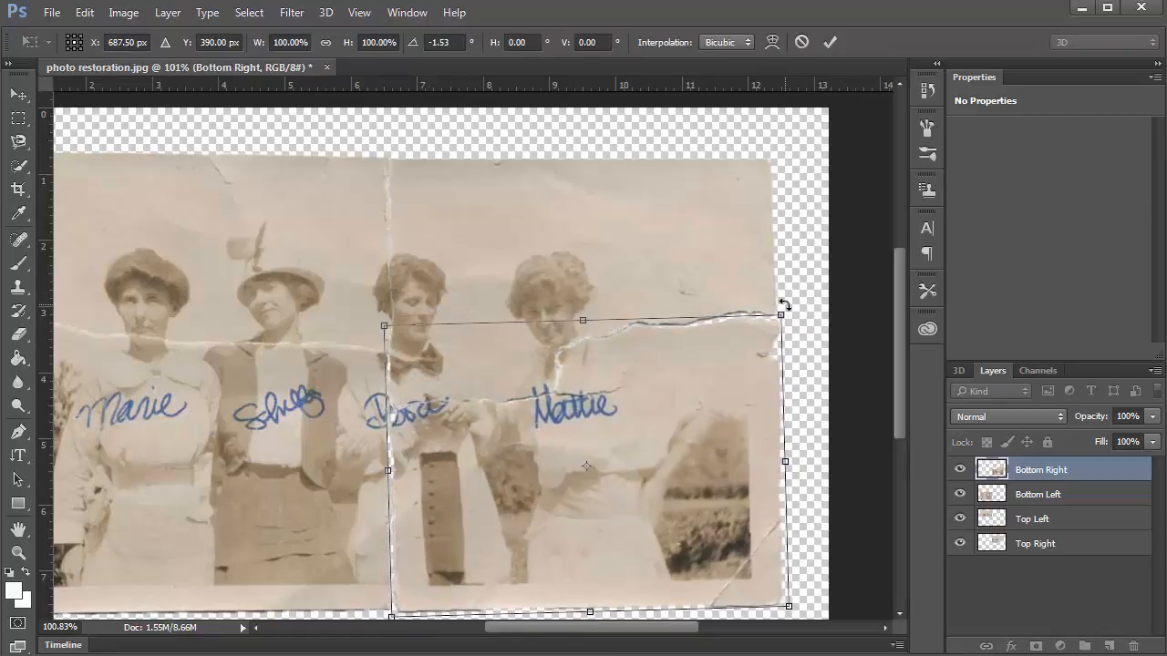
{"action": "key", "text": "Left"}
{"action": "key", "text": "Left"}
{"action": "key", "text": "Up"}
{"action": "key", "text": "Up"}
{"action": "key", "text": "Up"}
{"action": "key", "text": "Right"}
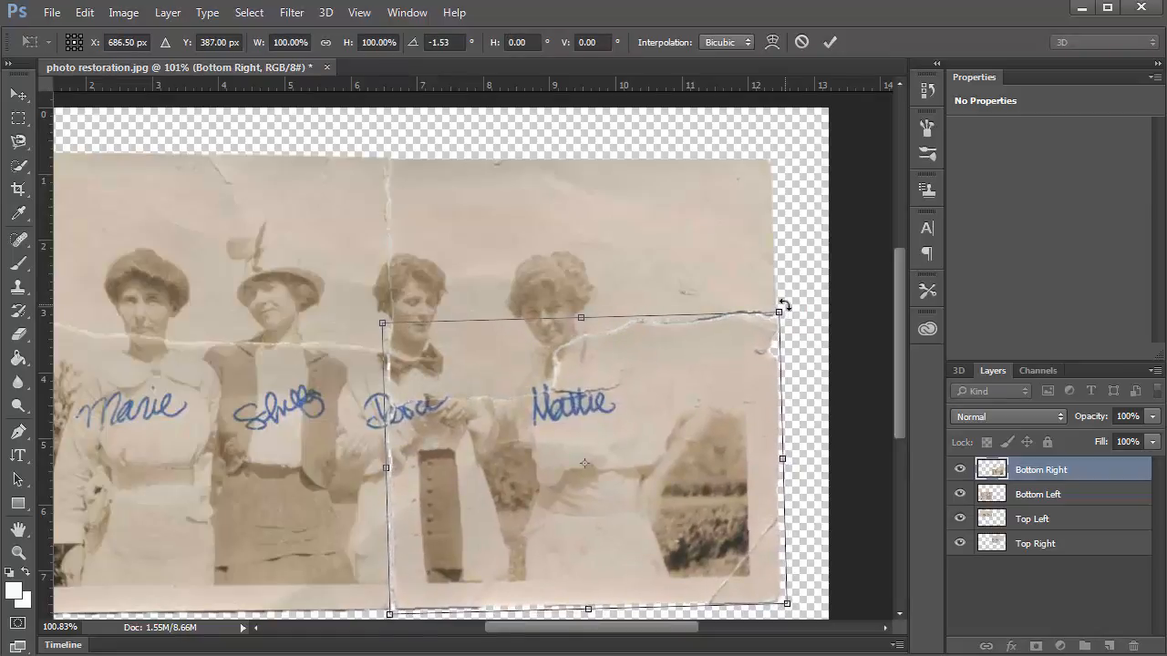
{"action": "key", "text": "Left"}
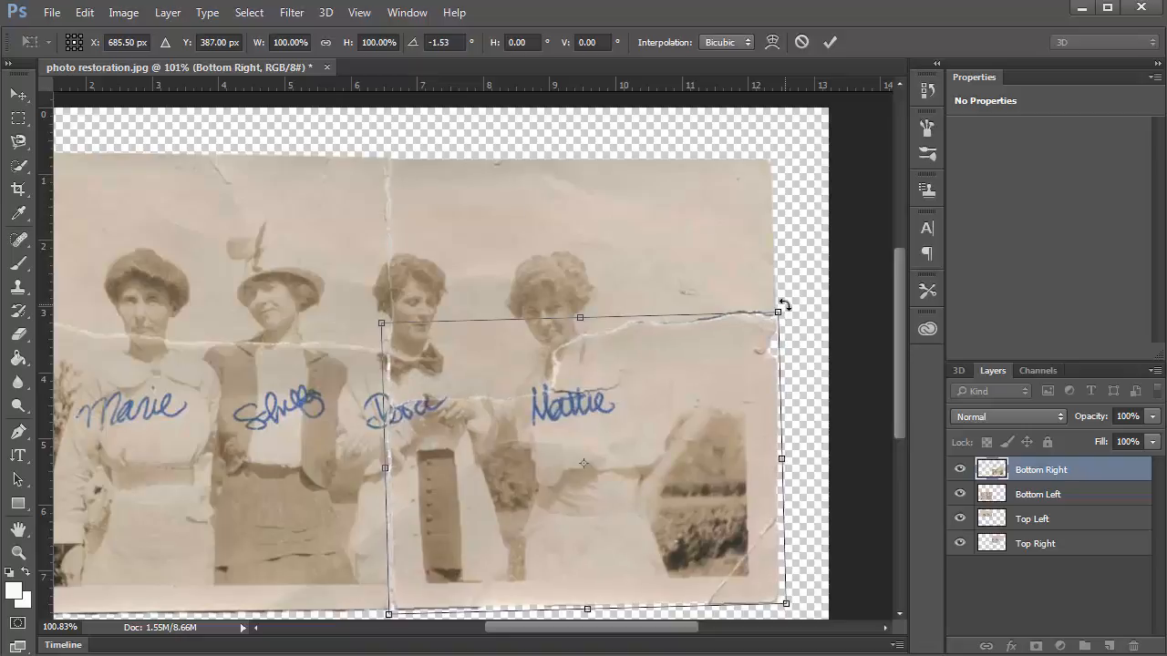
{"action": "key", "text": "Return"}
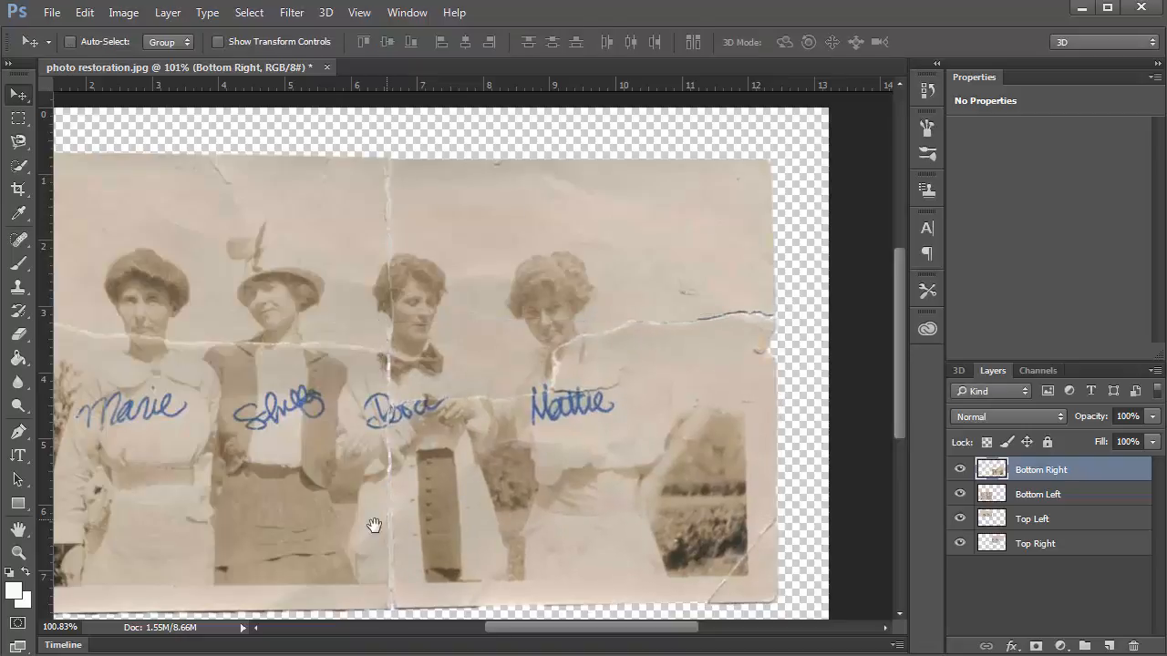
{"action": "left_click_drag", "start_coordinate": [432, 507], "coordinate": [495, 502]}
Switch to the Spot Healing Brush (J), zoom in, and heal two spots on the vertical crease.
{"action": "scroll", "coordinate": [532, 430], "scroll_direction": "down", "scroll_amount": 1}
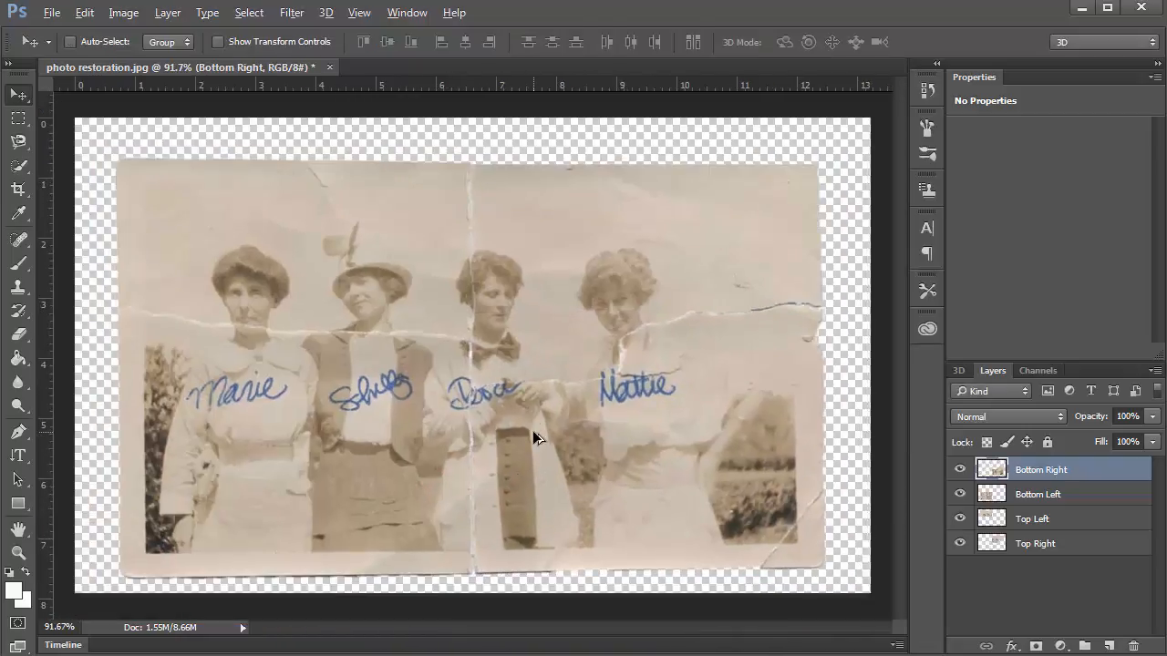
{"action": "scroll", "coordinate": [532, 430], "scroll_direction": "up", "scroll_amount": 1}
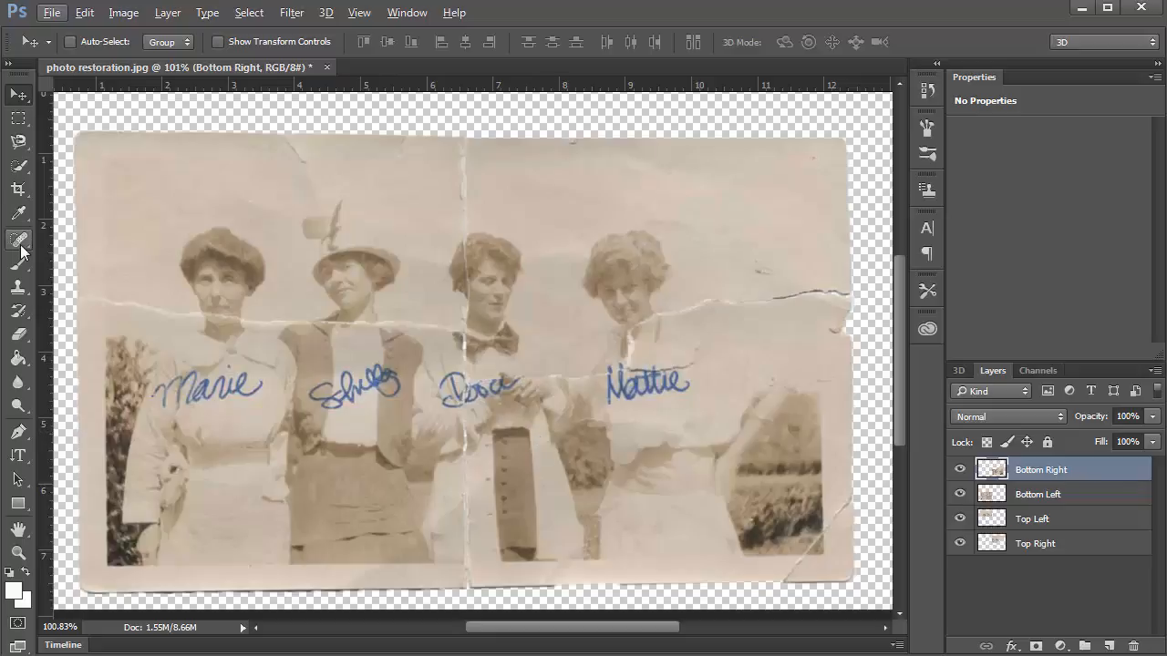
{"action": "key", "text": "j"}
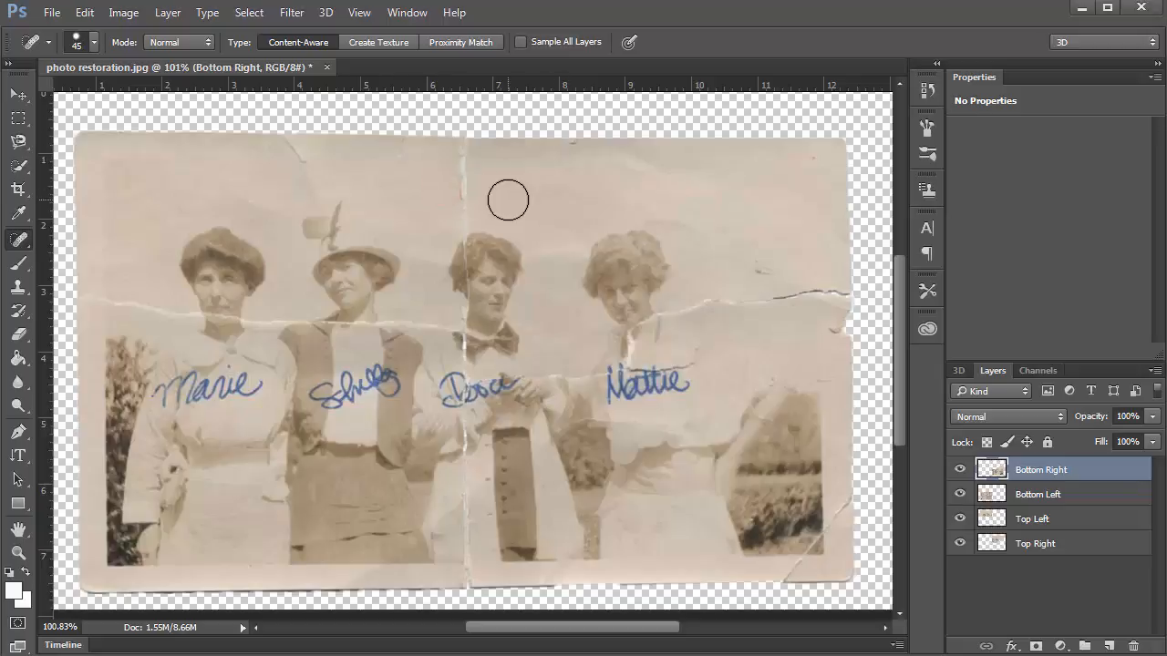
{"action": "scroll", "coordinate": [460, 201], "scroll_direction": "up", "scroll_amount": 1}
{"action": "scroll", "coordinate": [461, 200], "scroll_direction": "up", "scroll_amount": 1}
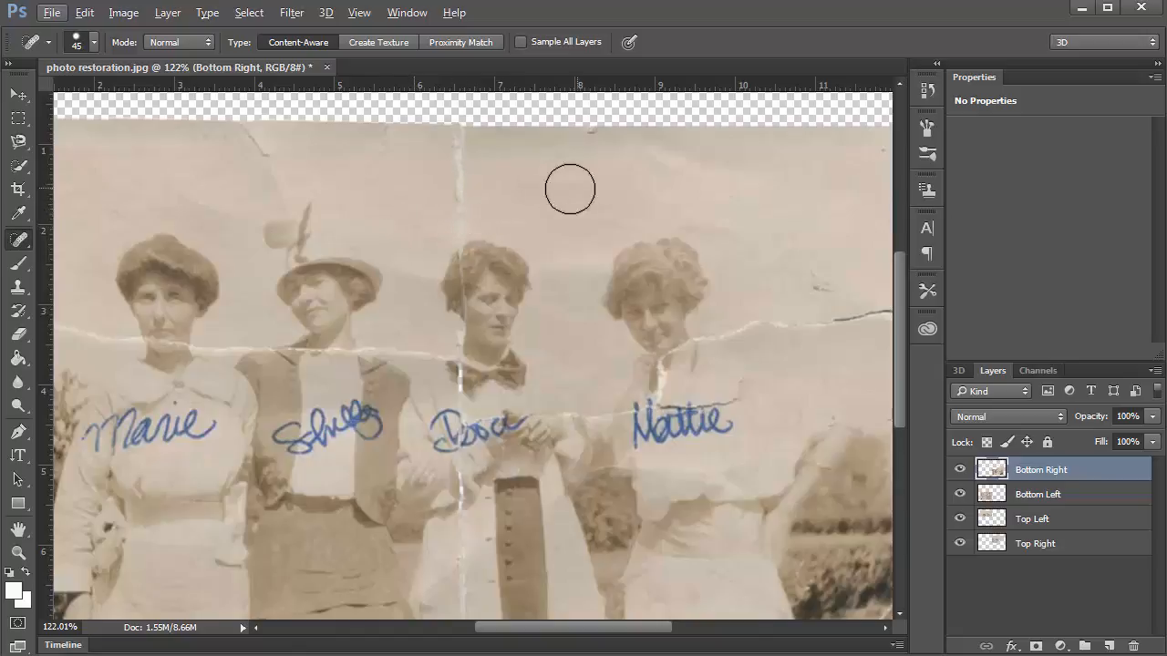
{"action": "left_click", "coordinate": [461, 211]}
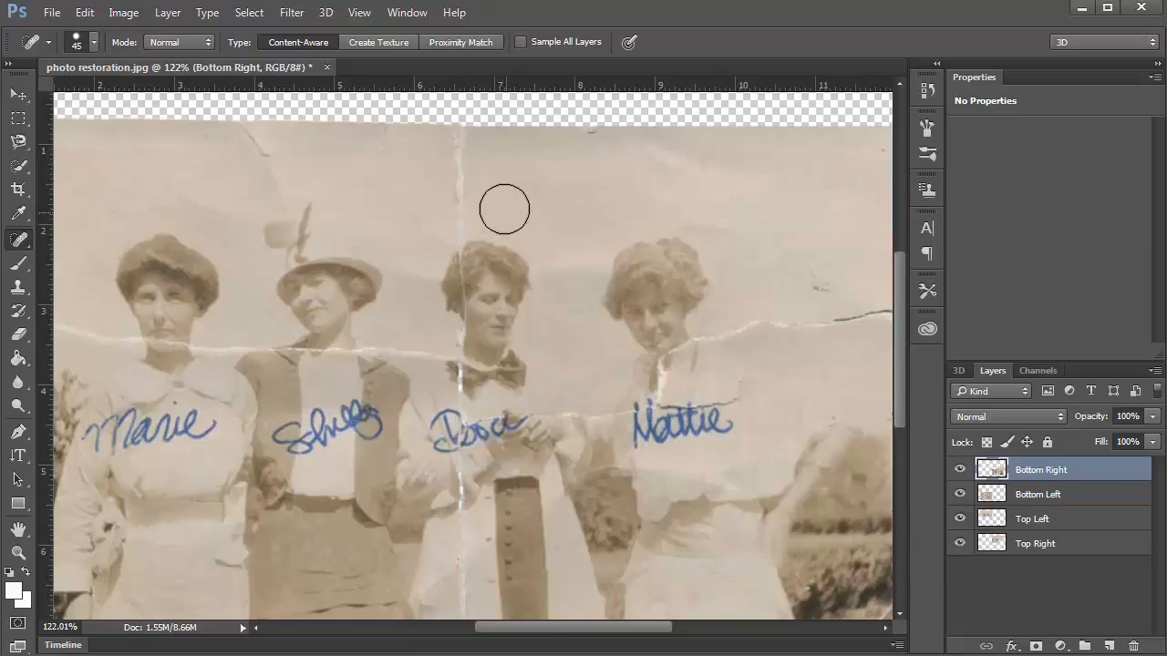
{"action": "left_click", "coordinate": [459, 204]}
Change the Sample All Layers setting for spot healing in the options bar.
{"action": "left_click", "coordinate": [521, 43]}
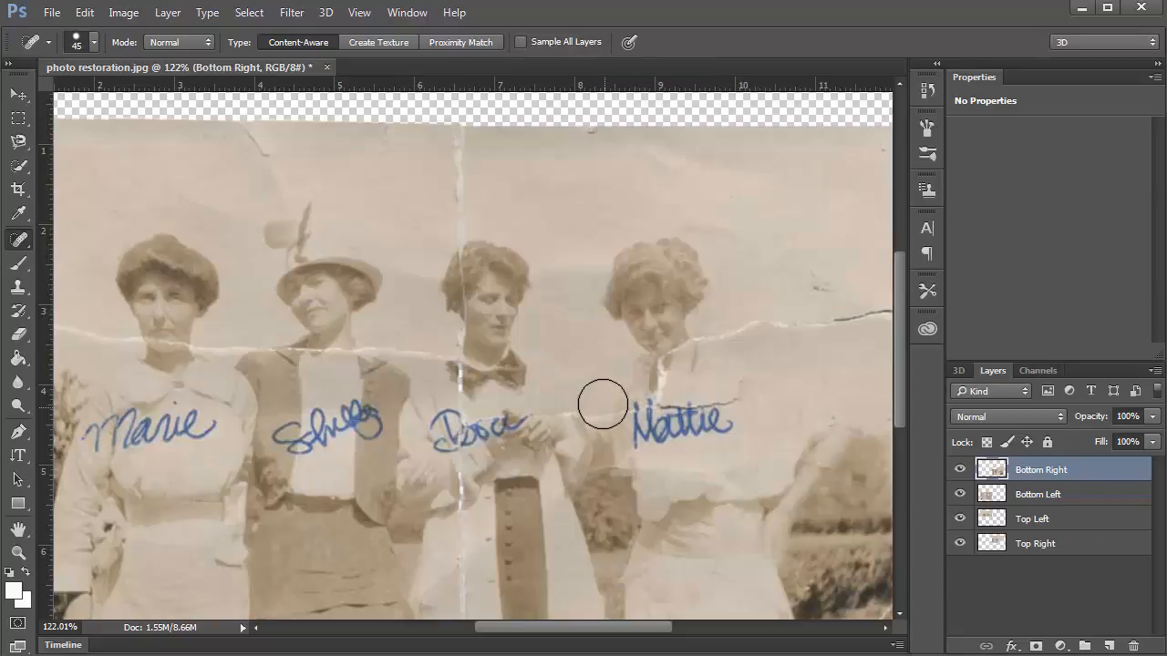
{"action": "scroll", "coordinate": [602, 404], "scroll_direction": "down", "scroll_amount": 3}
{"action": "key", "text": "alt"}
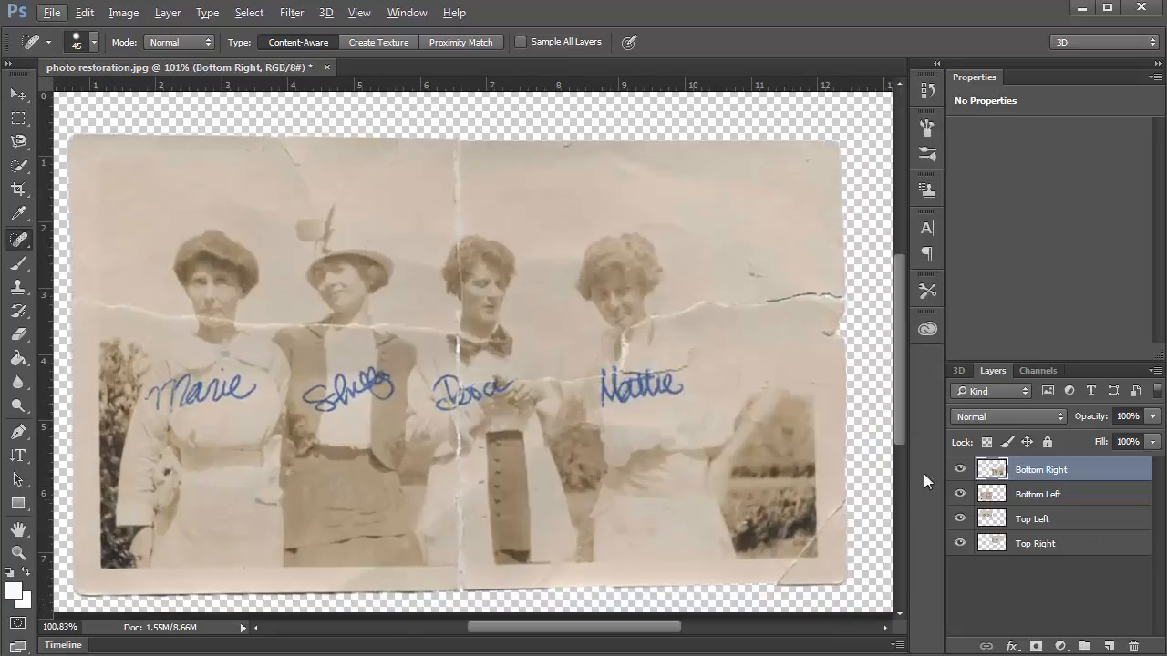
Toggle each of the four piece layers off and on to check the assembly.
{"action": "left_click", "coordinate": [959, 470]}
{"action": "left_click", "coordinate": [959, 469]}
{"action": "left_click", "coordinate": [960, 494]}
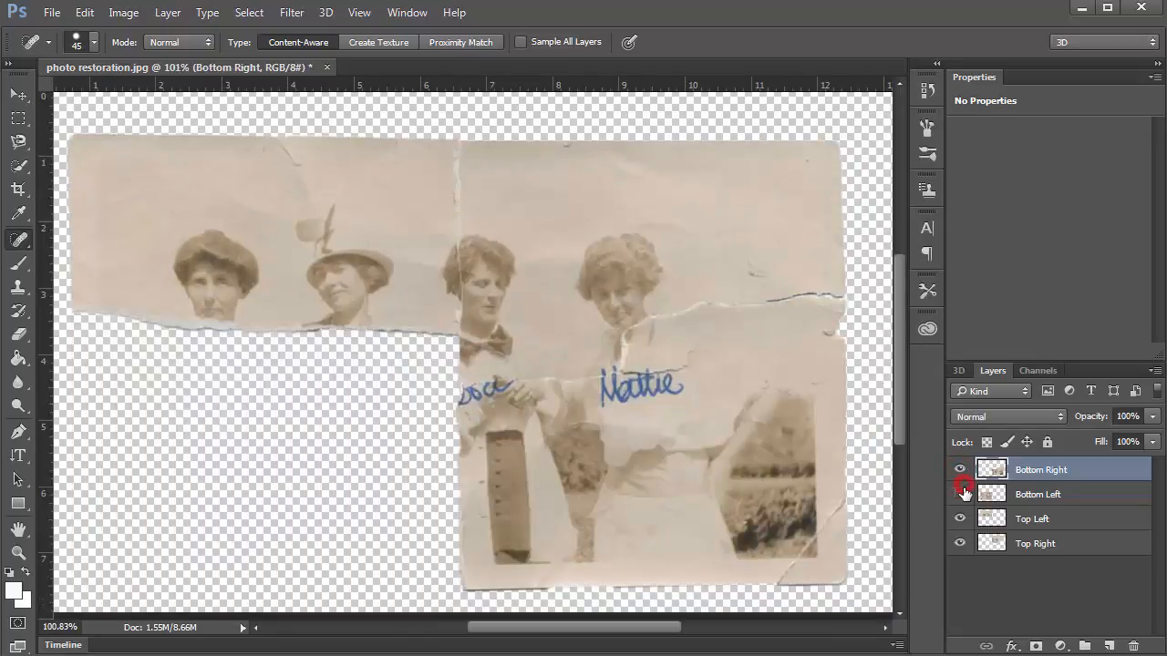
{"action": "left_click", "coordinate": [960, 494]}
{"action": "left_click", "coordinate": [960, 518]}
{"action": "left_click", "coordinate": [961, 518]}
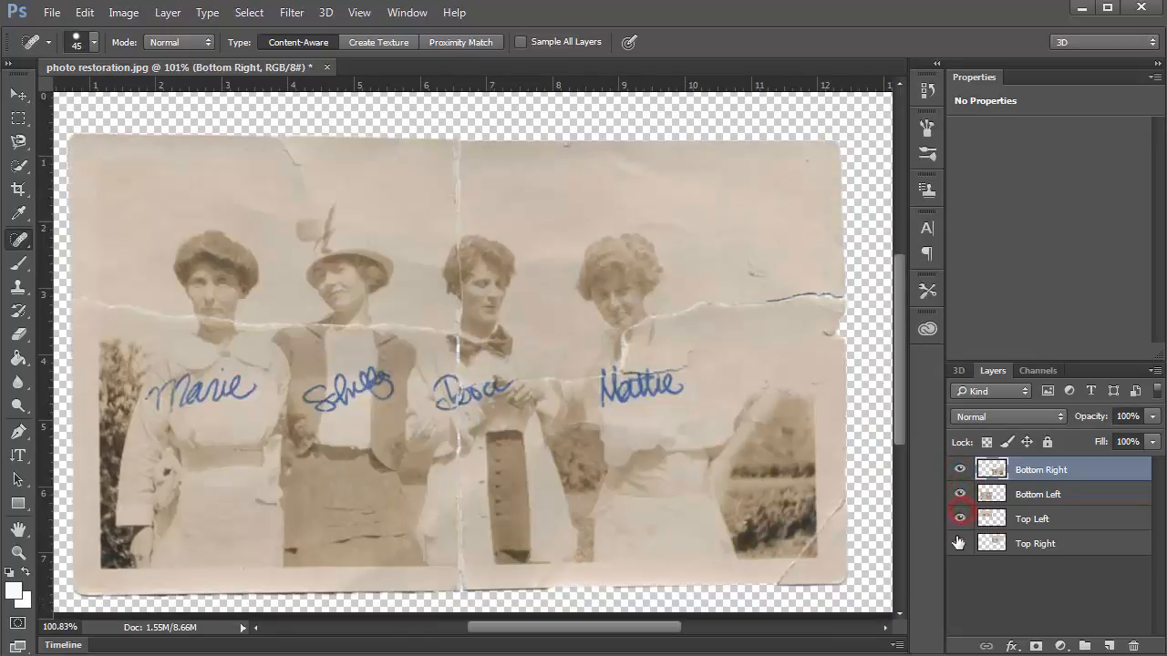
{"action": "left_click", "coordinate": [959, 543]}
{"action": "left_click", "coordinate": [959, 544]}
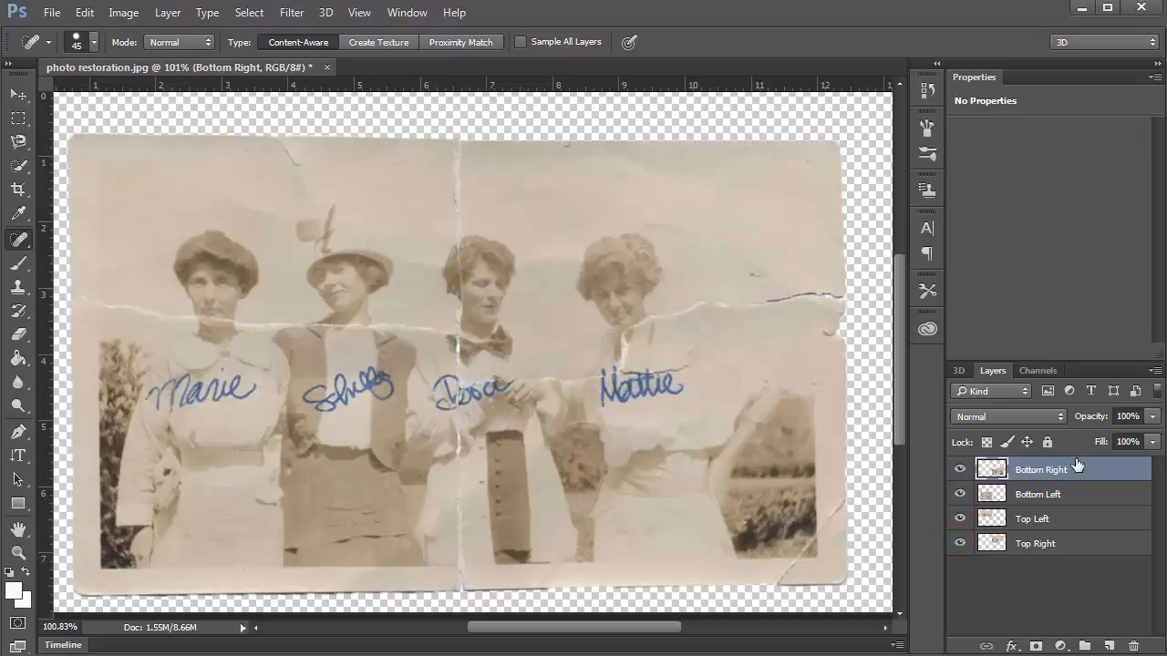
Select Bottom Left, Top Left and Top Right along with Bottom Right, and merge them with Ctrl+E.
{"action": "left_click", "coordinate": [1062, 500], "text": "shift"}
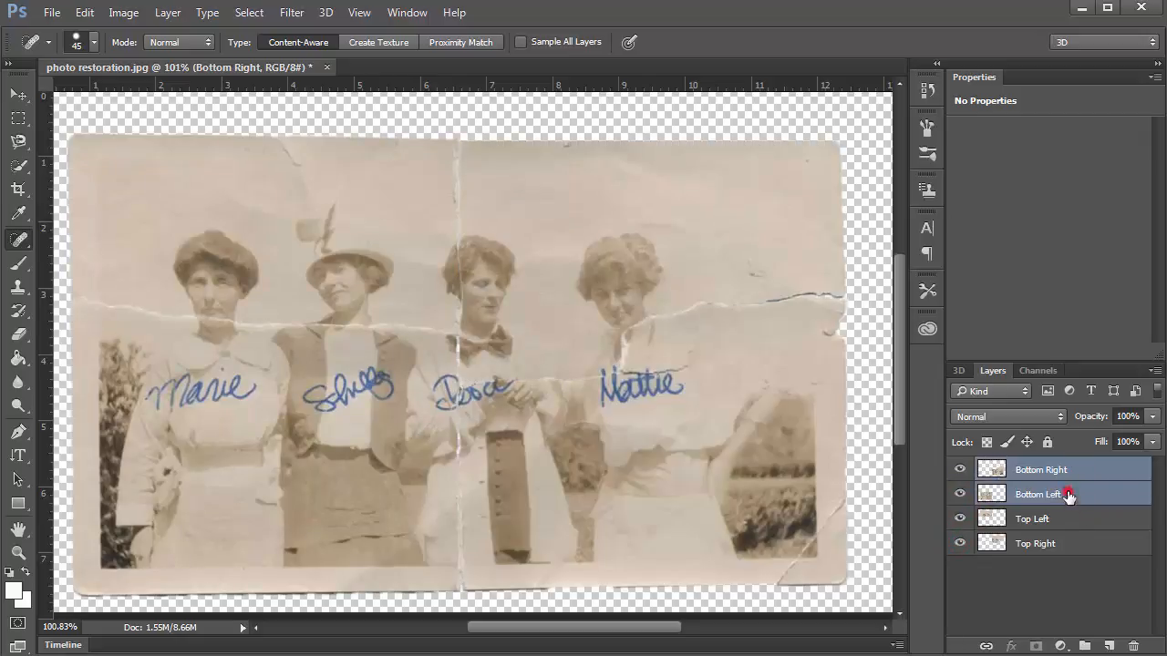
{"action": "left_click", "coordinate": [1065, 519], "text": "shift"}
{"action": "left_click", "coordinate": [1074, 544], "text": "shift"}
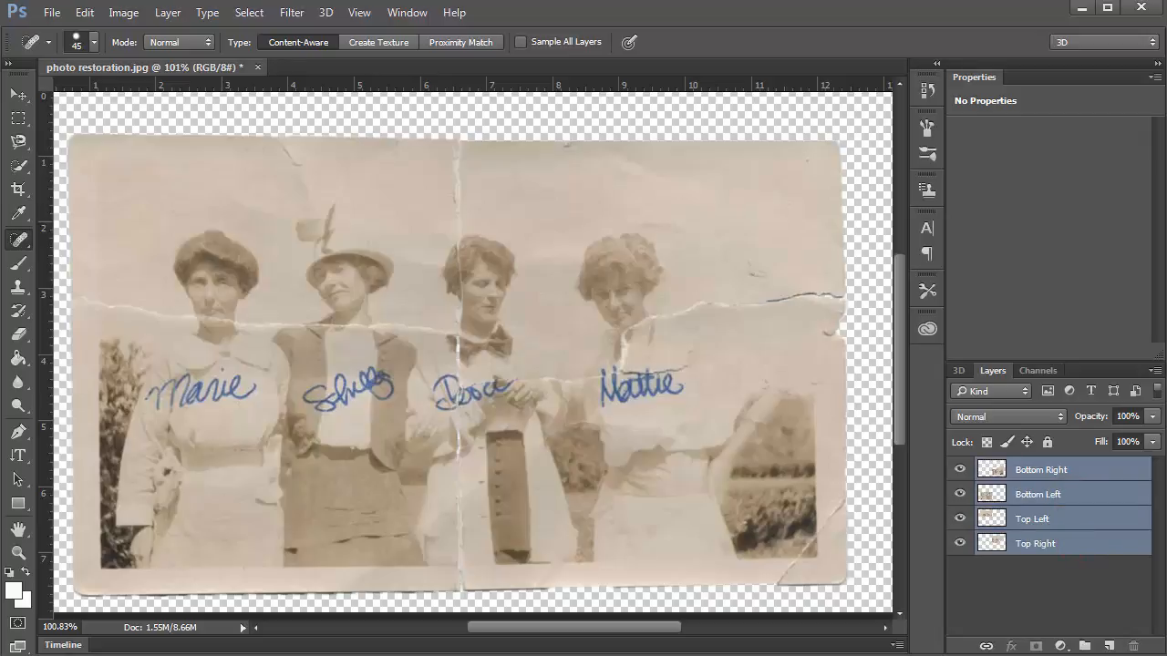
{"action": "left_click", "coordinate": [1154, 372]}
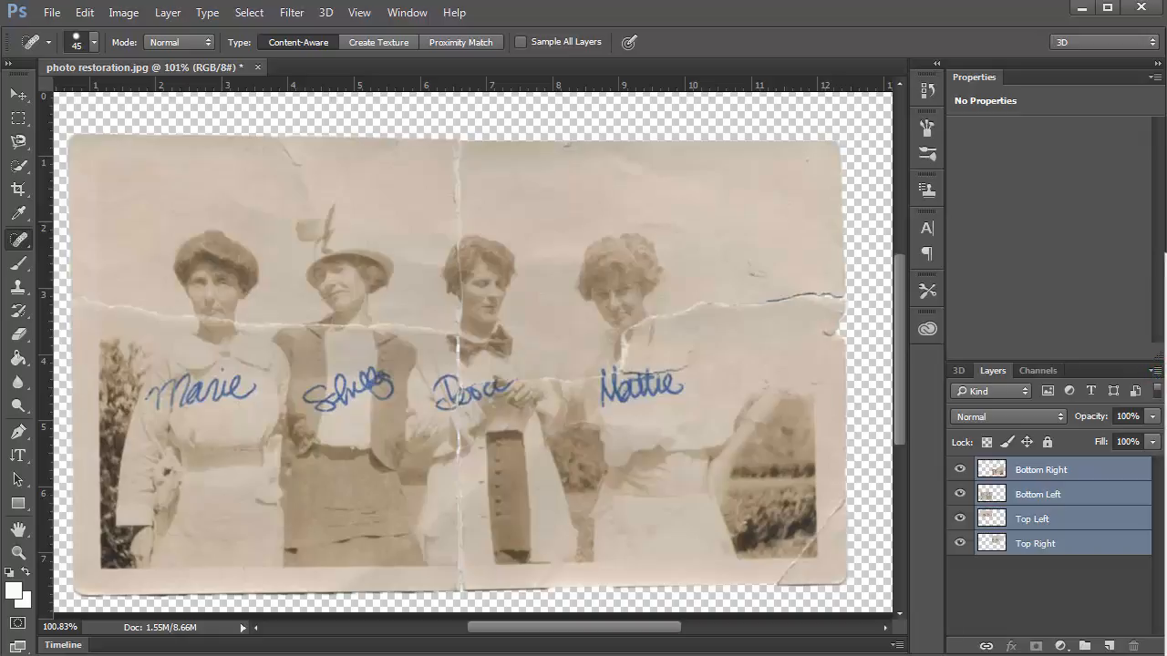
{"action": "left_click", "coordinate": [1120, 371]}
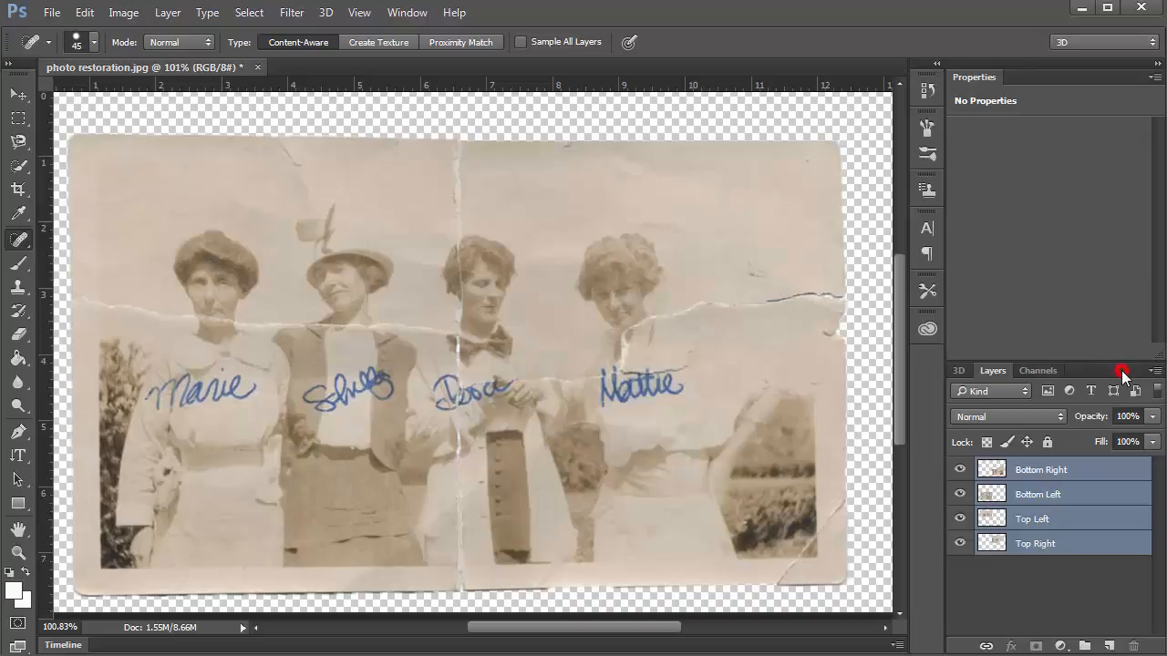
{"action": "key", "text": "ctrl+e"}
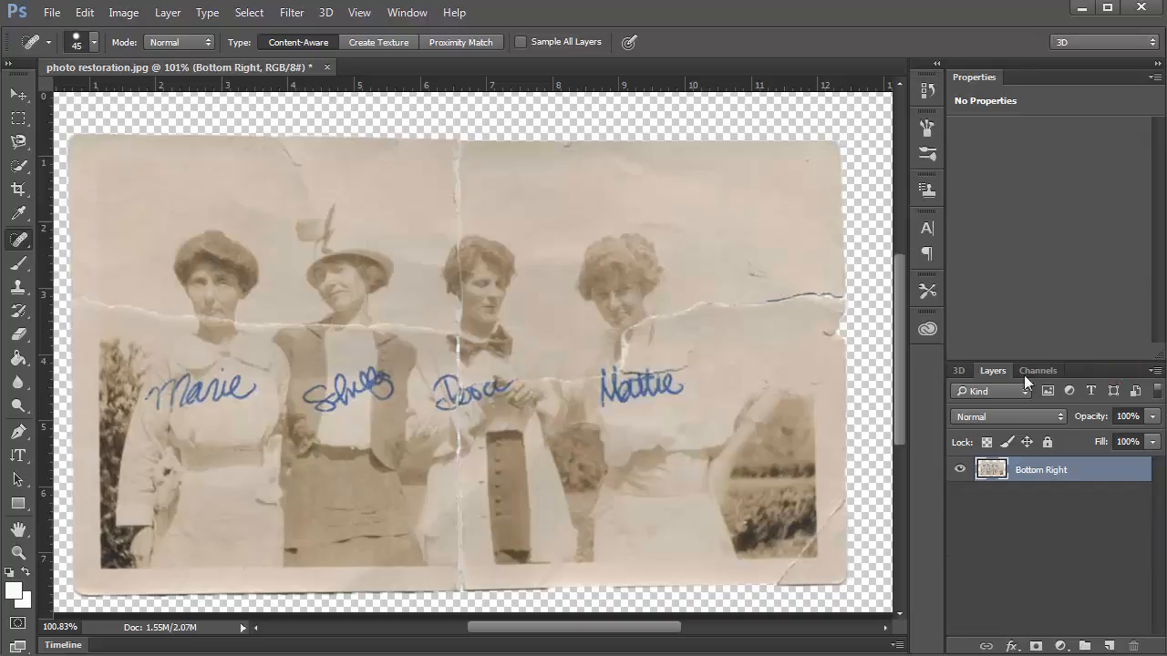
Heal the crease in the sky above the third woman and stray sky marks with a smaller brush.
{"action": "scroll", "coordinate": [471, 225], "scroll_direction": "up", "scroll_amount": 5}
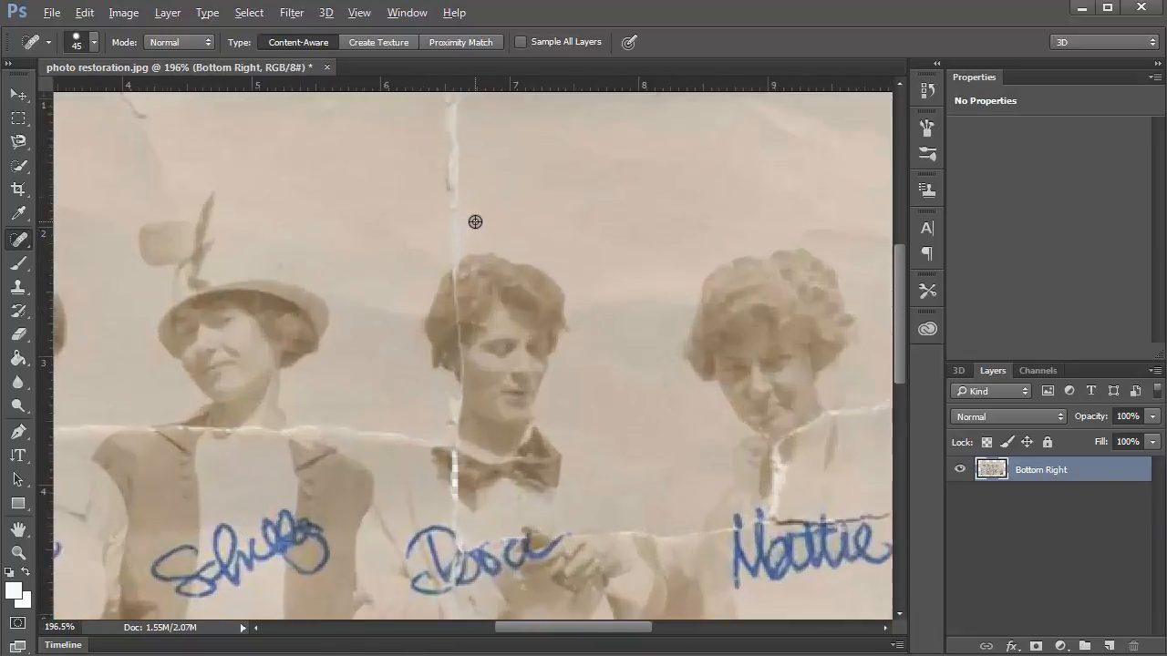
{"action": "scroll", "coordinate": [474, 222], "scroll_direction": "up", "scroll_amount": 3}
{"action": "left_click_drag", "start_coordinate": [487, 255], "coordinate": [491, 289]}
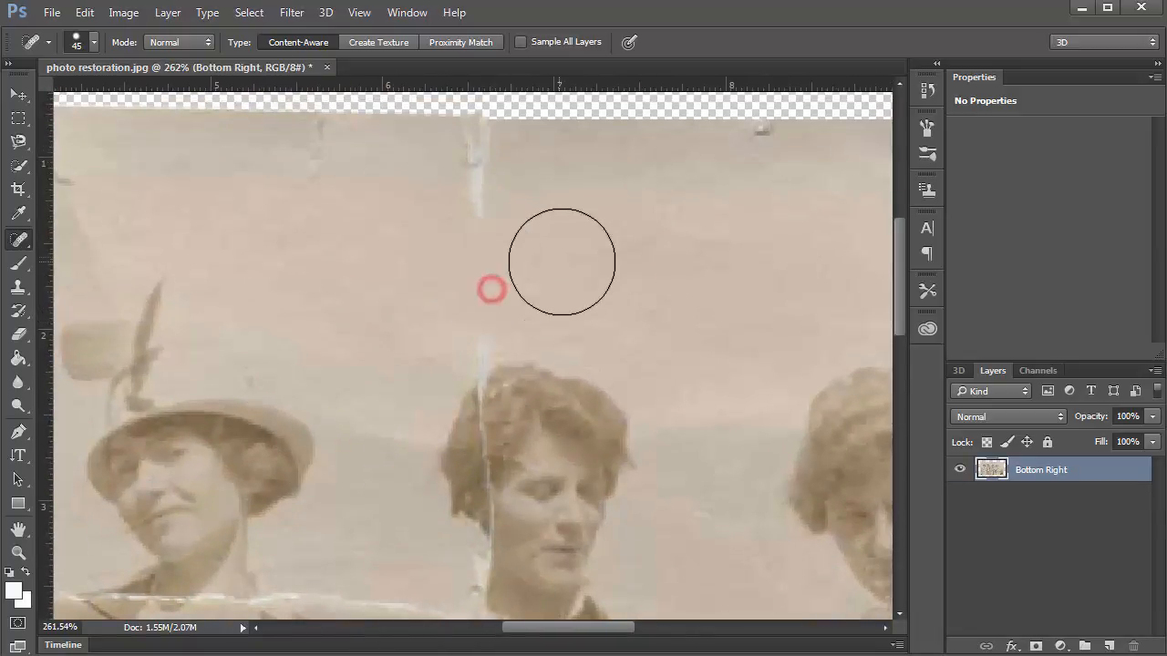
{"action": "key", "text": "bracketleft"}
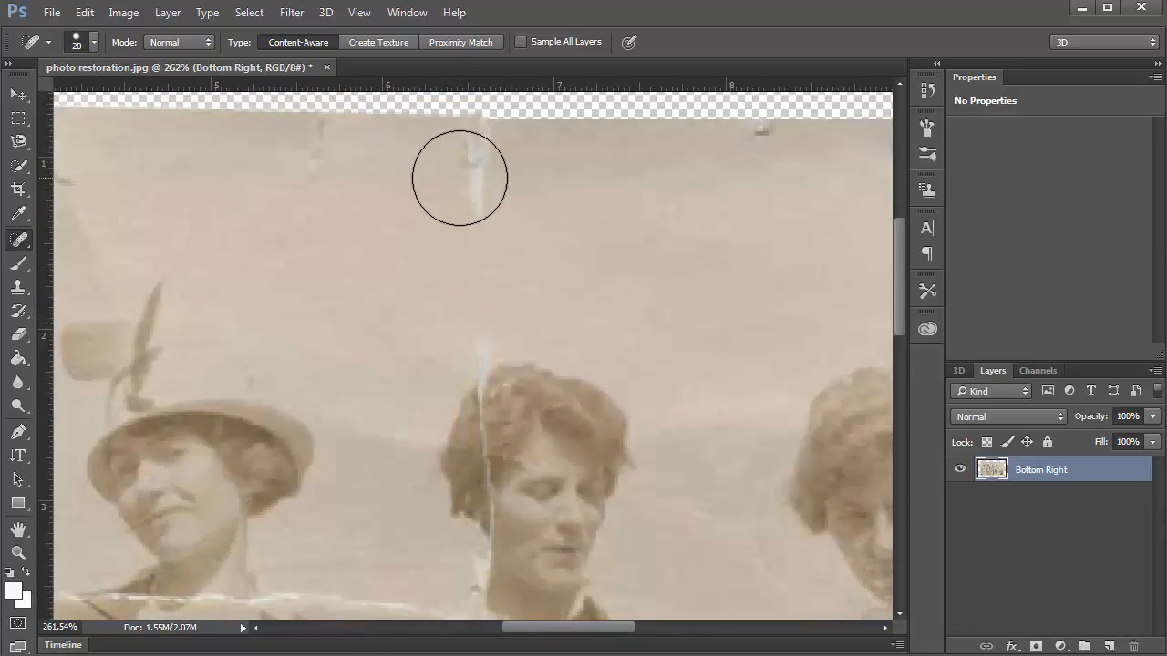
{"action": "key", "text": "bracketleft"}
{"action": "mouse_move", "coordinate": [474, 199]}
{"action": "left_mouse_down"}
{"action": "mouse_move", "coordinate": [464, 144]}
{"action": "mouse_move", "coordinate": [478, 150]}
{"action": "left_mouse_up"}
{"action": "left_click", "coordinate": [757, 141]}
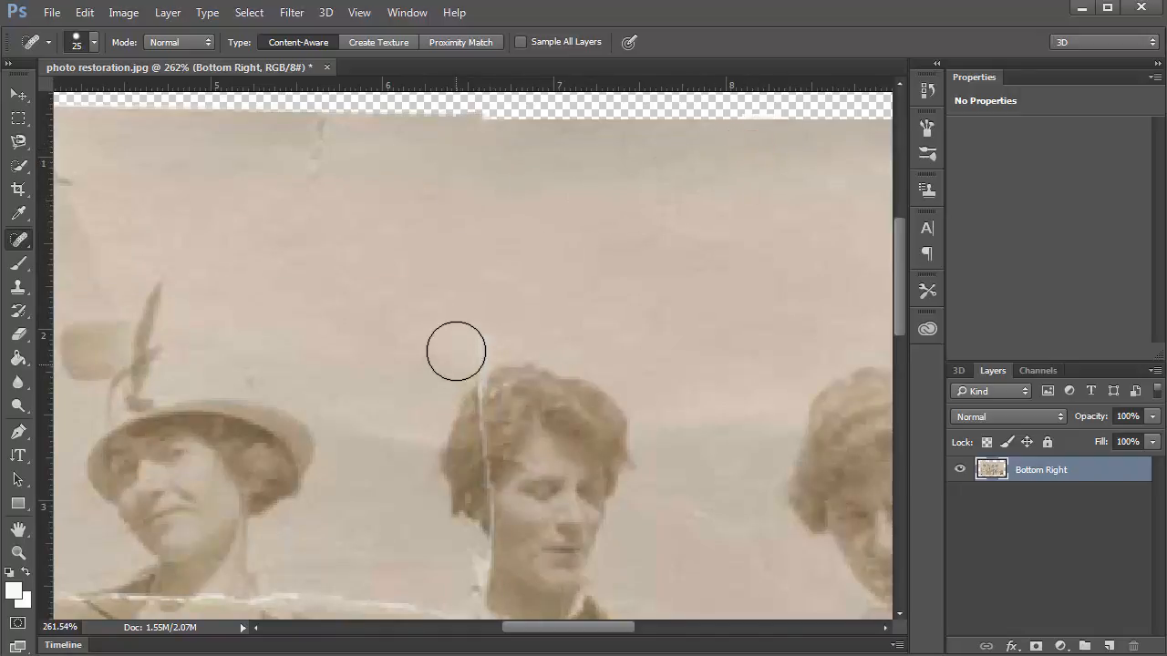
{"action": "left_click", "coordinate": [458, 347]}
{"action": "left_click_drag", "start_coordinate": [306, 185], "coordinate": [321, 130]}
With a finer brush, heal the crease through her hair, redoing one stroke as small spot touches.
{"action": "key", "text": "bracketleft"}
{"action": "left_click_drag", "start_coordinate": [494, 572], "coordinate": [481, 361]}
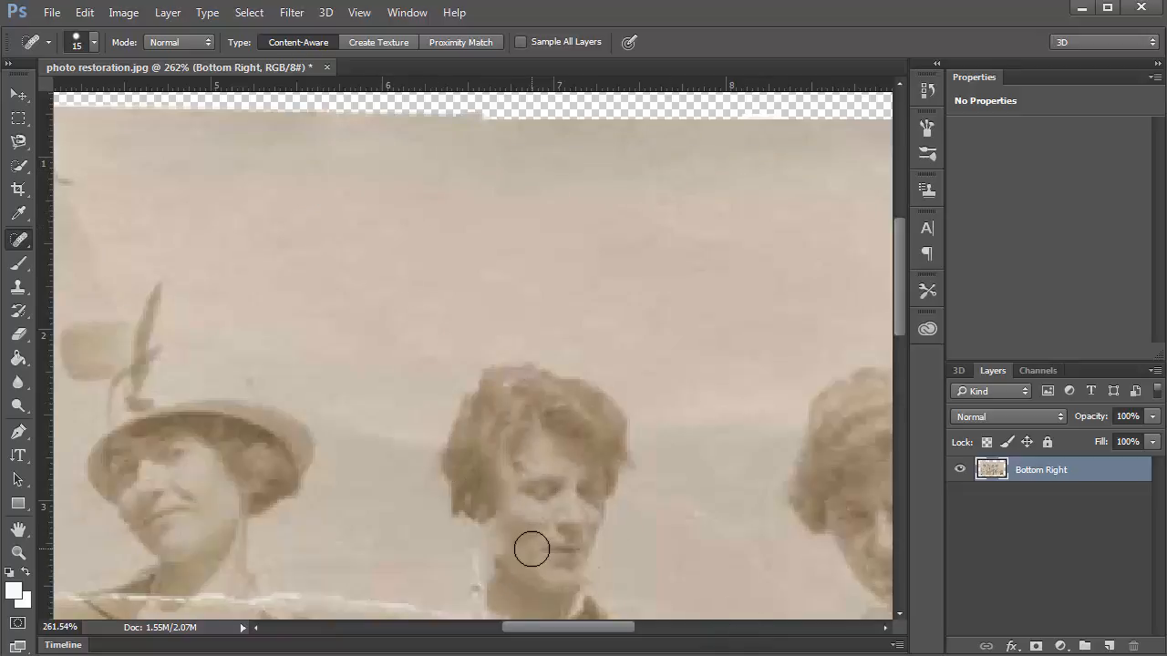
{"action": "left_click_drag", "start_coordinate": [484, 568], "coordinate": [480, 365]}
{"action": "key", "text": "ctrl+z"}
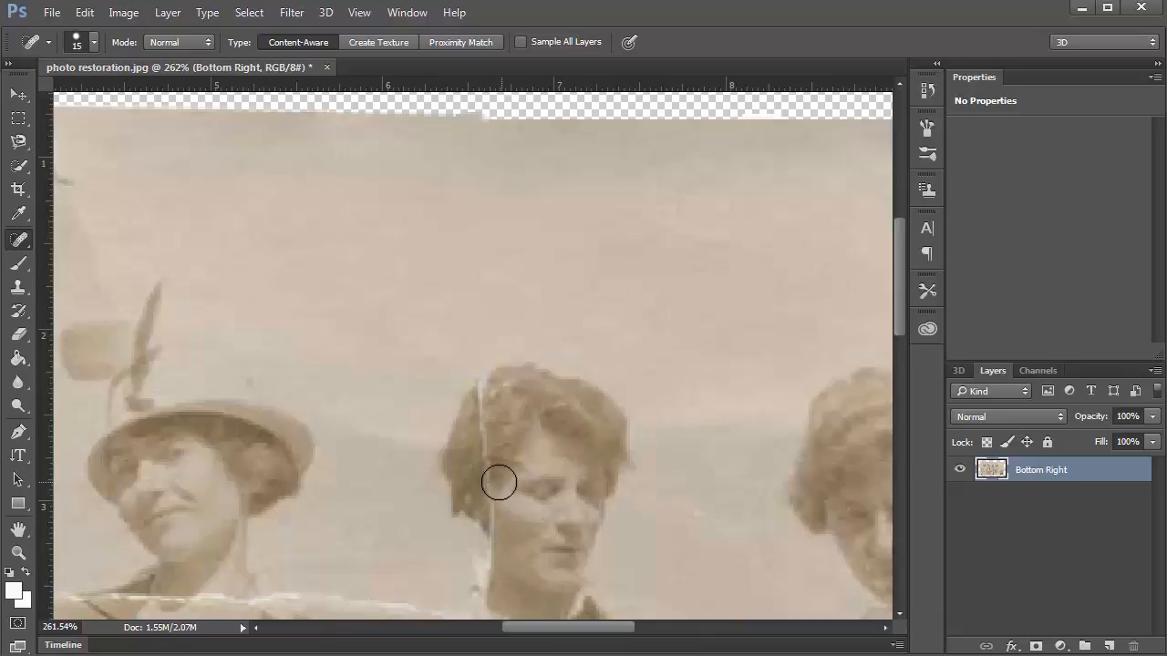
{"action": "left_click", "coordinate": [493, 475]}
{"action": "left_click", "coordinate": [487, 451]}
{"action": "left_click", "coordinate": [489, 404]}
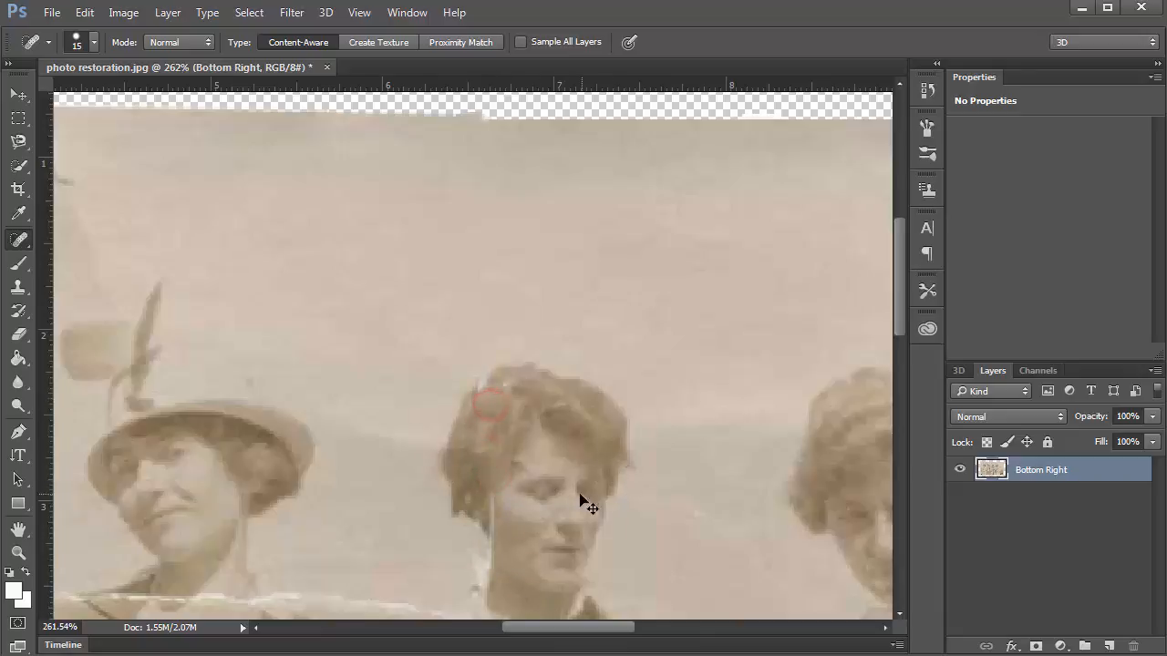
{"action": "left_click", "coordinate": [481, 400]}
{"action": "left_click", "coordinate": [488, 388]}
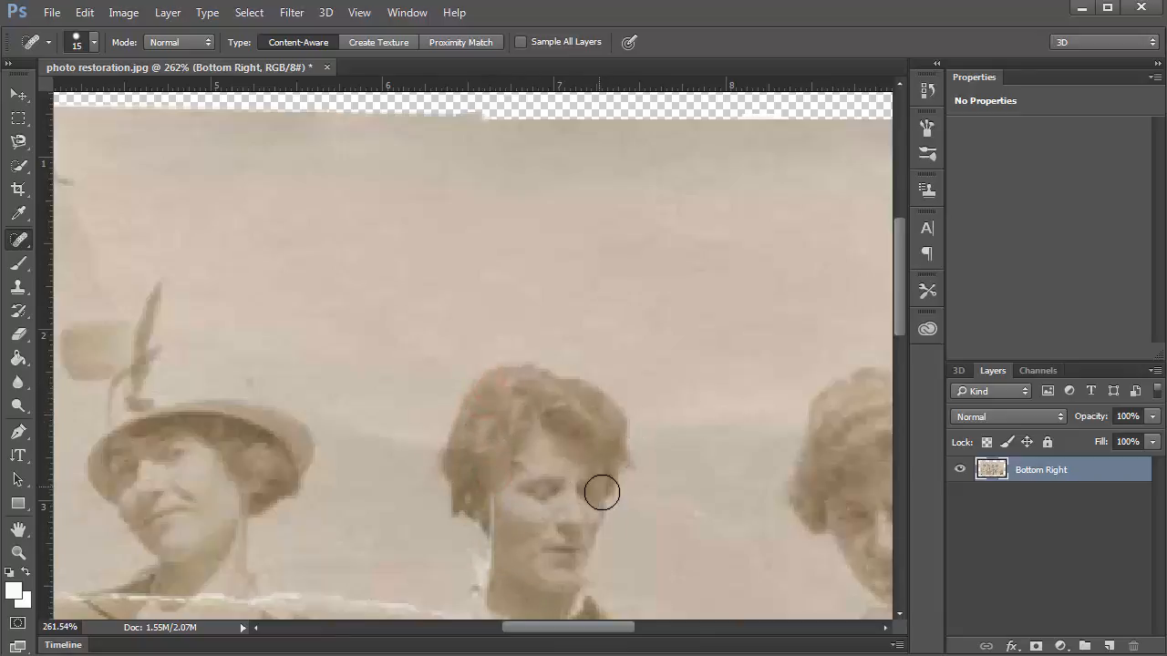
{"action": "left_click_drag", "start_coordinate": [607, 497], "coordinate": [401, 354]}
{"action": "left_click_drag", "start_coordinate": [581, 405], "coordinate": [228, 399]}
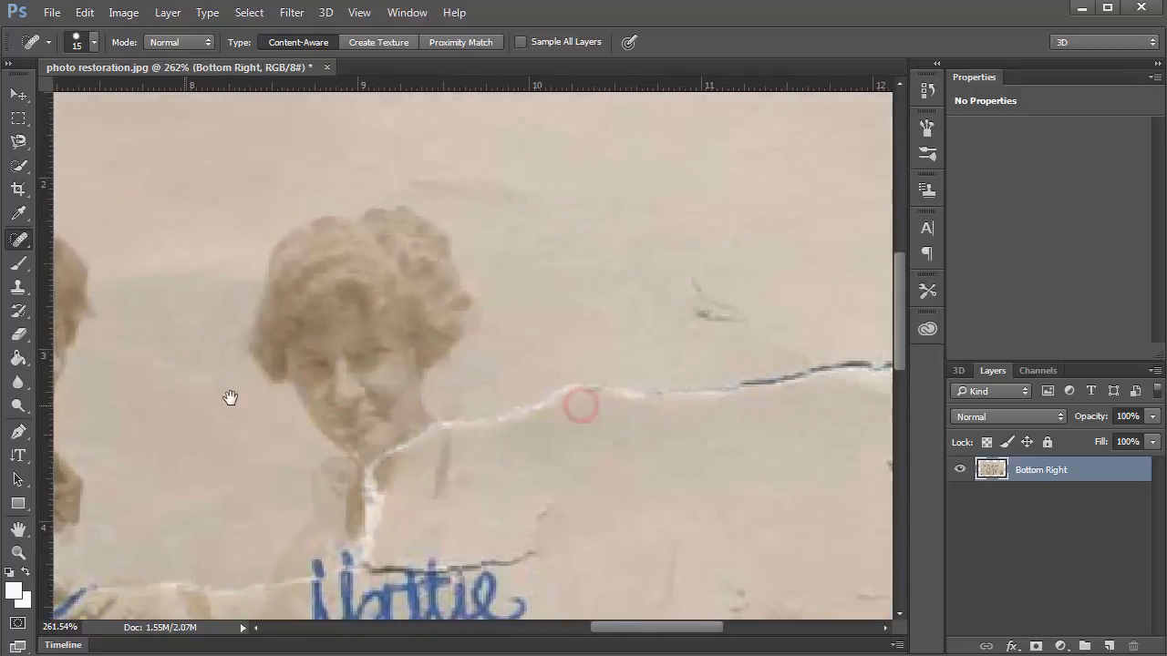
Heal the tear running right from the right-hand woman's chin and the nearby scratches.
{"action": "scroll", "coordinate": [391, 432], "scroll_direction": "down", "scroll_amount": 3}
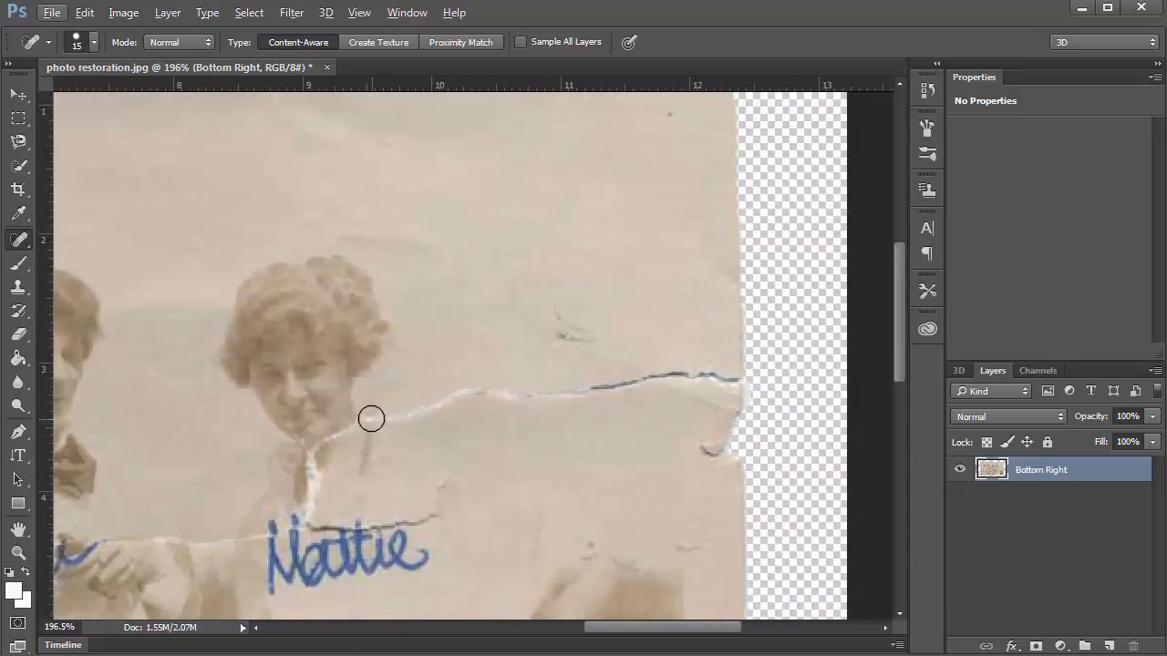
{"action": "mouse_move", "coordinate": [371, 418]}
{"action": "left_mouse_down"}
{"action": "mouse_move", "coordinate": [464, 393]}
{"action": "mouse_move", "coordinate": [740, 379]}
{"action": "left_mouse_up"}
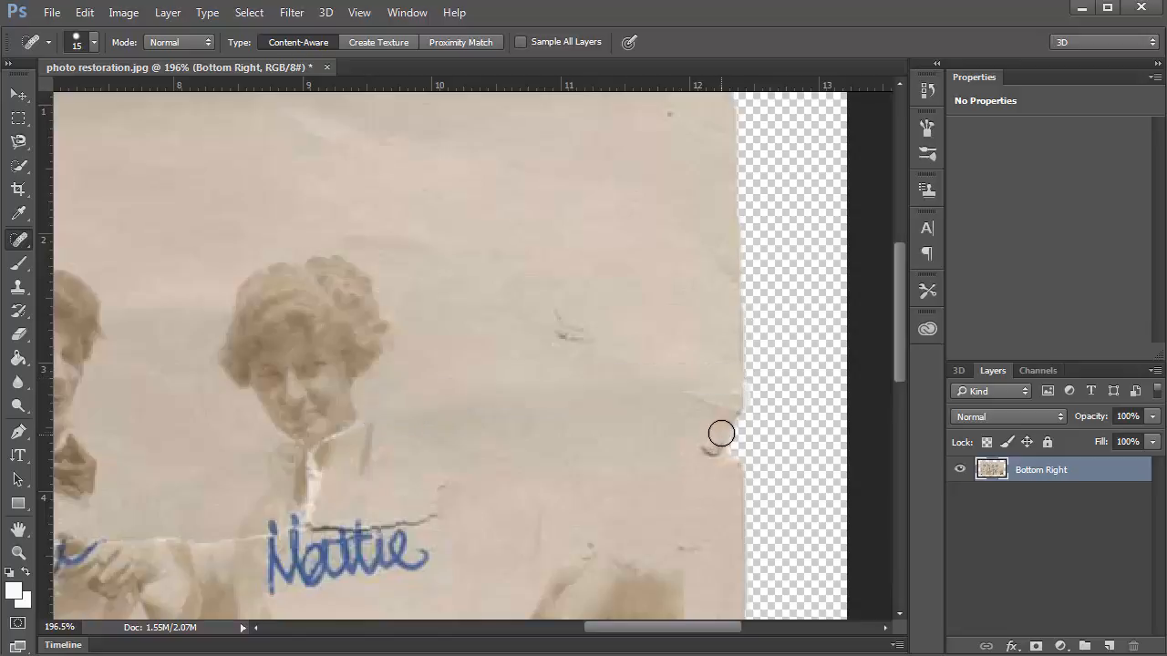
{"action": "mouse_move", "coordinate": [721, 434]}
{"action": "left_mouse_down"}
{"action": "mouse_move", "coordinate": [720, 412]}
{"action": "mouse_move", "coordinate": [716, 476]}
{"action": "left_mouse_up"}
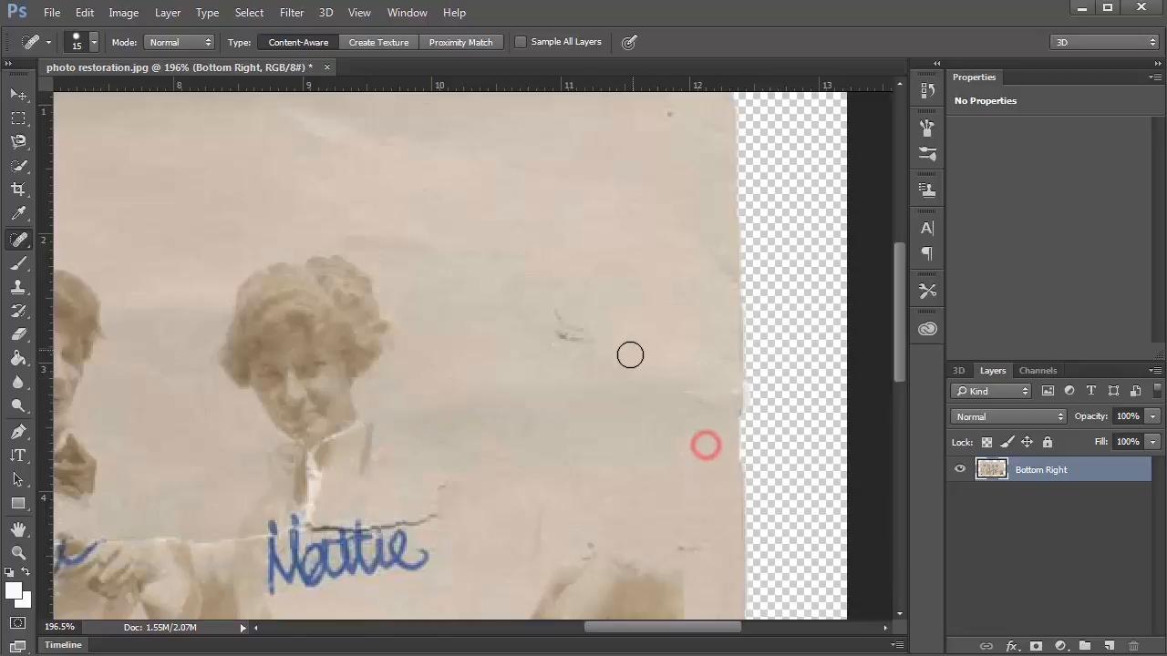
{"action": "left_click", "coordinate": [630, 354]}
{"action": "left_click", "coordinate": [564, 333]}
{"action": "left_click", "coordinate": [583, 336]}
{"action": "left_click_drag", "start_coordinate": [680, 538], "coordinate": [739, 541]}
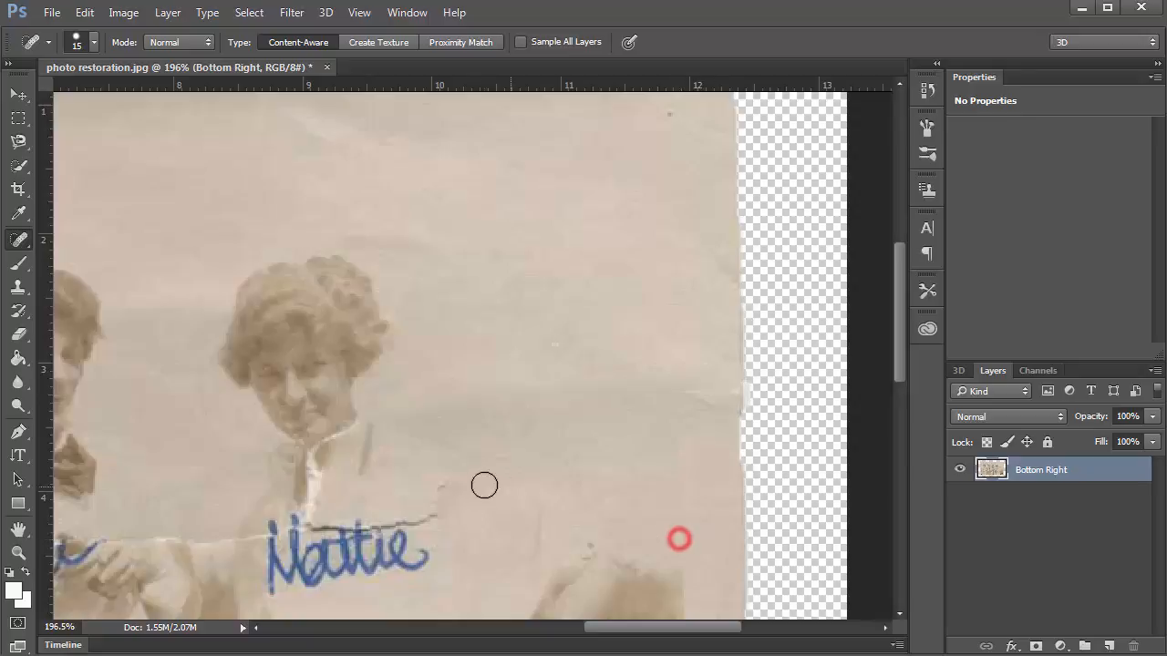
Heal the vertical crease down the third woman's skirt and the spots on the bottom edge.
{"action": "left_click_drag", "start_coordinate": [495, 471], "coordinate": [681, 350]}
{"action": "left_click_drag", "start_coordinate": [596, 406], "coordinate": [1046, 301]}
{"action": "left_click_drag", "start_coordinate": [265, 471], "coordinate": [351, 328]}
{"action": "left_click_drag", "start_coordinate": [720, 497], "coordinate": [696, 460]}
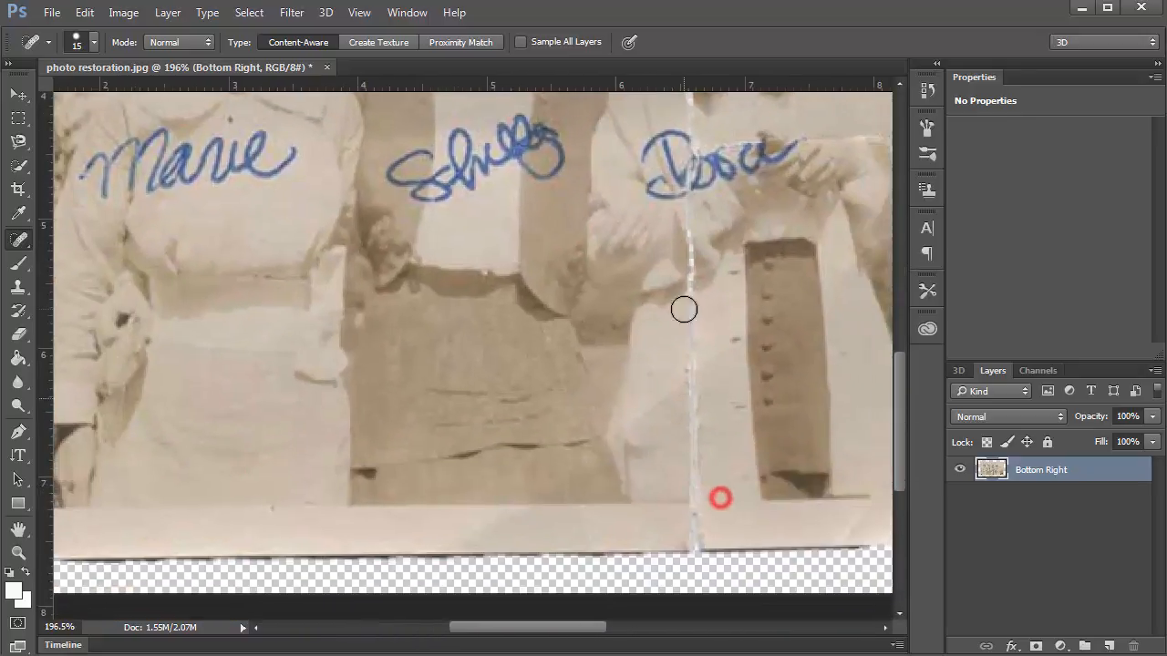
{"action": "left_click_drag", "start_coordinate": [688, 305], "coordinate": [703, 542]}
{"action": "left_click", "coordinate": [703, 549]}
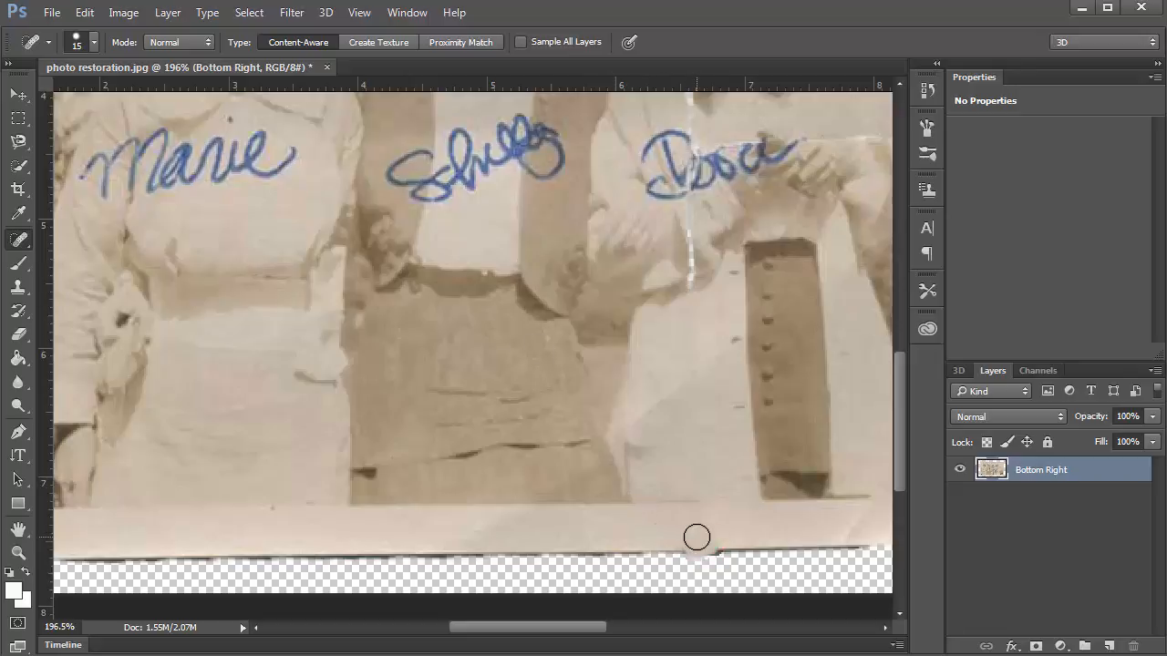
{"action": "left_click", "coordinate": [702, 539]}
{"action": "left_click_drag", "start_coordinate": [459, 358], "coordinate": [419, 494]}
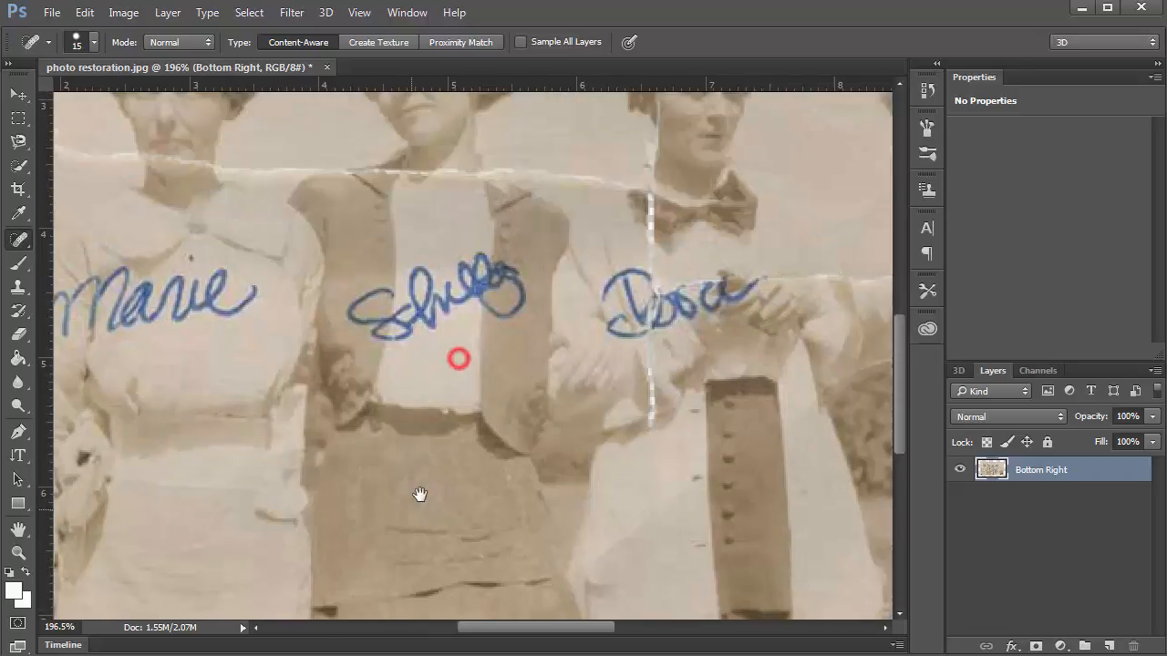
{"action": "left_click_drag", "start_coordinate": [393, 274], "coordinate": [512, 485]}
{"action": "mouse_move", "coordinate": [684, 514]}
{"action": "left_mouse_down"}
{"action": "mouse_move", "coordinate": [663, 506]}
{"action": "mouse_move", "coordinate": [798, 514]}
{"action": "left_mouse_up"}
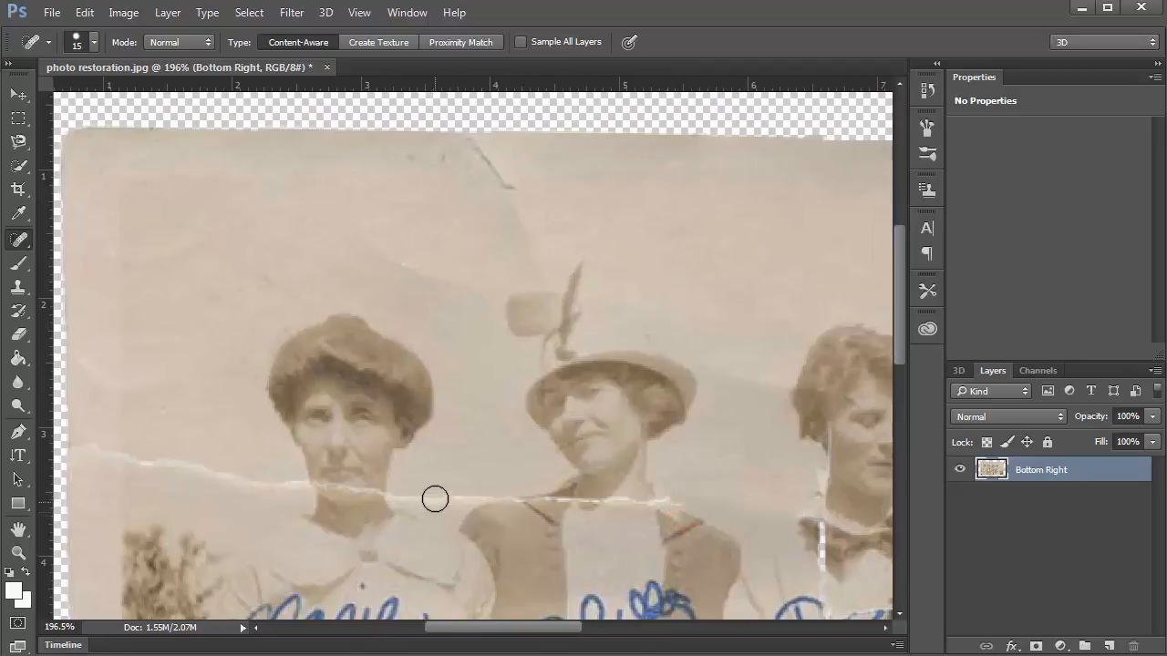
Heal the tear across the second woman's shoulders, the left side, and under the first woman's chin.
{"action": "left_click_drag", "start_coordinate": [485, 485], "coordinate": [387, 497]}
{"action": "left_click_drag", "start_coordinate": [298, 488], "coordinate": [87, 445]}
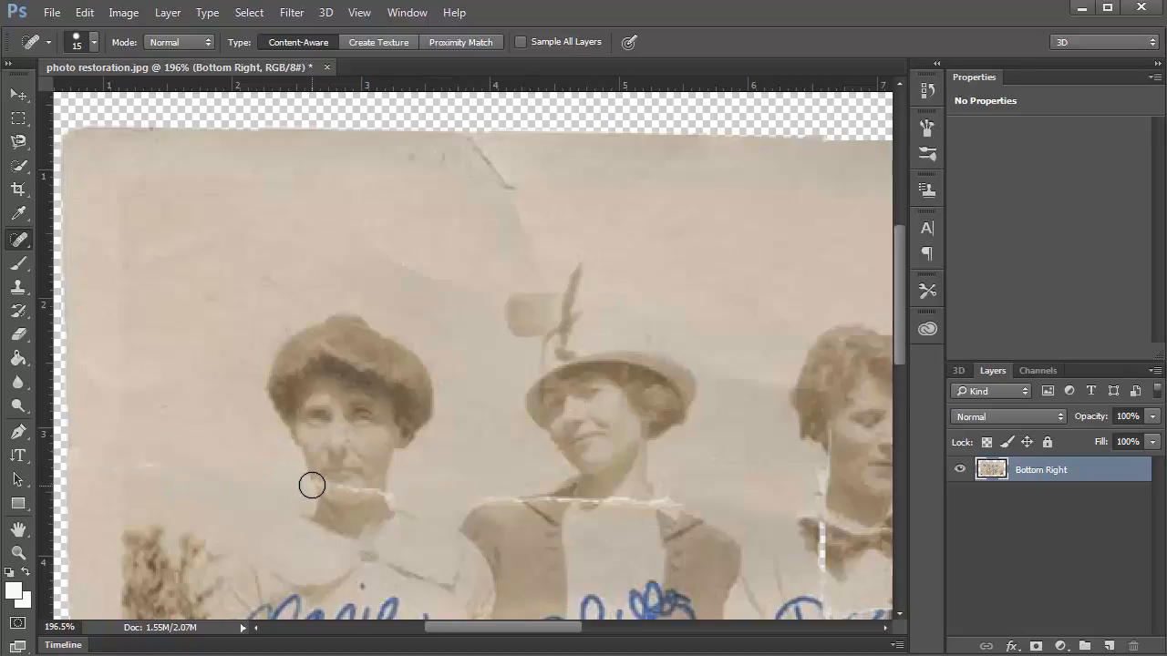
{"action": "scroll", "coordinate": [322, 483], "scroll_direction": "up", "scroll_amount": 3, "text": "alt"}
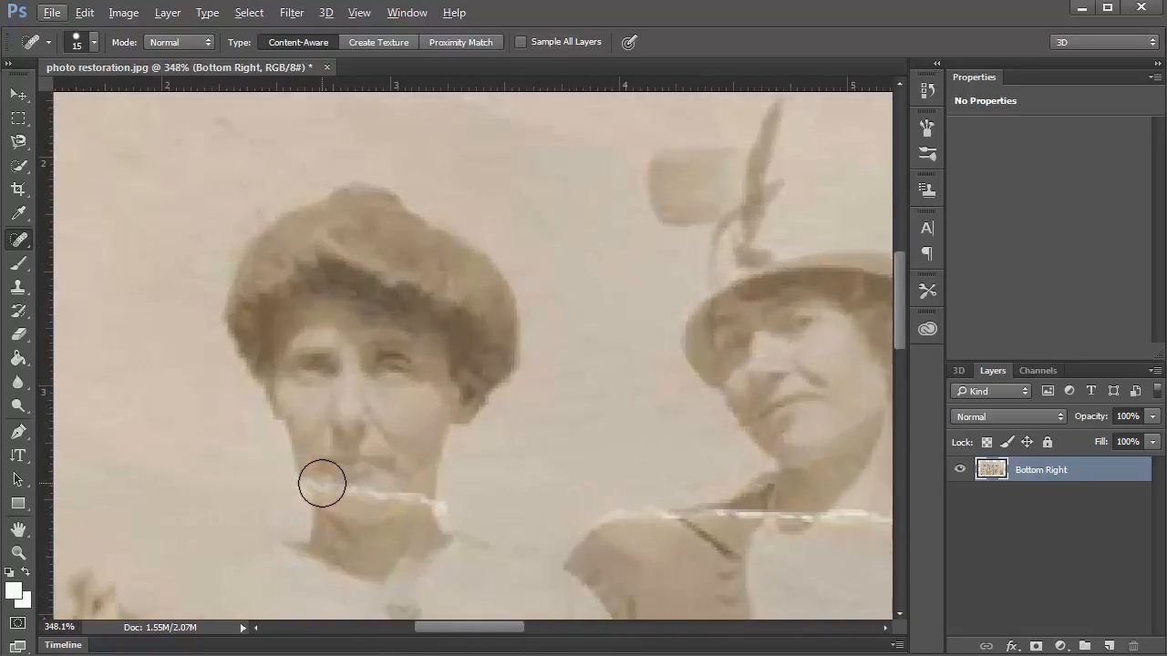
{"action": "left_click_drag", "start_coordinate": [321, 483], "coordinate": [442, 506]}
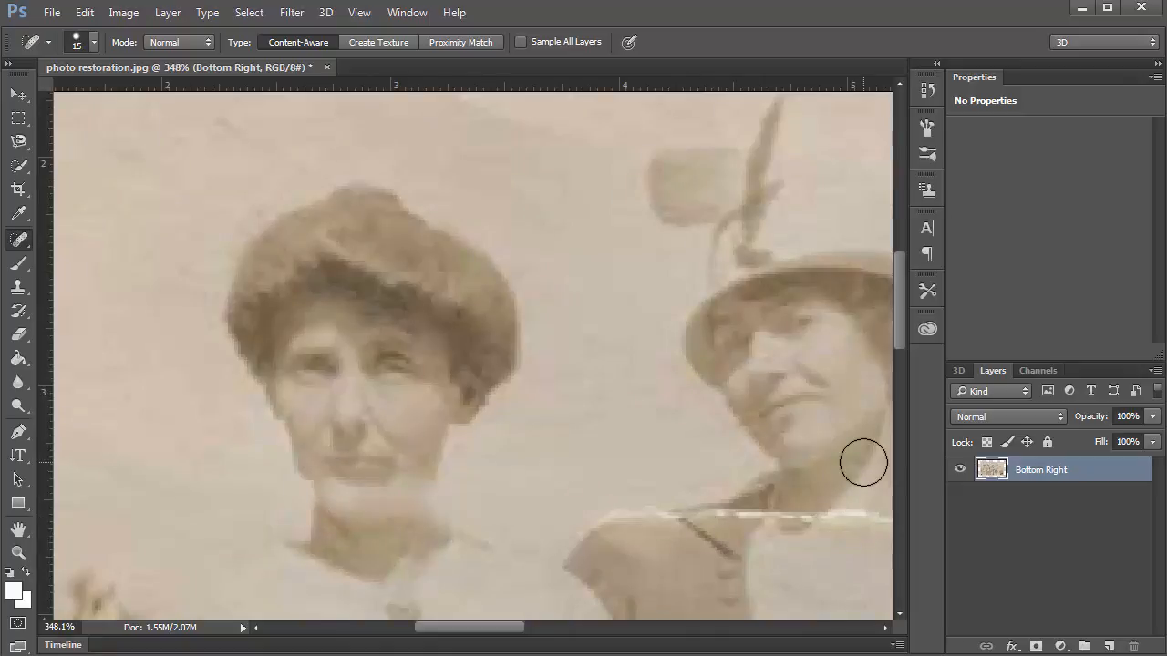
{"action": "key", "text": "ctrl+z"}
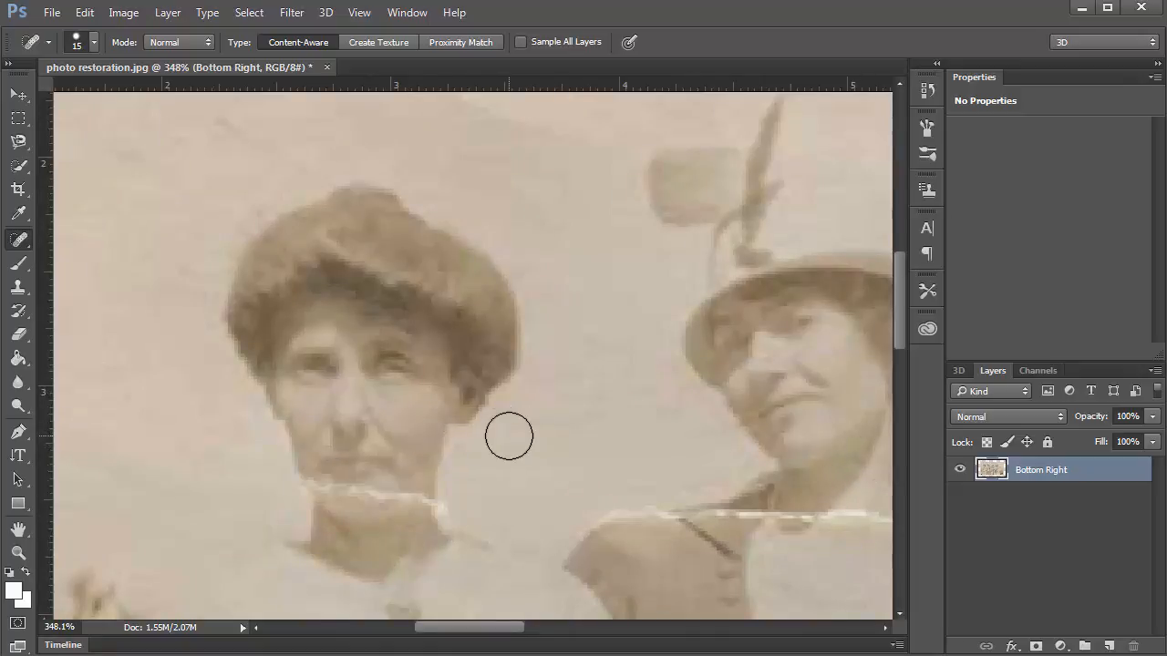
{"action": "key", "text": "bracketleft"}
{"action": "key", "text": "bracketleft"}
{"action": "key", "text": "bracketleft"}
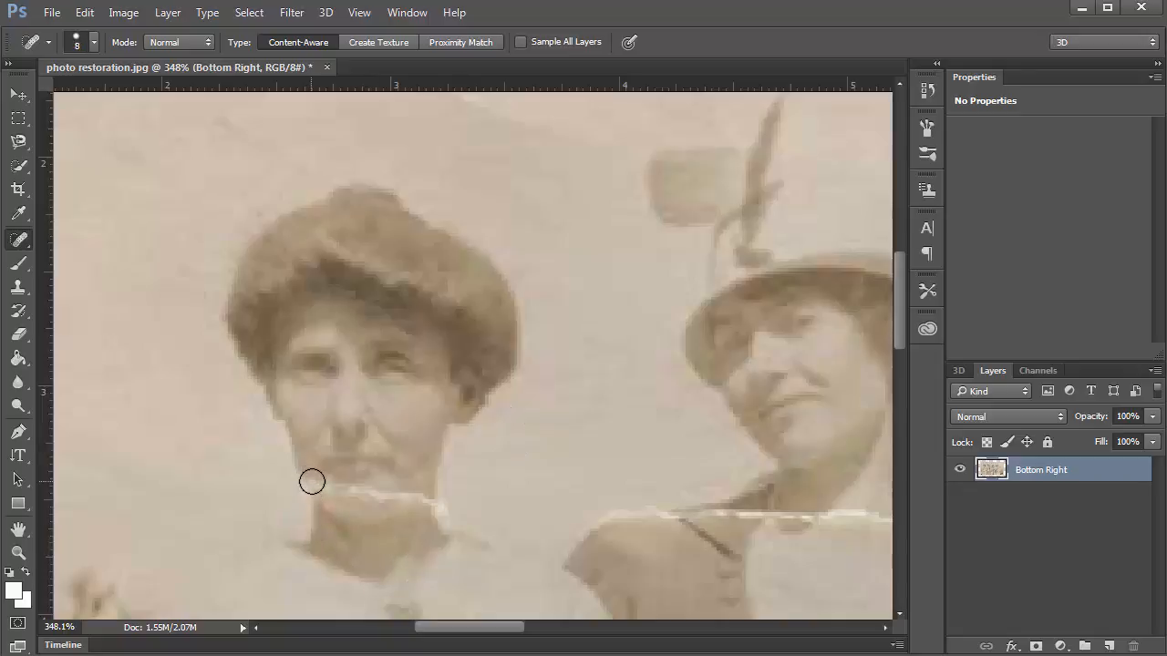
{"action": "left_click_drag", "start_coordinate": [312, 481], "coordinate": [391, 488]}
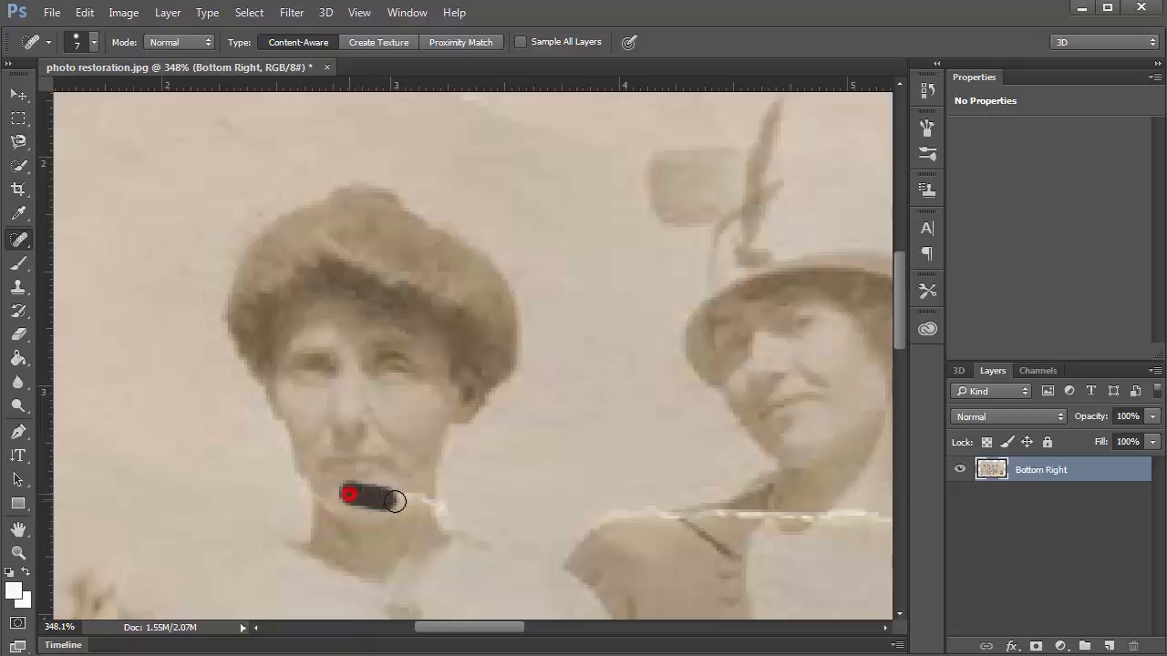
{"action": "left_click", "coordinate": [383, 495]}
{"action": "left_click", "coordinate": [346, 495]}
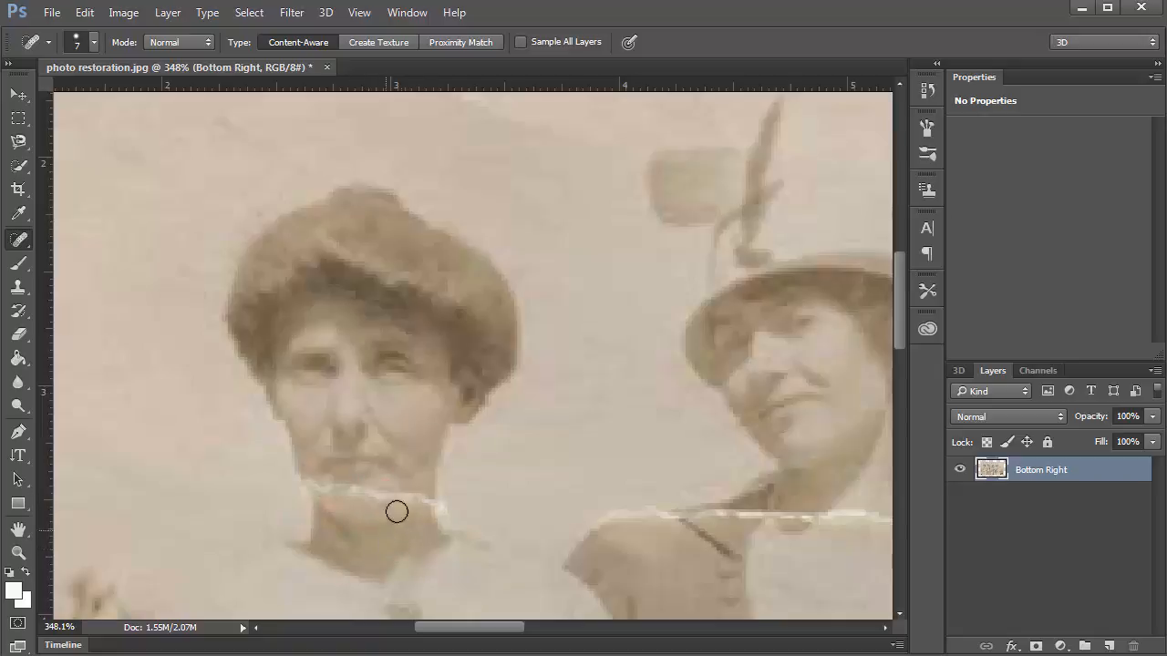
{"action": "scroll", "coordinate": [424, 364], "scroll_direction": "down", "scroll_amount": 5, "text": "alt"}
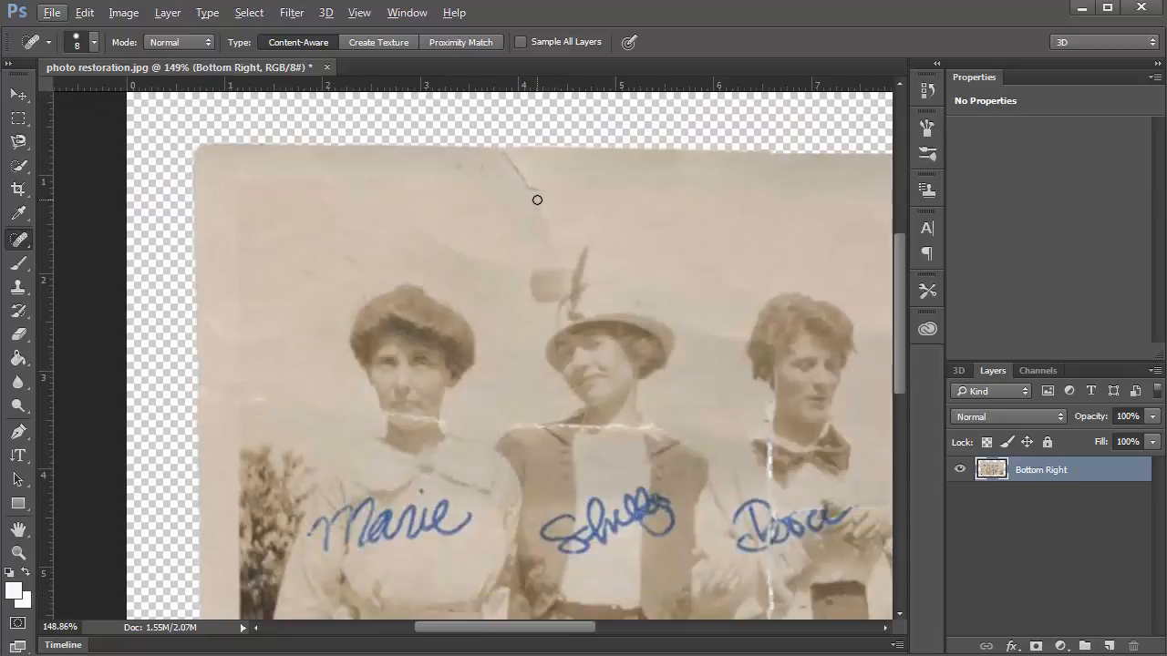
Enlarge the healing brush and heal the crack marks, including one near the bottom-right corner.
{"action": "key", "text": "bracketright"}
{"action": "left_click_drag", "start_coordinate": [544, 222], "coordinate": [502, 159]}
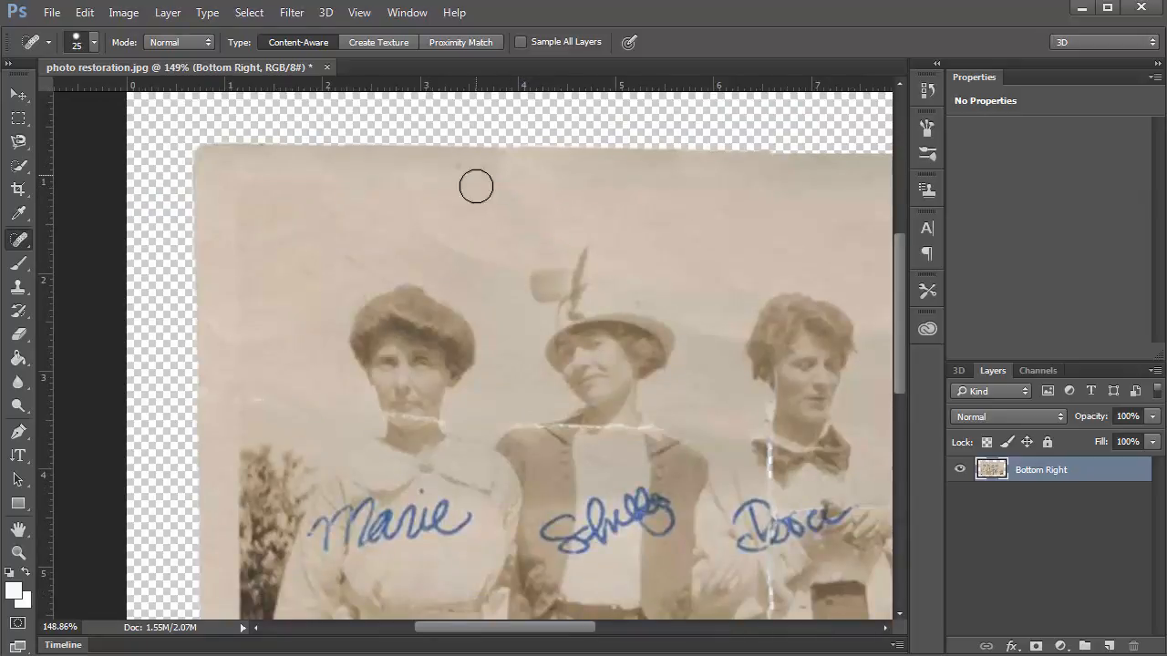
{"action": "left_click", "coordinate": [516, 176]}
{"action": "left_click", "coordinate": [486, 258]}
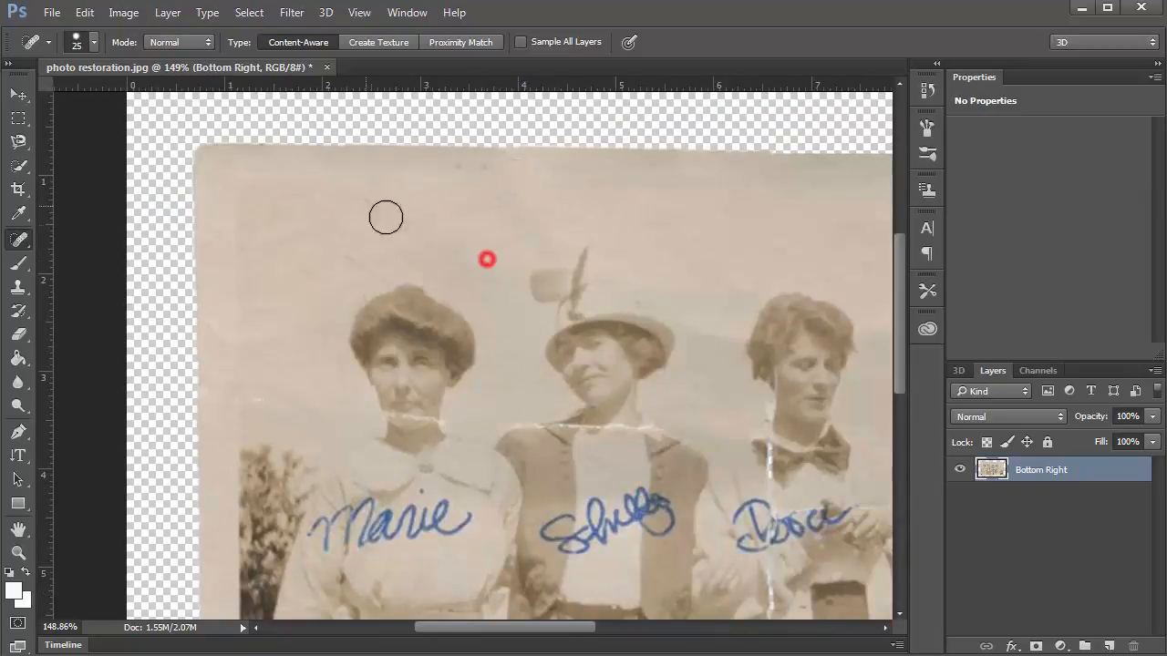
{"action": "left_click", "coordinate": [283, 392]}
{"action": "mouse_move", "coordinate": [578, 425]}
{"action": "left_mouse_down"}
{"action": "mouse_move", "coordinate": [364, 253]}
{"action": "mouse_move", "coordinate": [323, 169]}
{"action": "left_mouse_up"}
{"action": "mouse_move", "coordinate": [489, 369]}
{"action": "left_mouse_down"}
{"action": "mouse_move", "coordinate": [380, 427]}
{"action": "mouse_move", "coordinate": [293, 450]}
{"action": "left_mouse_up"}
{"action": "mouse_move", "coordinate": [652, 481]}
{"action": "left_mouse_down"}
{"action": "mouse_move", "coordinate": [615, 471]}
{"action": "mouse_move", "coordinate": [622, 481]}
{"action": "left_mouse_up"}
{"action": "left_click_drag", "start_coordinate": [619, 527], "coordinate": [643, 535]}
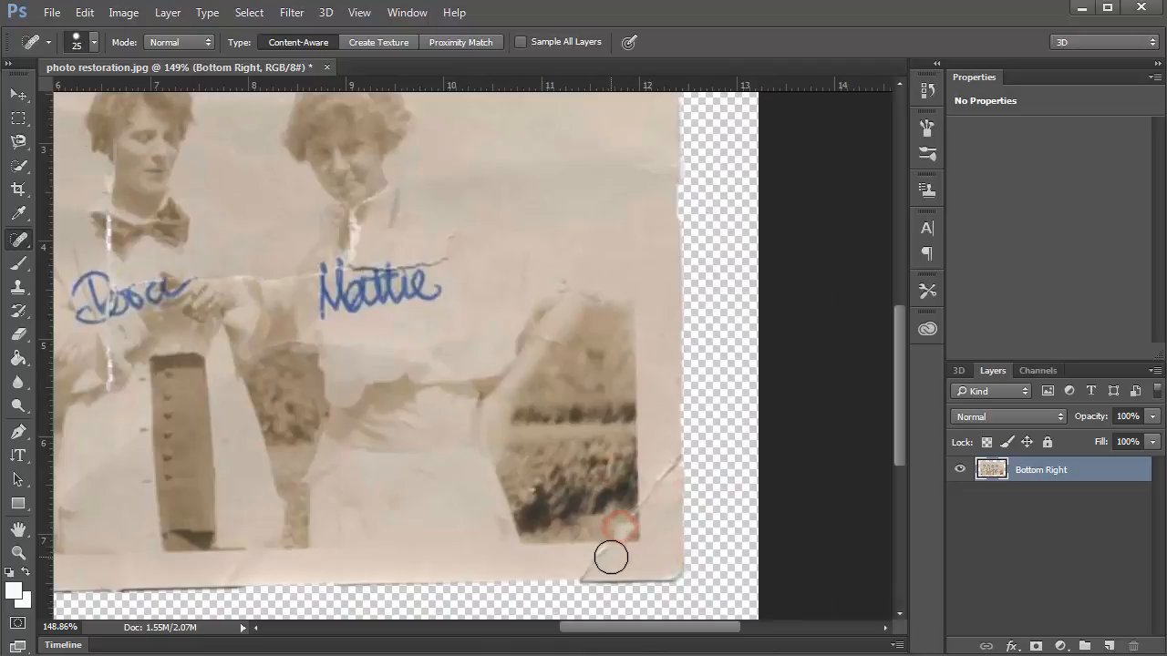
Pan and zoom in on the leftmost woman's torn chin.
{"action": "left_click_drag", "start_coordinate": [487, 287], "coordinate": [629, 446]}
{"action": "left_click_drag", "start_coordinate": [501, 354], "coordinate": [592, 355]}
{"action": "scroll", "coordinate": [526, 411], "scroll_direction": "up", "scroll_amount": 6}
{"action": "scroll", "coordinate": [565, 413], "scroll_direction": "up", "scroll_amount": 3}
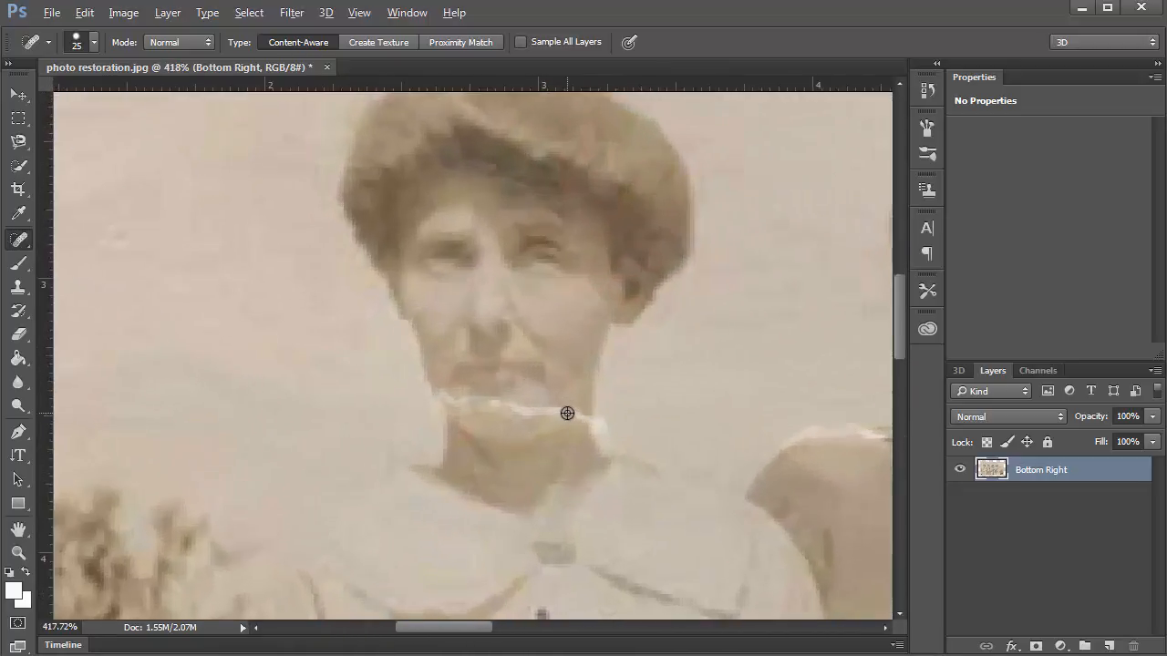
{"action": "key", "text": "s"}
{"action": "left_click", "coordinate": [22, 292]}
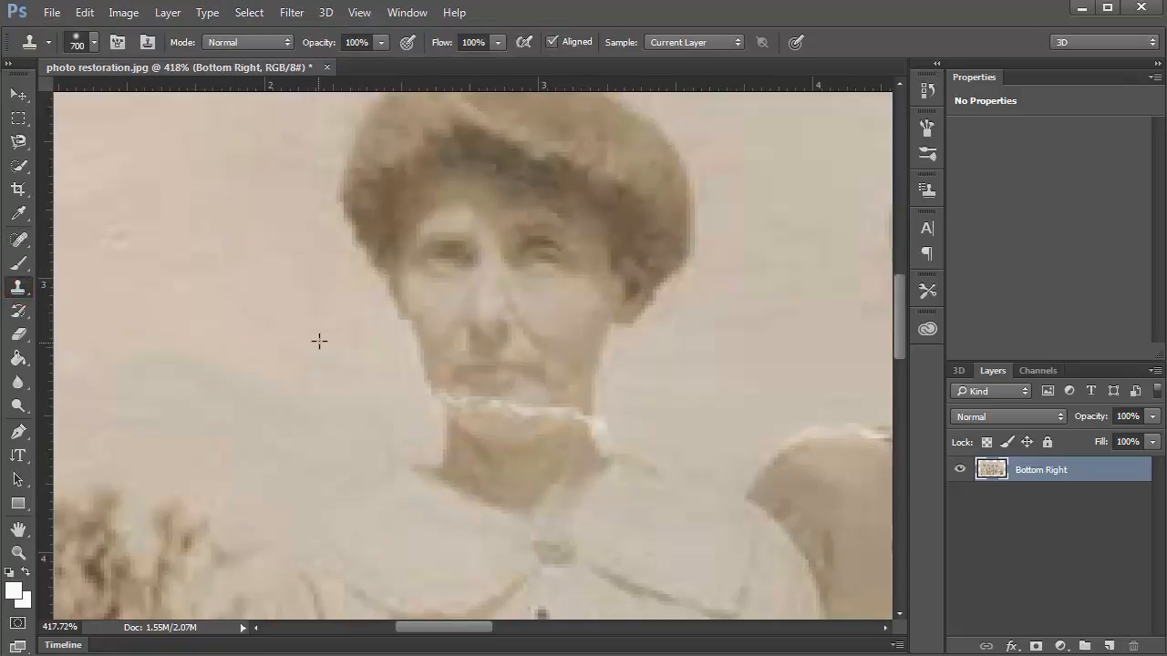
{"action": "key", "text": "j"}
{"action": "key", "text": "bracketleft"}
{"action": "key", "text": "bracketleft"}
{"action": "key", "text": "bracketleft"}
{"action": "key", "text": "bracketleft"}
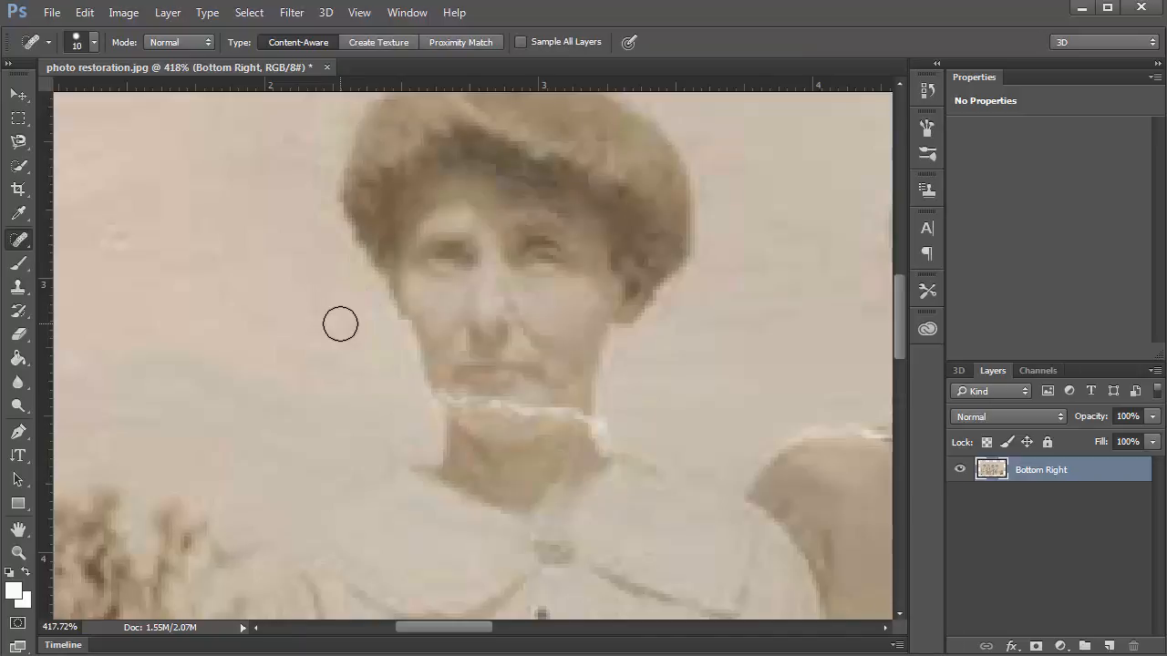
{"action": "key", "text": "bracketleft"}
{"action": "key", "text": "alt"}
{"action": "scroll", "coordinate": [563, 395], "scroll_direction": "up", "scroll_amount": 1}
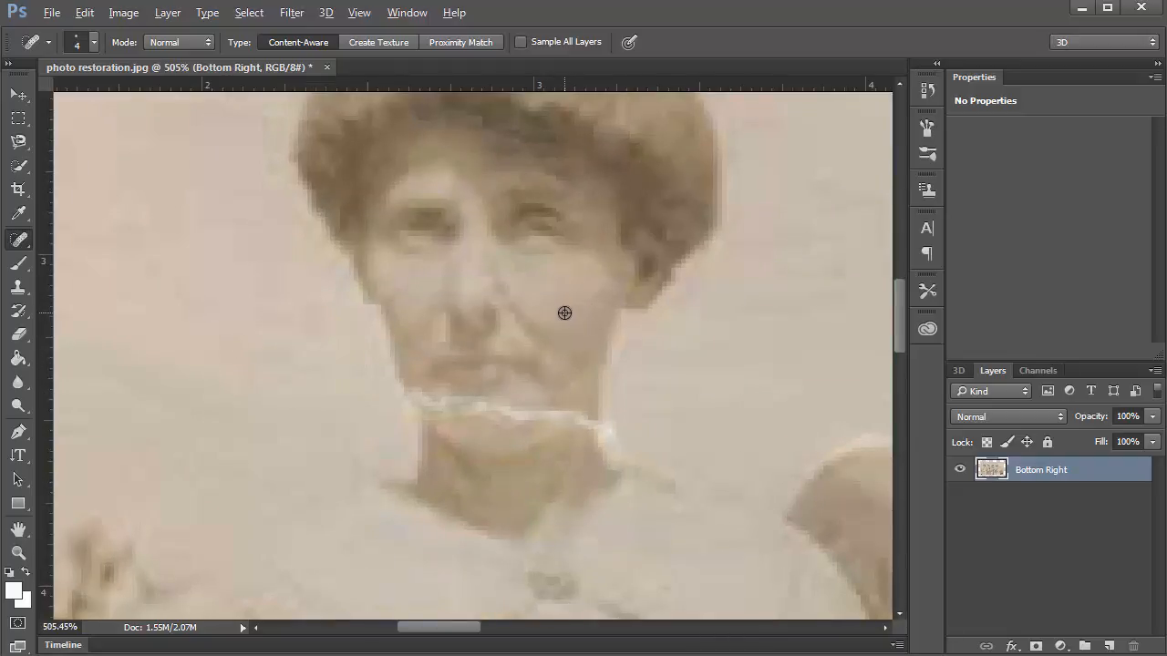
Dismiss the warning, switch to a 5 px Clone Stamp sampling the cheek, and clone over the collar tear.
{"action": "left_click", "coordinate": [563, 320], "text": "alt"}
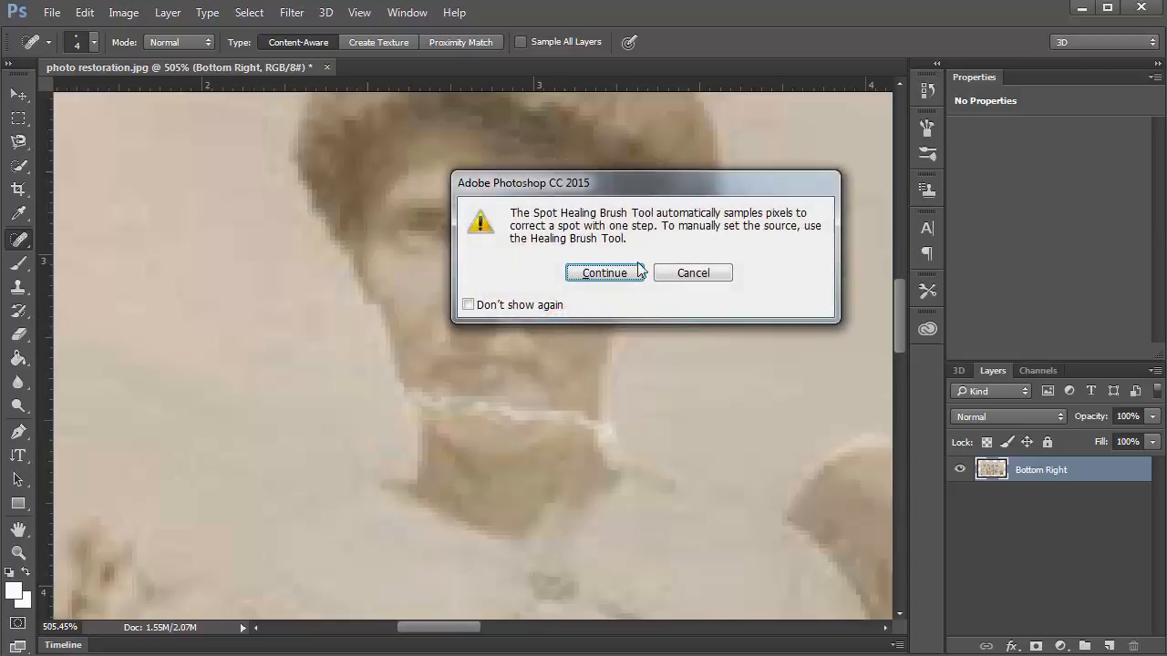
{"action": "left_click", "coordinate": [677, 273]}
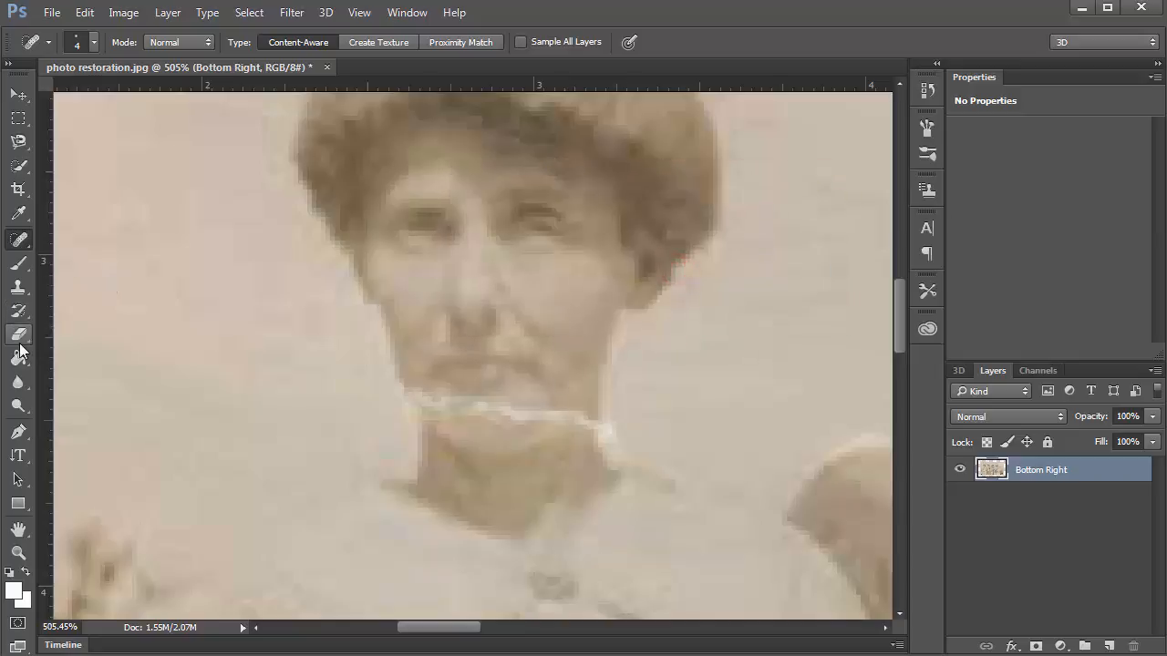
{"action": "left_click", "coordinate": [18, 286]}
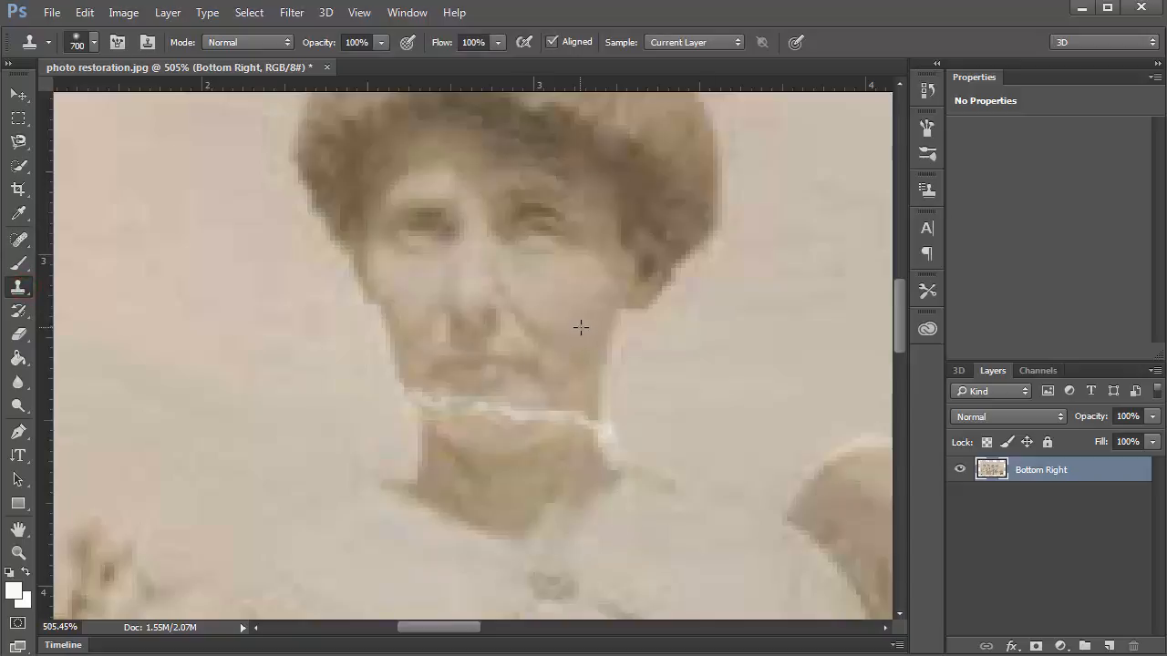
{"action": "key", "text": "bracketleft"}
{"action": "key", "text": "bracketleft"}
{"action": "key", "text": "bracketleft"}
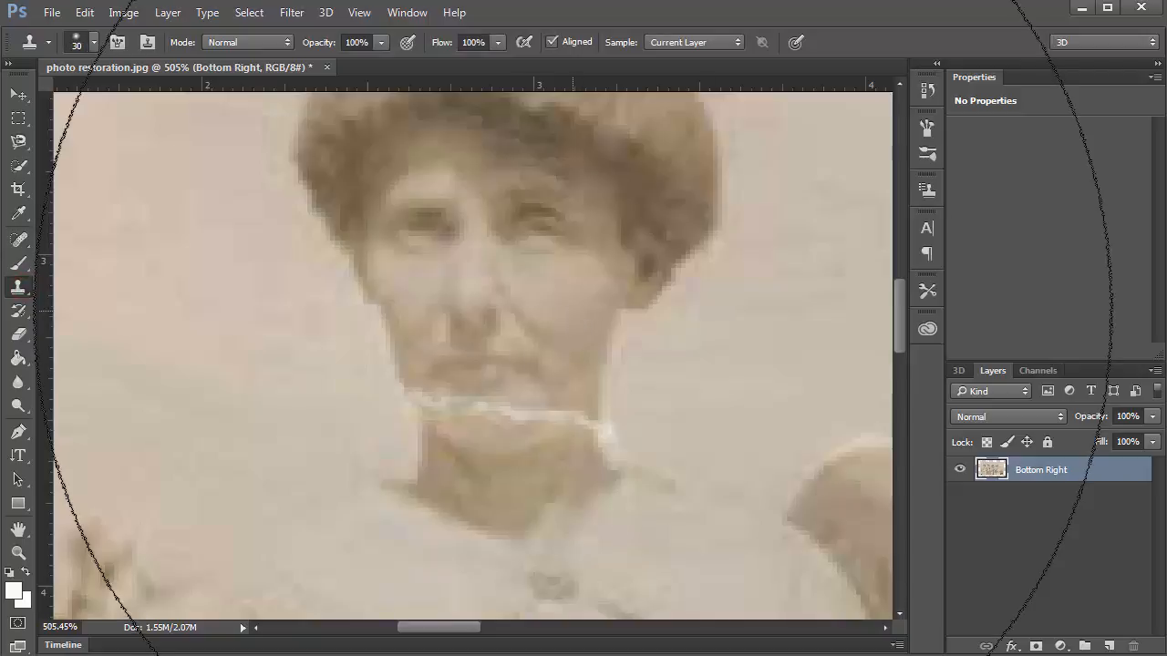
{"action": "key", "text": "bracketleft"}
{"action": "key", "text": "bracketleft"}
{"action": "key", "text": "bracketleft"}
{"action": "key", "text": "bracketleft"}
{"action": "key", "text": "bracketleft"}
{"action": "key", "text": "bracketleft"}
{"action": "key", "text": "bracketleft"}
{"action": "key", "text": "bracketleft"}
{"action": "key", "text": "bracketleft"}
{"action": "key", "text": "bracketleft"}
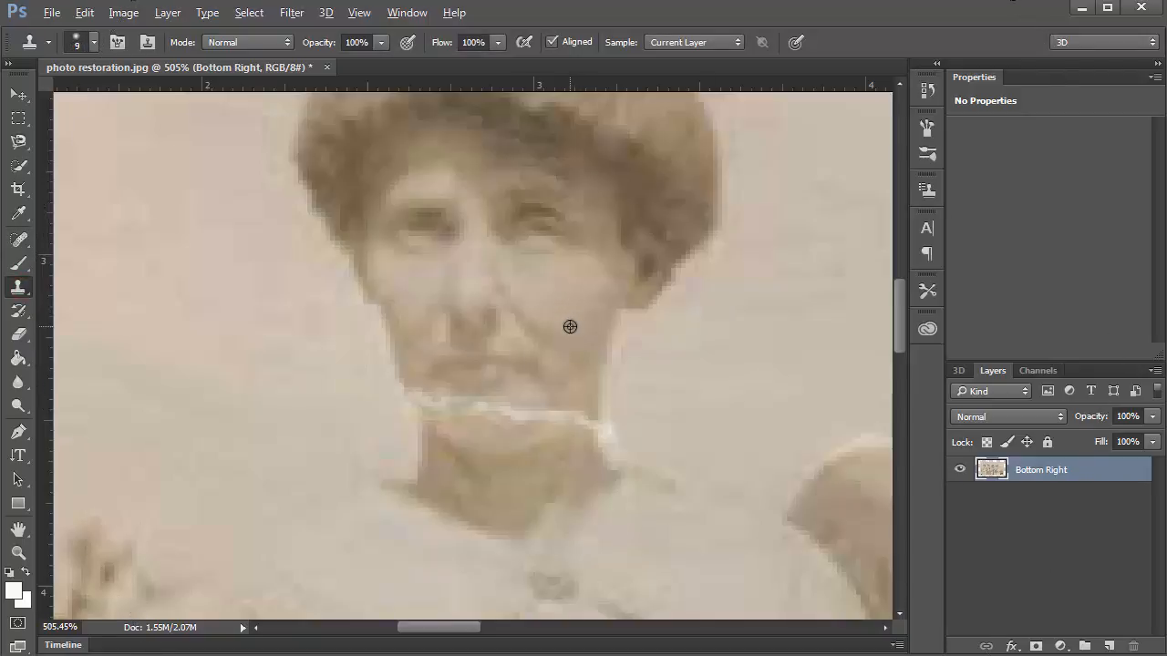
{"action": "left_click", "coordinate": [566, 315], "text": "alt"}
{"action": "key", "text": "bracketleft"}
{"action": "key", "text": "bracketleft"}
{"action": "key", "text": "bracketleft"}
{"action": "key", "text": "bracketleft"}
{"action": "left_click_drag", "start_coordinate": [542, 415], "coordinate": [529, 412]}
Resample cheek skin and stamp patches over the collar and chin tear.
{"action": "left_click", "coordinate": [581, 312], "text": "alt"}
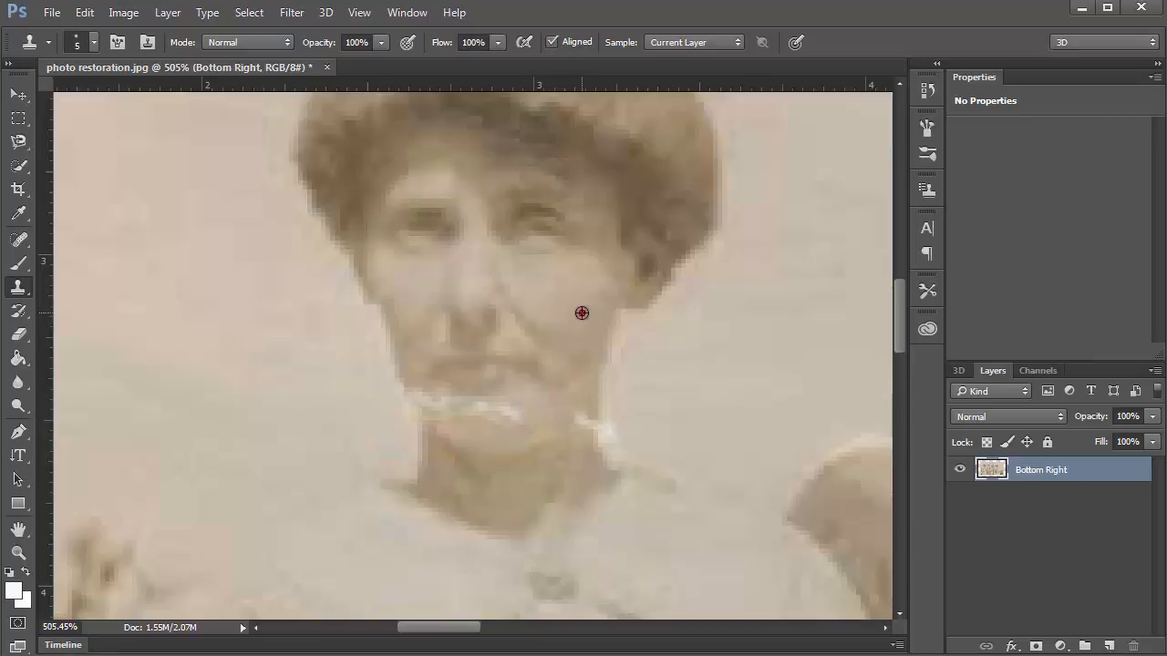
{"action": "left_click_drag", "start_coordinate": [519, 409], "coordinate": [470, 404]}
{"action": "left_click", "coordinate": [575, 310], "text": "alt"}
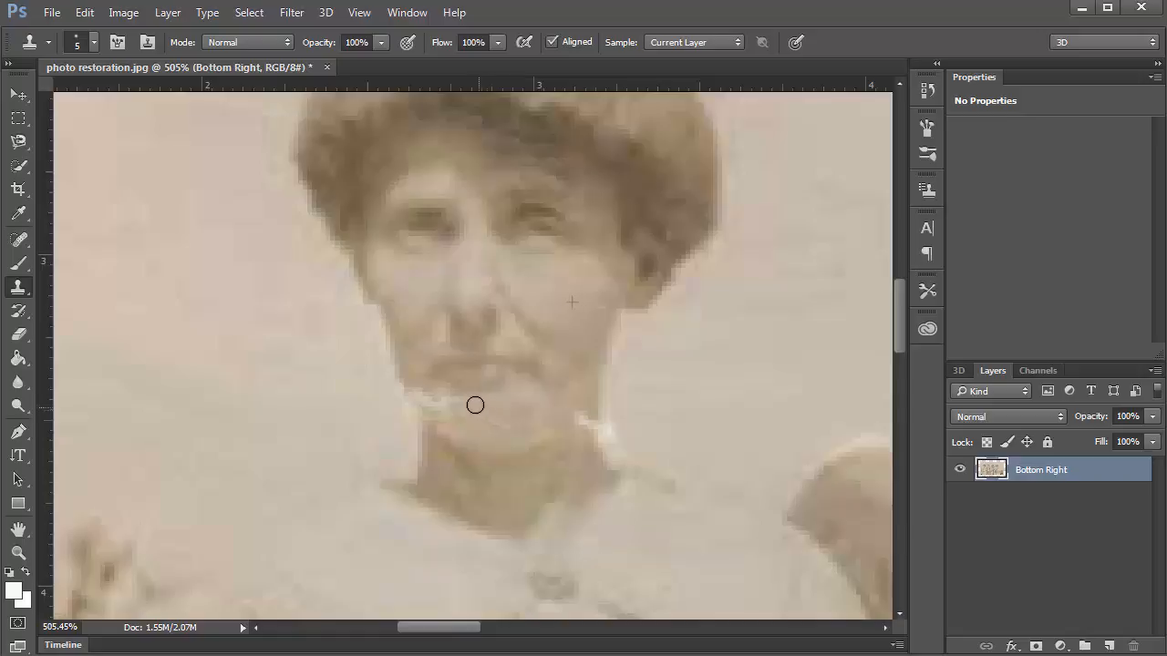
{"action": "left_click", "coordinate": [457, 401]}
{"action": "left_click", "coordinate": [434, 411]}
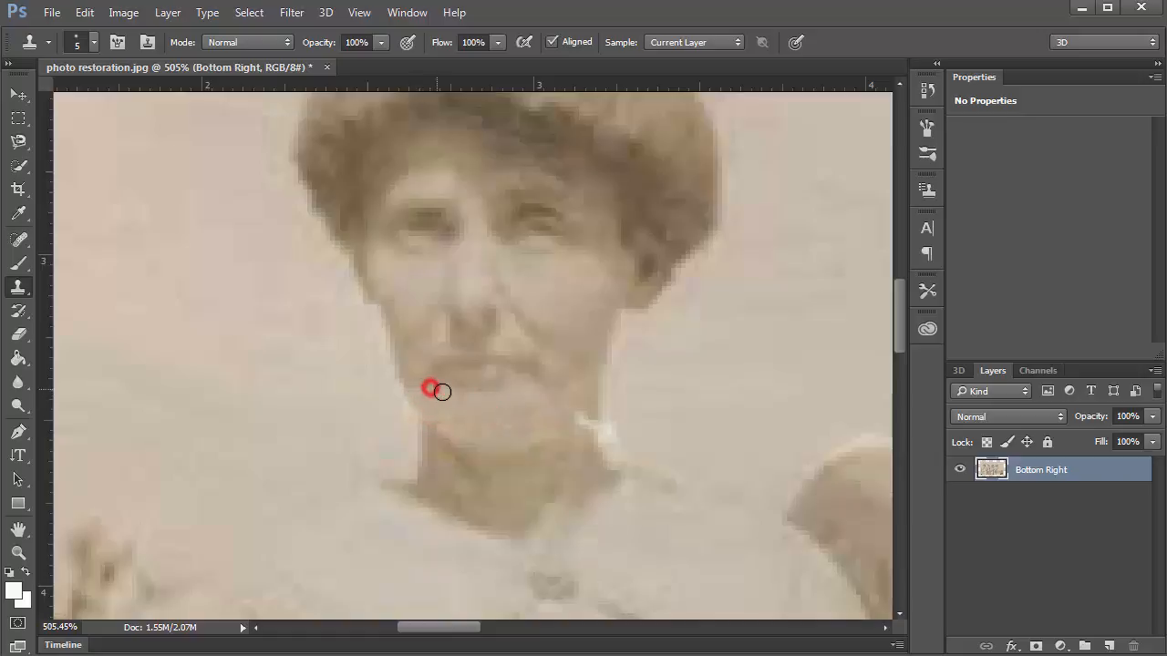
{"action": "left_click", "coordinate": [445, 393]}
Cover the white streak beside the neck from nearby sources and smooth the jaw edge.
{"action": "left_click", "coordinate": [587, 392], "text": "alt"}
{"action": "left_click", "coordinate": [581, 422]}
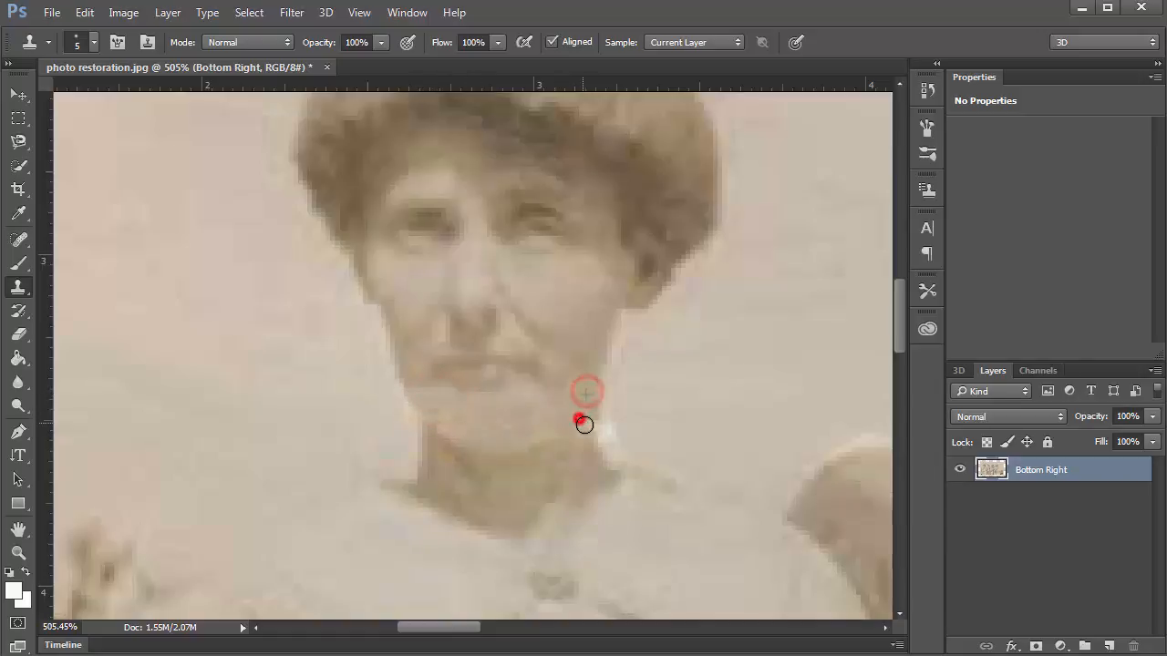
{"action": "left_click", "coordinate": [628, 401], "text": "alt"}
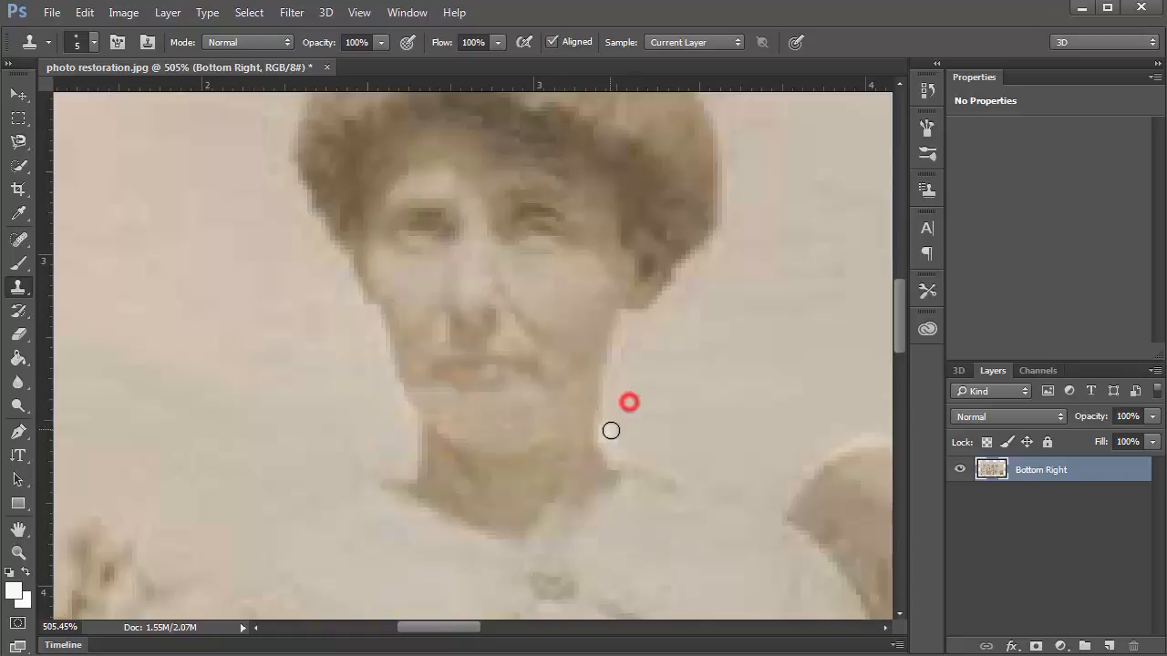
{"action": "left_click", "coordinate": [610, 429]}
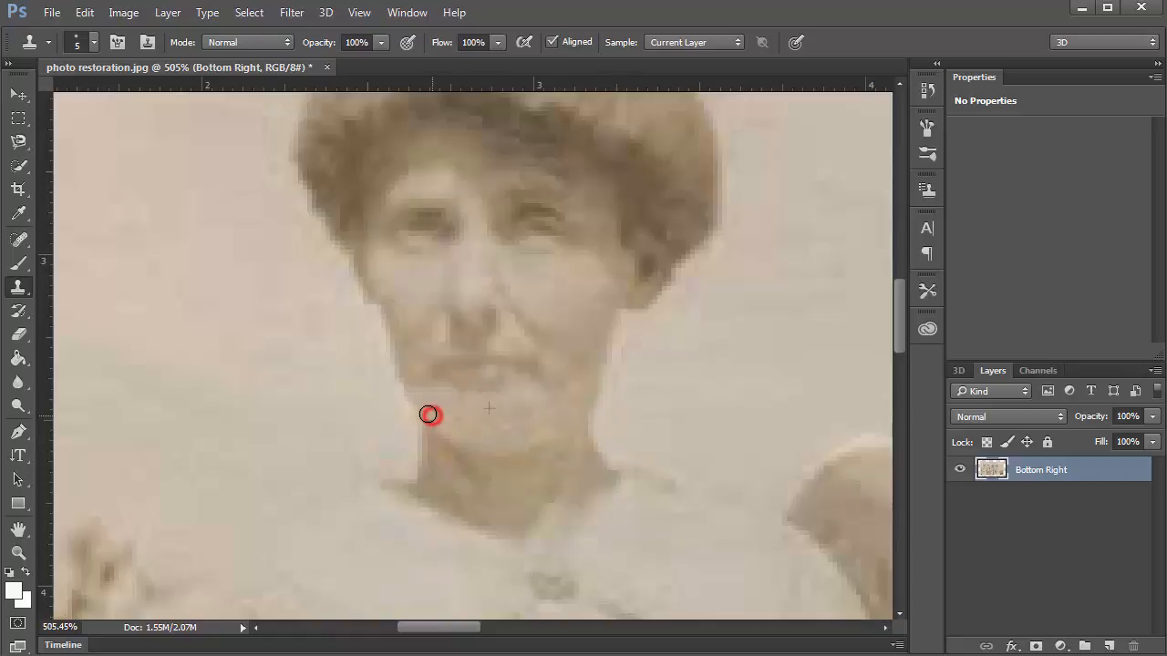
{"action": "left_click_drag", "start_coordinate": [427, 415], "coordinate": [427, 406]}
{"action": "left_click", "coordinate": [582, 384]}
{"action": "scroll", "coordinate": [504, 429], "scroll_direction": "down", "scroll_amount": 2}
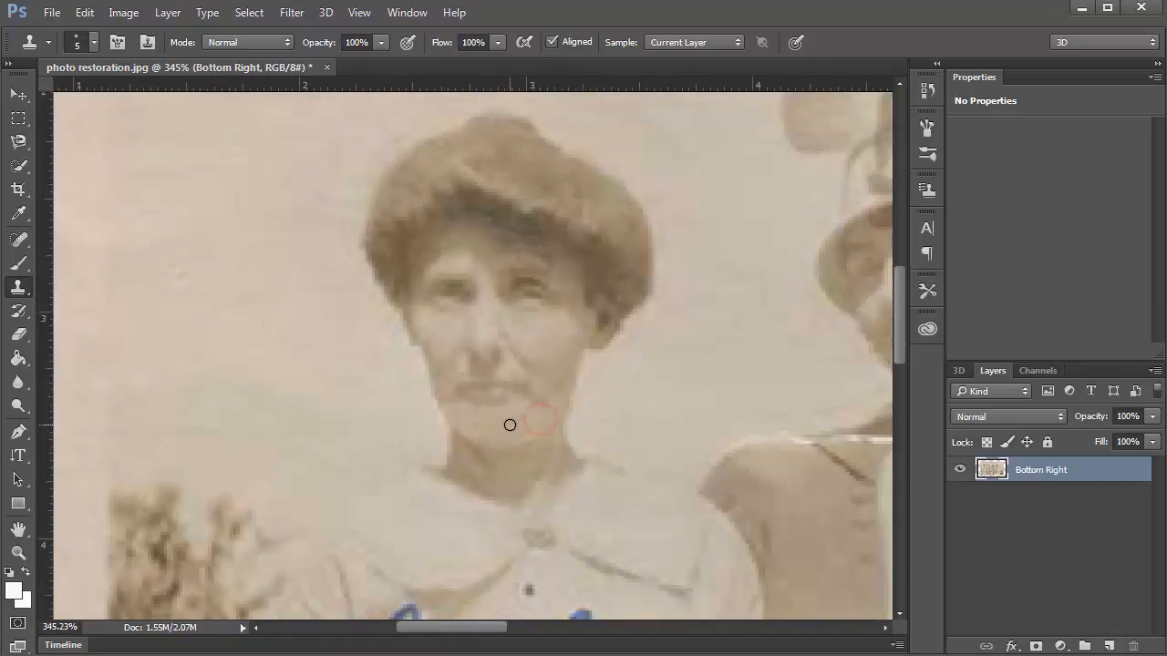
{"action": "left_click", "coordinate": [508, 431]}
Bring the second woman's collar into view and clone dress texture over the crack's left end.
{"action": "left_click", "coordinate": [463, 424]}
{"action": "mouse_move", "coordinate": [586, 419]}
{"action": "left_mouse_down"}
{"action": "mouse_move", "coordinate": [416, 320]}
{"action": "mouse_move", "coordinate": [373, 311]}
{"action": "left_mouse_up"}
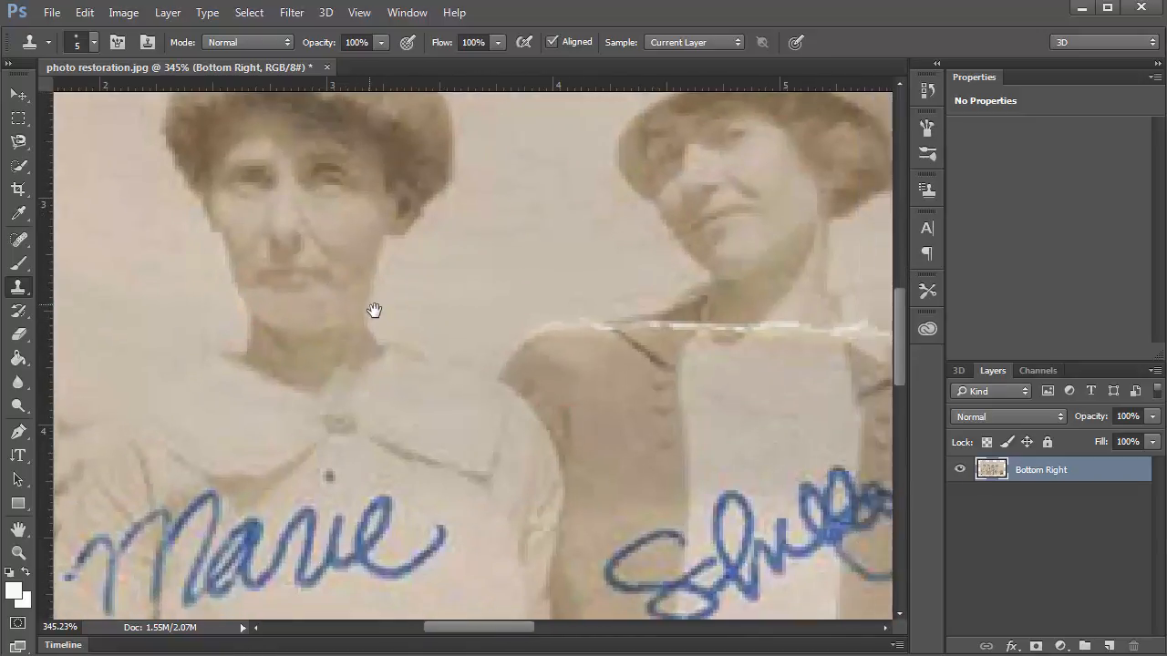
{"action": "left_click_drag", "start_coordinate": [509, 314], "coordinate": [273, 379]}
{"action": "scroll", "coordinate": [474, 417], "scroll_direction": "up", "scroll_amount": 3}
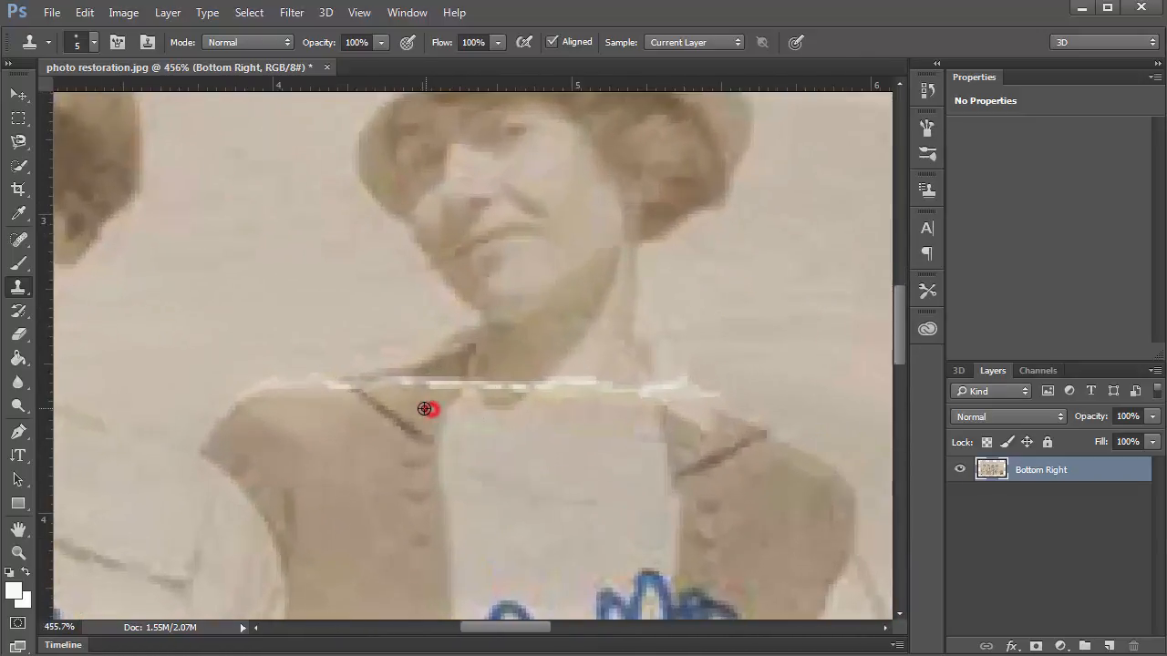
{"action": "left_click", "coordinate": [419, 383]}
{"action": "mouse_move", "coordinate": [453, 385]}
{"action": "left_mouse_down"}
{"action": "mouse_move", "coordinate": [391, 384]}
{"action": "mouse_move", "coordinate": [424, 382]}
{"action": "mouse_move", "coordinate": [413, 393]}
{"action": "mouse_move", "coordinate": [349, 392]}
{"action": "left_mouse_up"}
{"action": "left_click", "coordinate": [413, 413], "text": "alt"}
{"action": "left_click", "coordinate": [429, 396], "text": "alt"}
Clone over the crack's right end and middle, stamping away the last remaining bit.
{"action": "mouse_move", "coordinate": [549, 385]}
{"action": "left_mouse_down"}
{"action": "mouse_move", "coordinate": [645, 384]}
{"action": "mouse_move", "coordinate": [649, 399]}
{"action": "mouse_move", "coordinate": [681, 384]}
{"action": "left_mouse_up"}
{"action": "left_click", "coordinate": [560, 406], "text": "alt"}
{"action": "left_click", "coordinate": [706, 333], "text": "alt"}
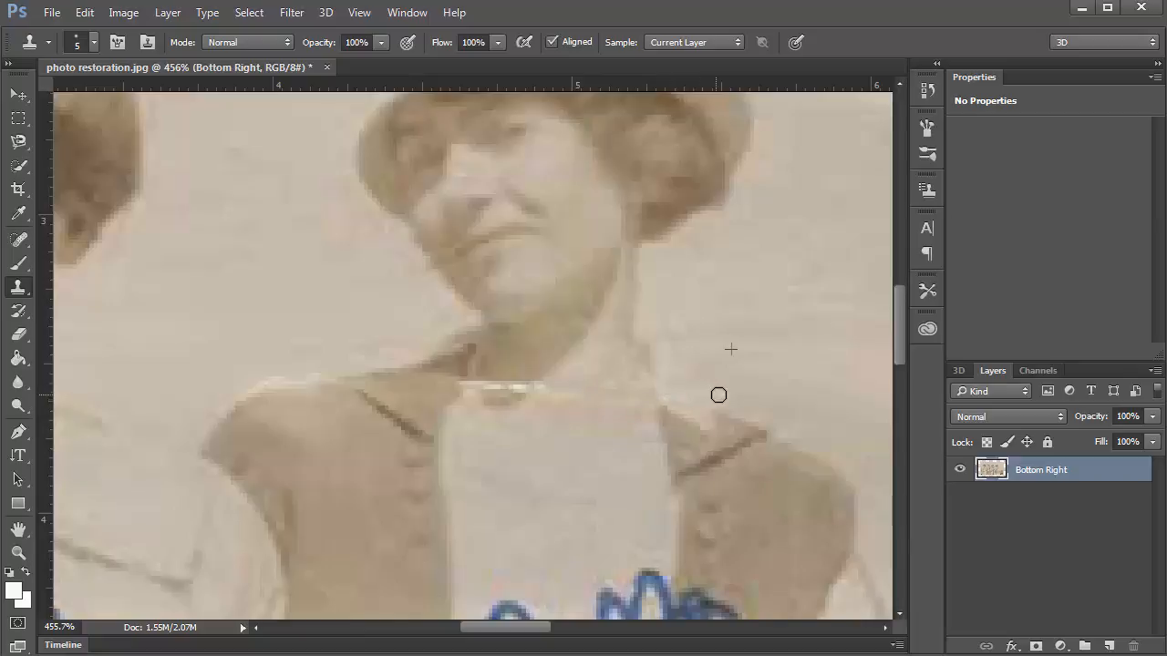
{"action": "left_click_drag", "start_coordinate": [509, 382], "coordinate": [515, 389]}
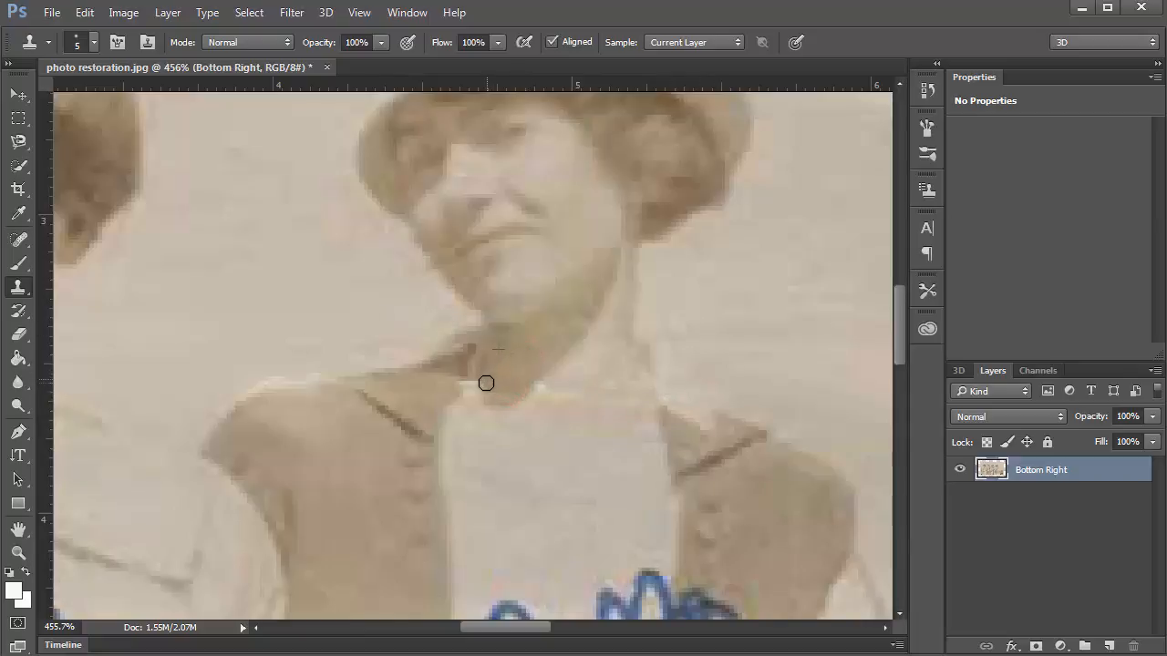
{"action": "left_click", "coordinate": [560, 413], "text": "alt"}
{"action": "left_click", "coordinate": [545, 387]}
{"action": "scroll", "coordinate": [517, 479], "scroll_direction": "down", "scroll_amount": 3}
Clone the bow tie texture over the crack through and below the third woman's bow tie.
{"action": "left_click_drag", "start_coordinate": [652, 470], "coordinate": [336, 438]}
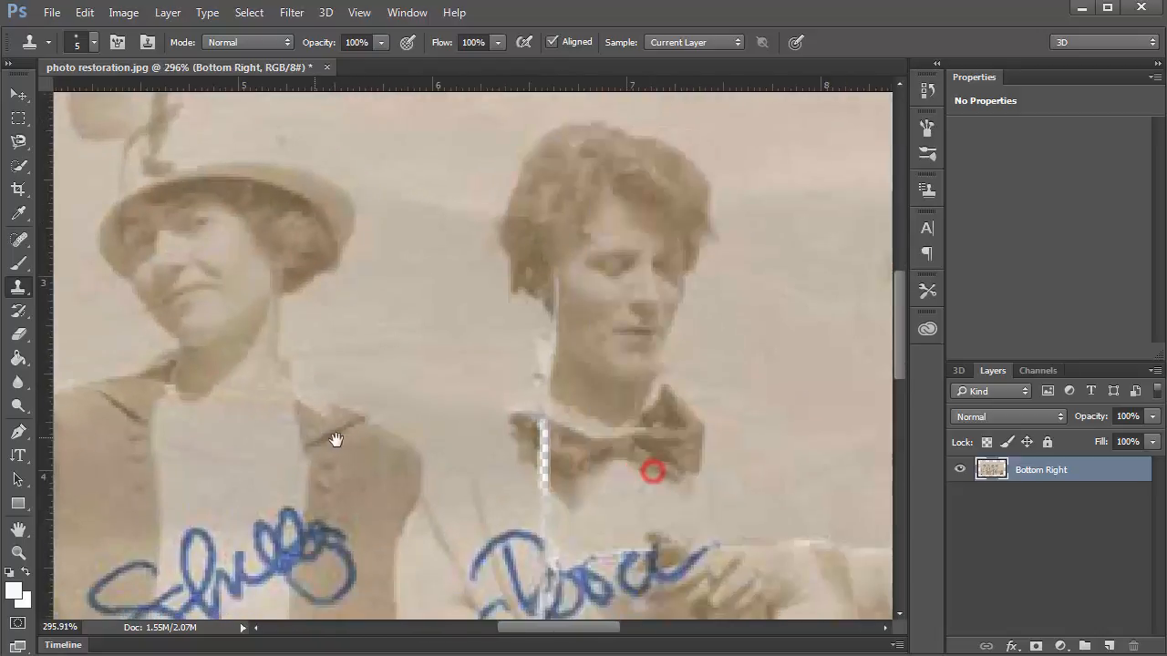
{"action": "scroll", "coordinate": [553, 456], "scroll_direction": "up", "scroll_amount": 3}
{"action": "left_click", "coordinate": [575, 460], "text": "alt"}
{"action": "mouse_move", "coordinate": [549, 447]}
{"action": "left_mouse_down"}
{"action": "mouse_move", "coordinate": [608, 449]}
{"action": "mouse_move", "coordinate": [545, 470]}
{"action": "mouse_move", "coordinate": [555, 457]}
{"action": "mouse_move", "coordinate": [528, 433]}
{"action": "mouse_move", "coordinate": [582, 450]}
{"action": "mouse_move", "coordinate": [523, 405]}
{"action": "left_mouse_up"}
{"action": "left_click", "coordinate": [592, 454], "text": "alt"}
{"action": "left_click", "coordinate": [582, 450], "text": "alt"}
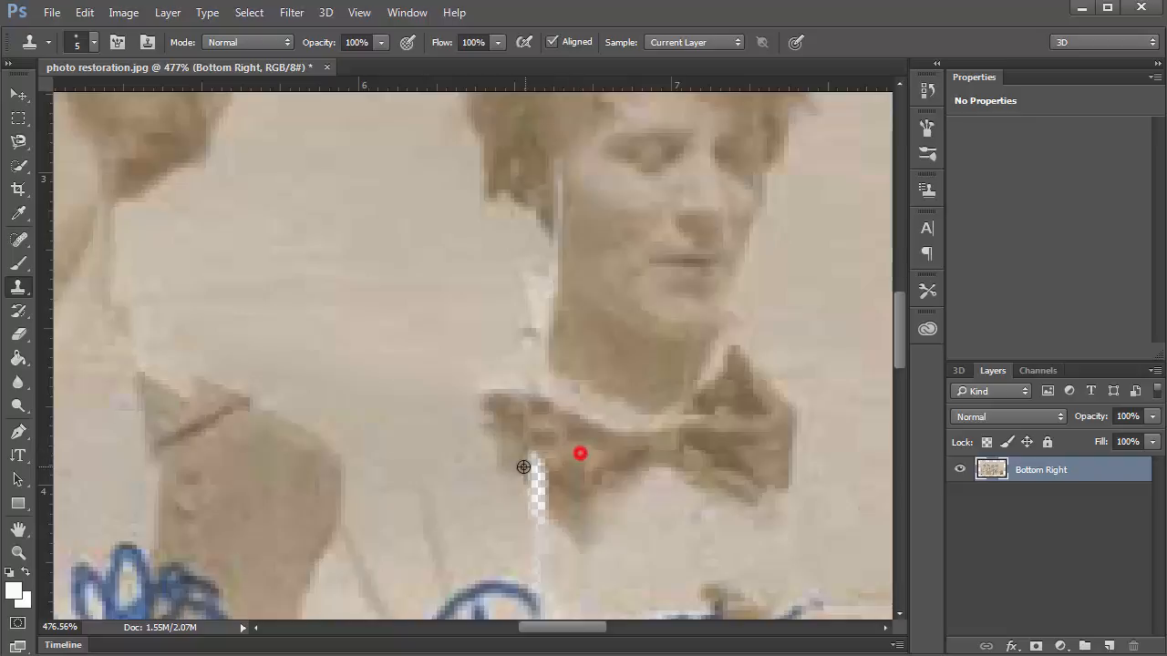
{"action": "mouse_move", "coordinate": [547, 505]}
{"action": "left_mouse_down"}
{"action": "mouse_move", "coordinate": [523, 481]}
{"action": "mouse_move", "coordinate": [564, 509]}
{"action": "mouse_move", "coordinate": [525, 458]}
{"action": "left_mouse_up"}
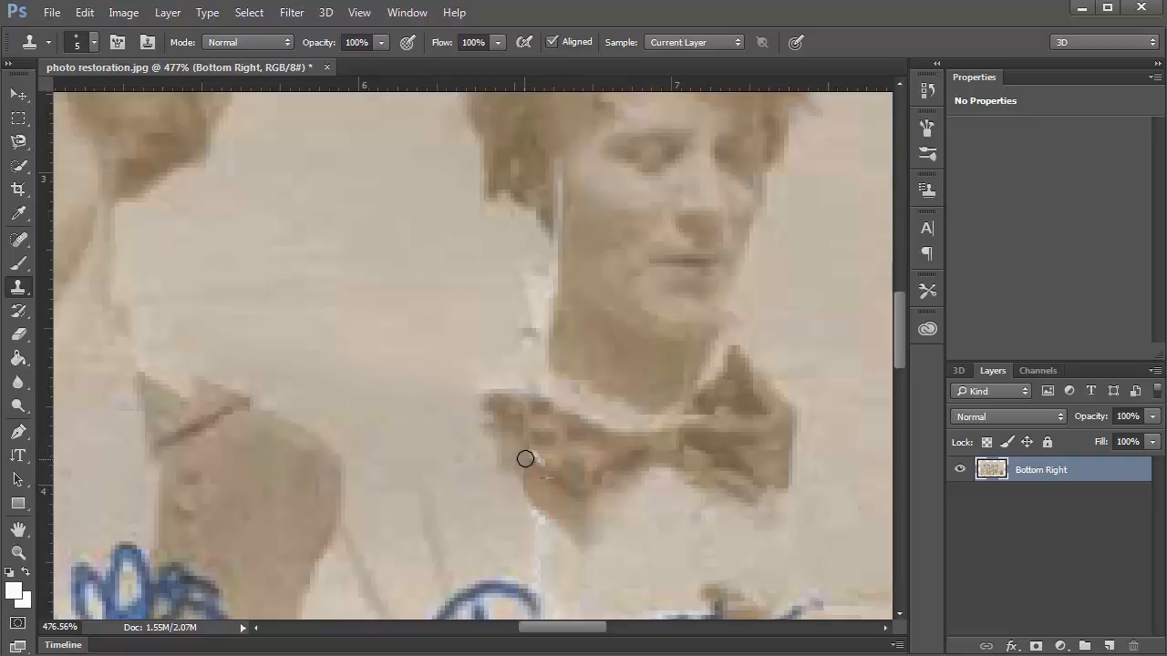
Clone over the white crack beside and above the third signature, undoing one bluish patch.
{"action": "left_click_drag", "start_coordinate": [555, 505], "coordinate": [504, 267]}
{"action": "mouse_move", "coordinate": [550, 409]}
{"action": "left_mouse_down"}
{"action": "mouse_move", "coordinate": [532, 334]}
{"action": "mouse_move", "coordinate": [446, 359]}
{"action": "mouse_move", "coordinate": [489, 324]}
{"action": "mouse_move", "coordinate": [450, 398]}
{"action": "left_mouse_up"}
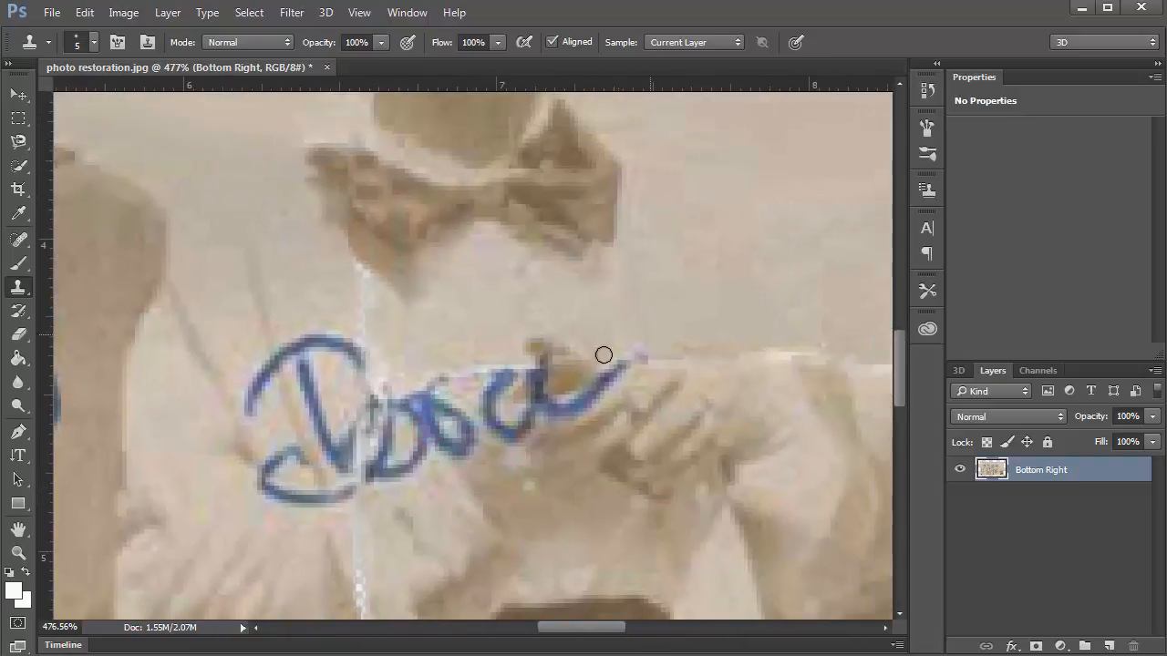
{"action": "left_click", "coordinate": [559, 365]}
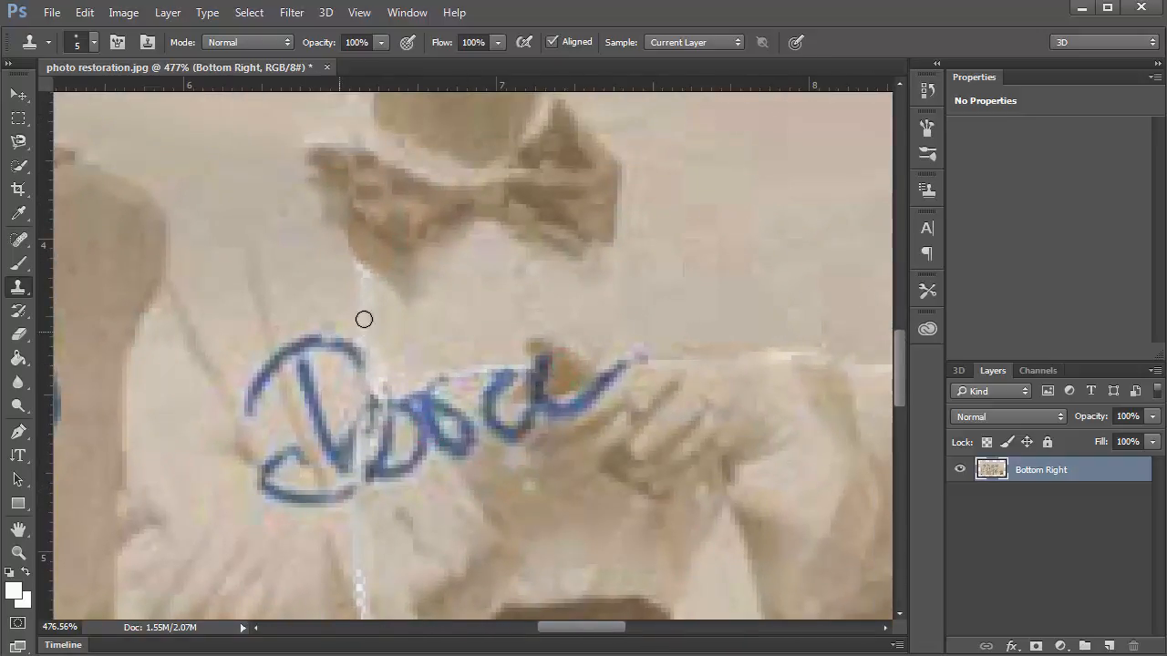
{"action": "left_click", "coordinate": [394, 321], "text": "alt"}
{"action": "mouse_move", "coordinate": [365, 337]}
{"action": "left_mouse_down"}
{"action": "mouse_move", "coordinate": [357, 277]}
{"action": "mouse_move", "coordinate": [365, 280]}
{"action": "left_mouse_up"}
{"action": "left_click", "coordinate": [397, 334], "text": "alt"}
{"action": "left_click_drag", "start_coordinate": [388, 373], "coordinate": [404, 360]}
{"action": "key", "text": "ctrl+z"}
{"action": "left_click", "coordinate": [442, 334], "text": "alt"}
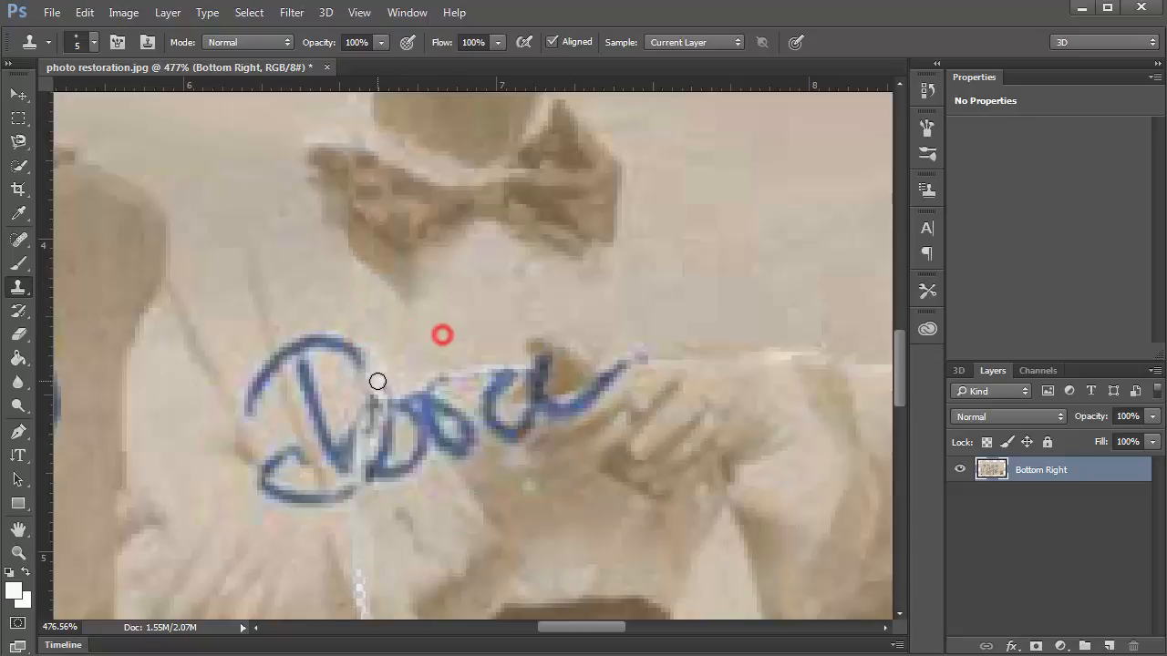
{"action": "left_click", "coordinate": [378, 383]}
{"action": "left_click", "coordinate": [399, 539], "text": "alt"}
{"action": "left_click_drag", "start_coordinate": [353, 526], "coordinate": [358, 590]}
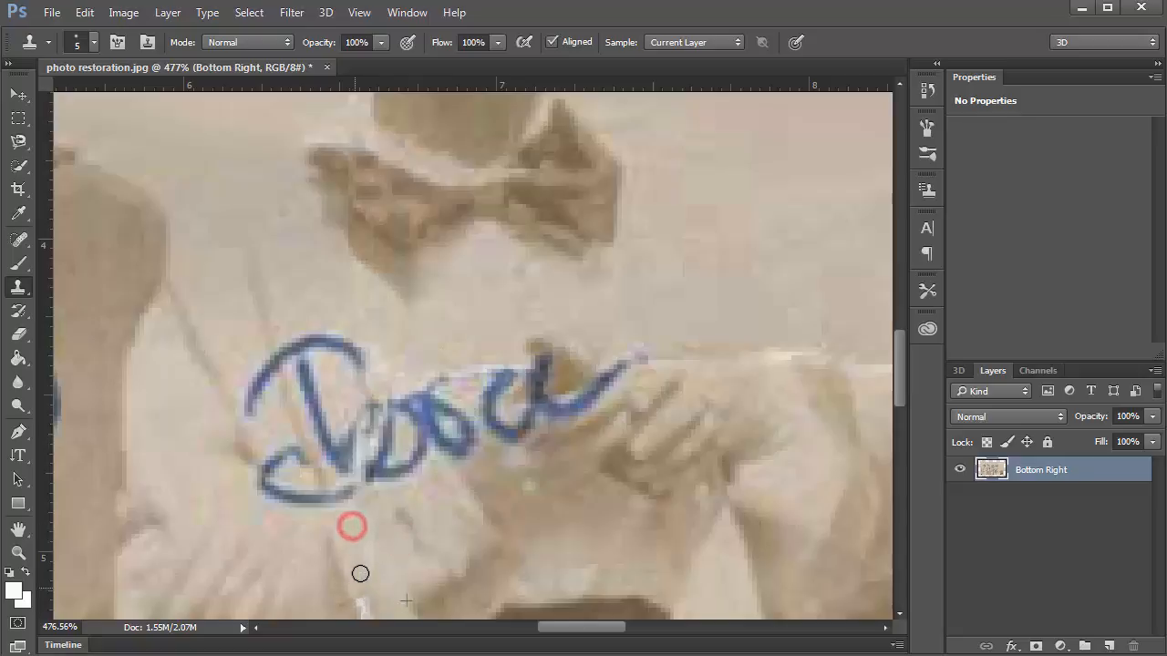
Fill the checkered transparent crack below the signature with nearby cloned texture.
{"action": "left_click_drag", "start_coordinate": [419, 489], "coordinate": [410, 342]}
{"action": "mouse_move", "coordinate": [380, 453]}
{"action": "left_mouse_down"}
{"action": "mouse_move", "coordinate": [359, 453]}
{"action": "mouse_move", "coordinate": [368, 462]}
{"action": "left_mouse_up"}
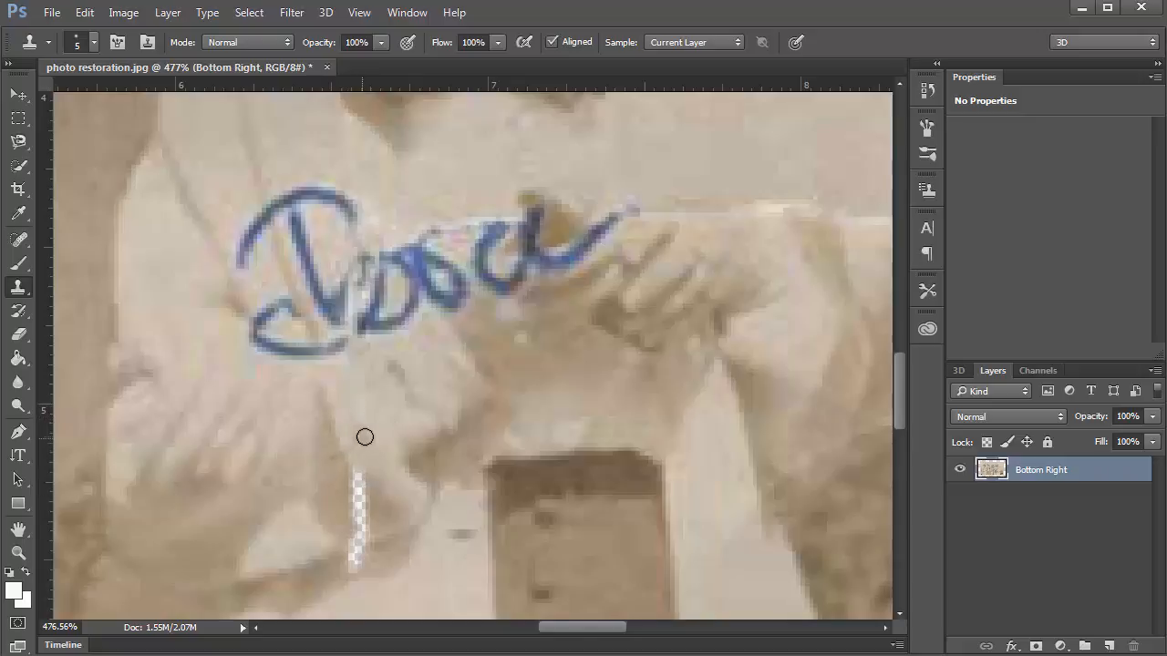
{"action": "left_click", "coordinate": [386, 415], "text": "alt"}
{"action": "mouse_move", "coordinate": [360, 489]}
{"action": "left_mouse_down"}
{"action": "mouse_move", "coordinate": [363, 517]}
{"action": "mouse_move", "coordinate": [354, 490]}
{"action": "mouse_move", "coordinate": [328, 496]}
{"action": "mouse_move", "coordinate": [362, 541]}
{"action": "mouse_move", "coordinate": [318, 577]}
{"action": "mouse_move", "coordinate": [369, 553]}
{"action": "left_mouse_up"}
{"action": "left_click", "coordinate": [328, 496], "text": "alt"}
{"action": "left_click", "coordinate": [315, 574], "text": "alt"}
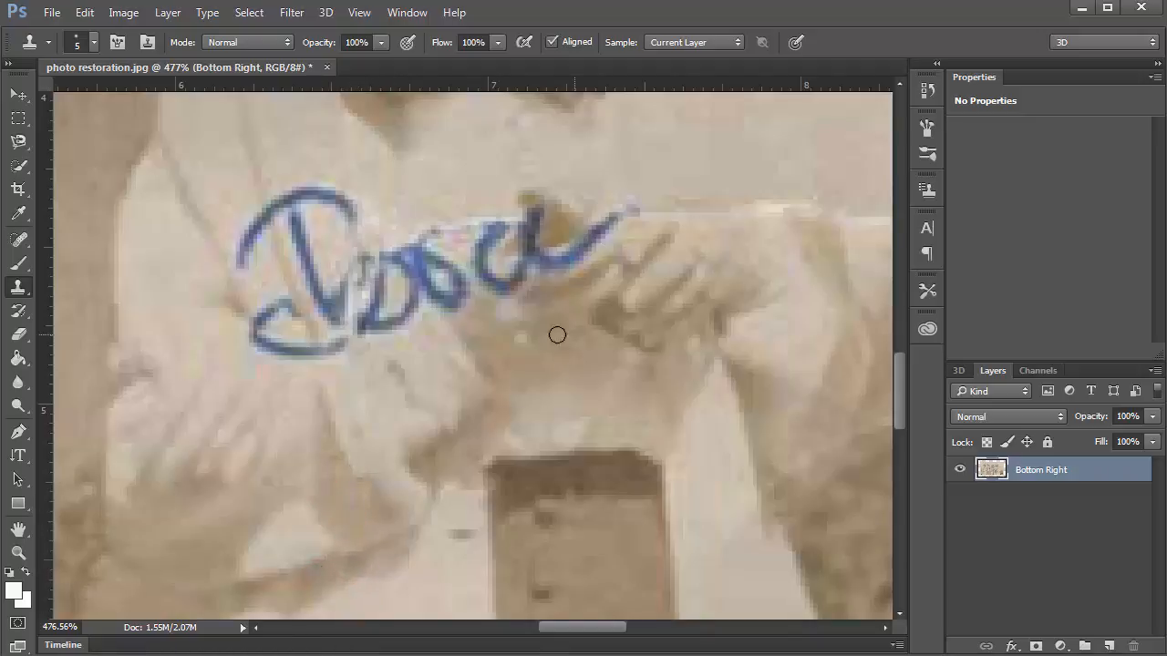
{"action": "left_click_drag", "start_coordinate": [528, 341], "coordinate": [346, 494]}
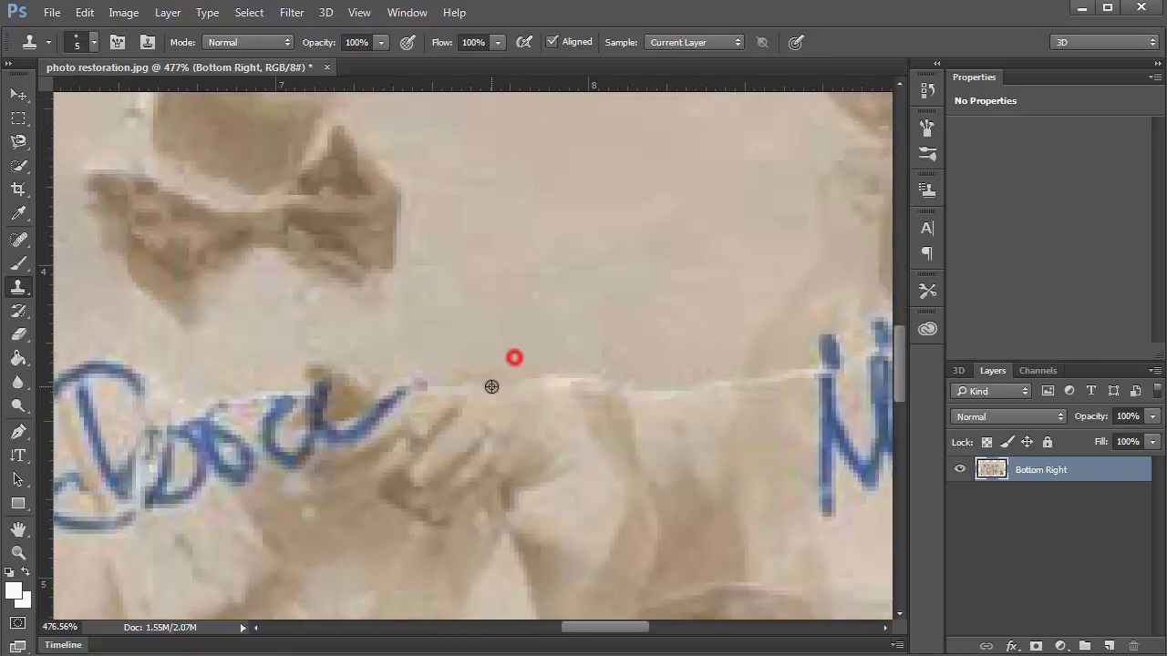
Paint out the white crack and thin white streak beside the fourth signature's lettering.
{"action": "left_click_drag", "start_coordinate": [487, 380], "coordinate": [436, 389]}
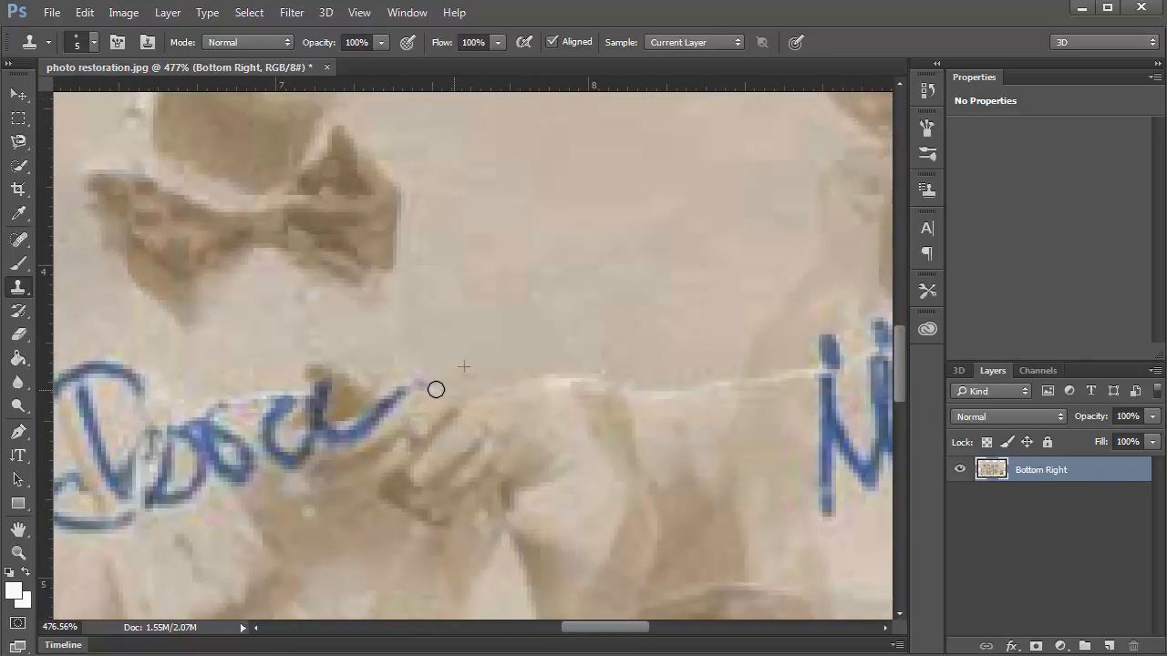
{"action": "left_click", "coordinate": [539, 357], "text": "alt"}
{"action": "mouse_move", "coordinate": [547, 383]}
{"action": "left_mouse_down"}
{"action": "mouse_move", "coordinate": [599, 380]}
{"action": "mouse_move", "coordinate": [662, 396]}
{"action": "mouse_move", "coordinate": [702, 382]}
{"action": "mouse_move", "coordinate": [304, 359]}
{"action": "left_mouse_up"}
{"action": "left_click", "coordinate": [651, 326], "text": "alt"}
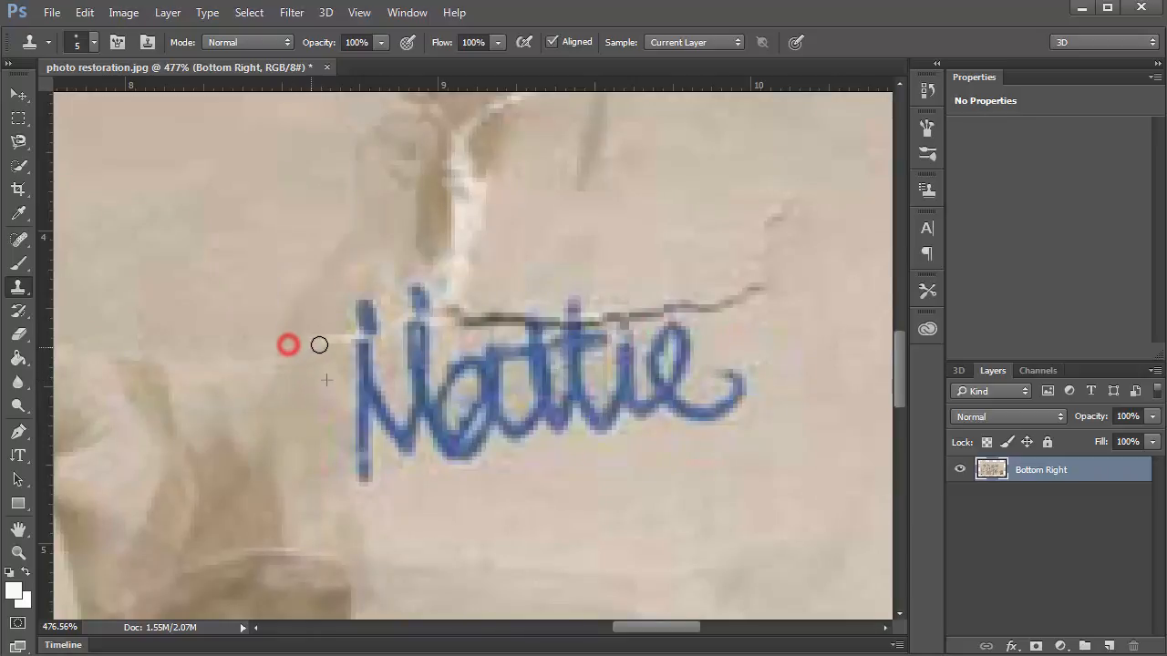
{"action": "left_click", "coordinate": [281, 391], "text": "alt"}
{"action": "left_click_drag", "start_coordinate": [334, 344], "coordinate": [342, 336]}
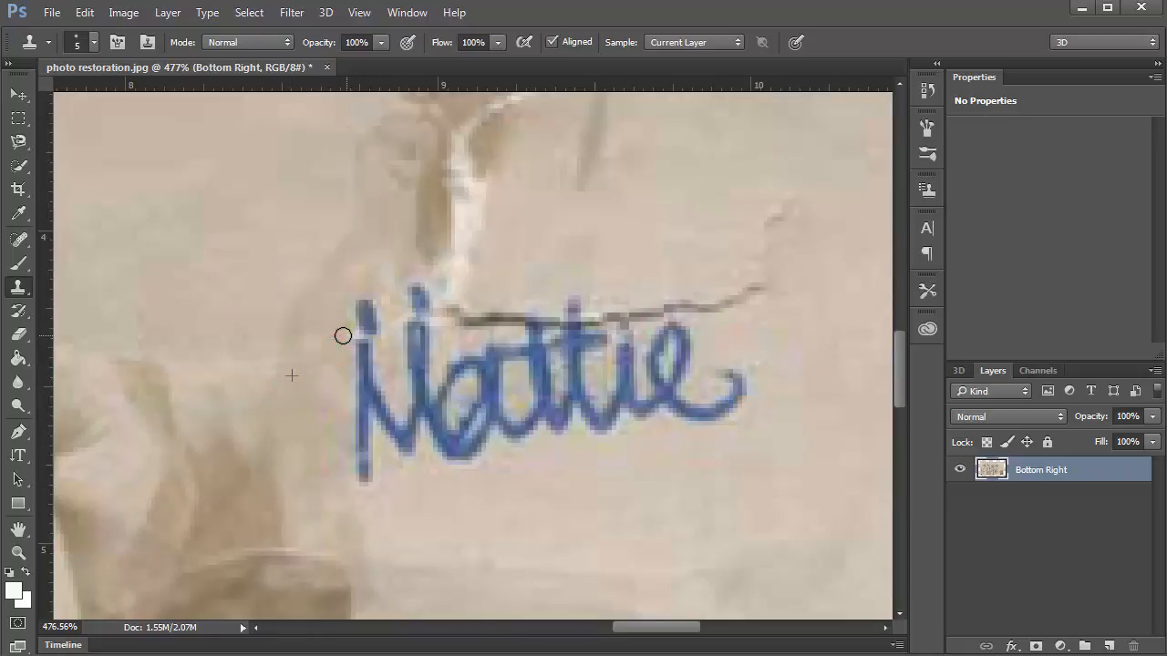
{"action": "left_click", "coordinate": [392, 364], "text": "alt"}
{"action": "left_click", "coordinate": [390, 342]}
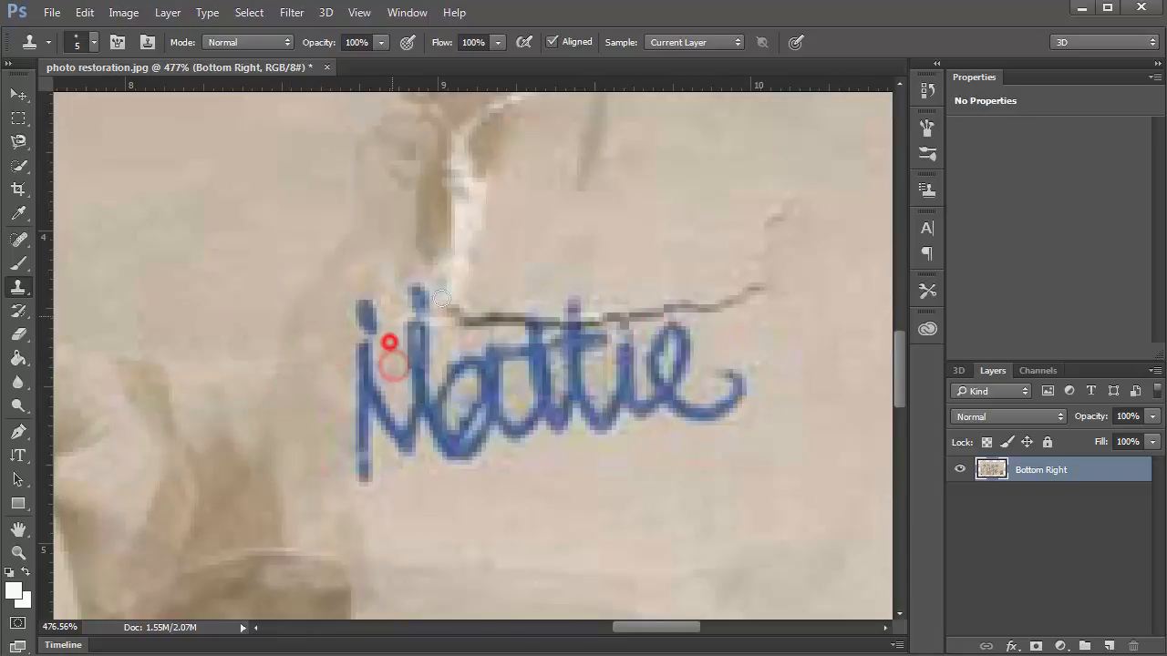
Clone clean background over the dark crack line above the Nattie signature and its leftover spots.
{"action": "left_click", "coordinate": [478, 233], "text": "alt"}
{"action": "left_click", "coordinate": [508, 258], "text": "alt"}
{"action": "mouse_move", "coordinate": [463, 321]}
{"action": "left_mouse_down"}
{"action": "mouse_move", "coordinate": [529, 310]}
{"action": "mouse_move", "coordinate": [556, 317]}
{"action": "mouse_move", "coordinate": [550, 327]}
{"action": "mouse_move", "coordinate": [572, 285]}
{"action": "left_mouse_up"}
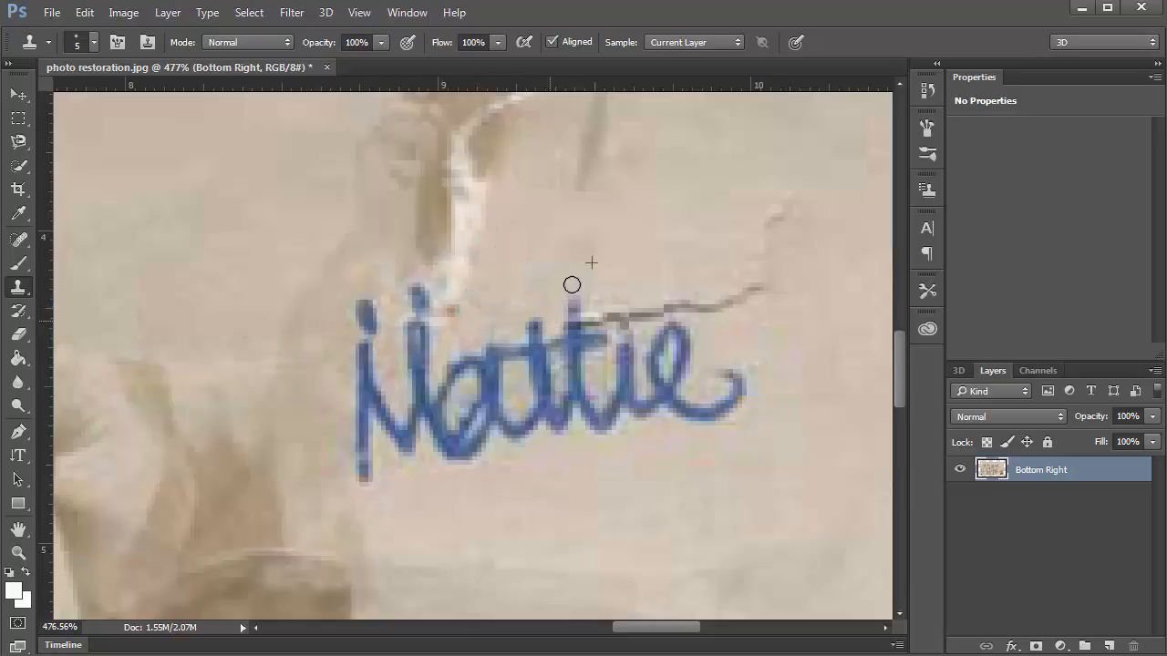
{"action": "left_click", "coordinate": [630, 240], "text": "alt"}
{"action": "mouse_move", "coordinate": [593, 324]}
{"action": "left_mouse_down"}
{"action": "mouse_move", "coordinate": [714, 311]}
{"action": "mouse_move", "coordinate": [758, 291]}
{"action": "mouse_move", "coordinate": [689, 308]}
{"action": "mouse_move", "coordinate": [627, 289]}
{"action": "mouse_move", "coordinate": [708, 293]}
{"action": "mouse_move", "coordinate": [728, 306]}
{"action": "mouse_move", "coordinate": [774, 279]}
{"action": "left_mouse_up"}
{"action": "left_click", "coordinate": [677, 229], "text": "alt"}
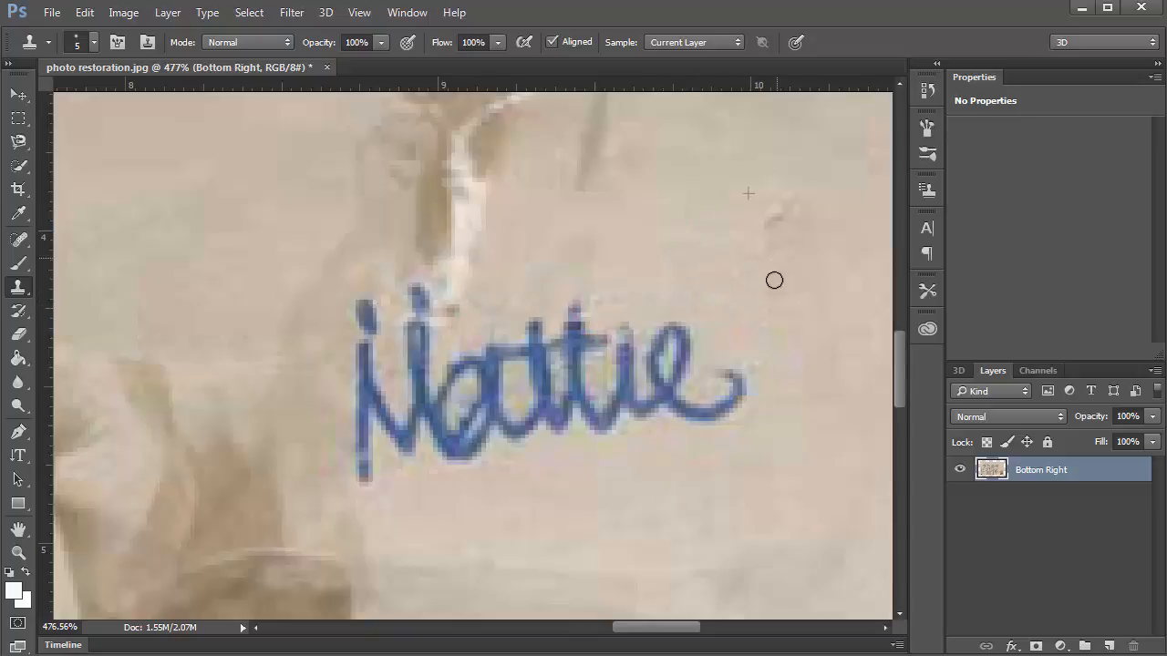
{"action": "left_click", "coordinate": [530, 261], "text": "alt"}
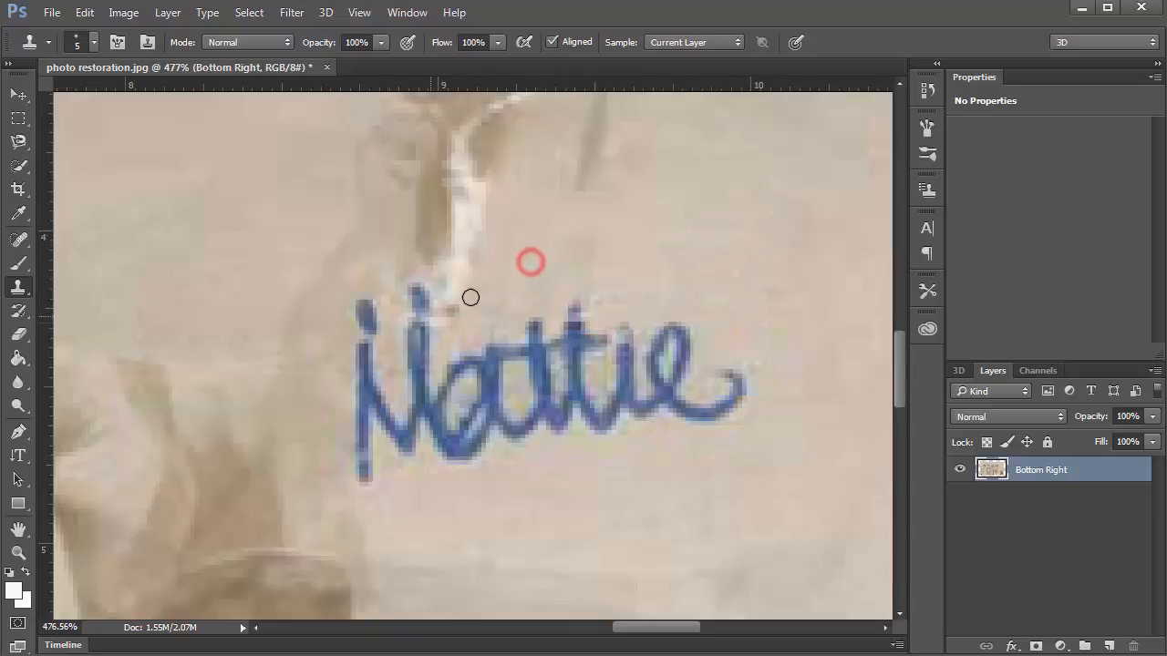
{"action": "left_click", "coordinate": [451, 307]}
{"action": "scroll", "coordinate": [573, 253], "scroll_direction": "down", "scroll_amount": 9}
Clone over the remaining damage near the third signature.
{"action": "scroll", "coordinate": [573, 251], "scroll_direction": "down", "scroll_amount": 5}
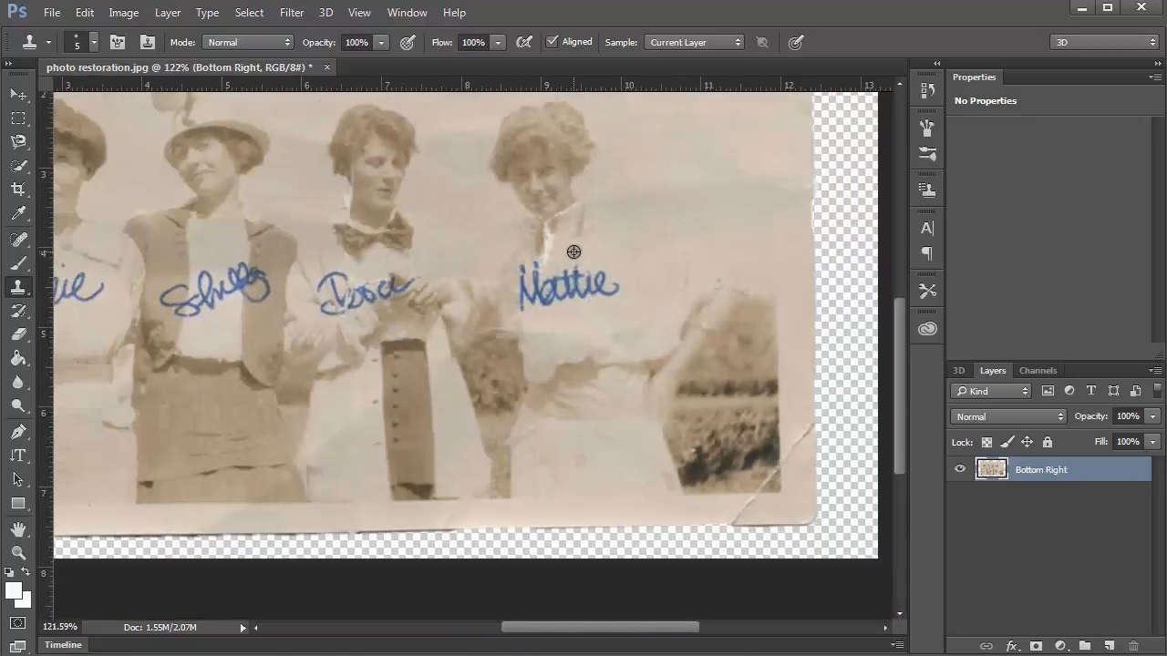
{"action": "scroll", "coordinate": [480, 298], "scroll_direction": "up", "scroll_amount": 2}
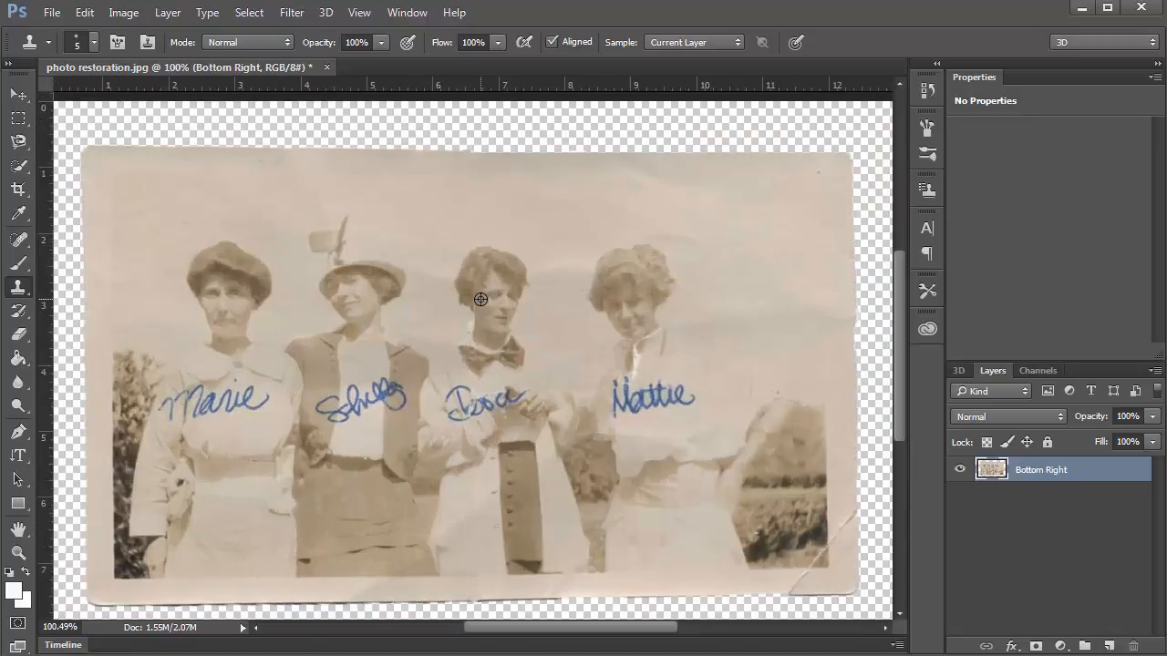
{"action": "scroll", "coordinate": [480, 299], "scroll_direction": "down", "scroll_amount": 1}
{"action": "left_click", "coordinate": [453, 362]}
{"action": "scroll", "coordinate": [608, 380], "scroll_direction": "up", "scroll_amount": 6}
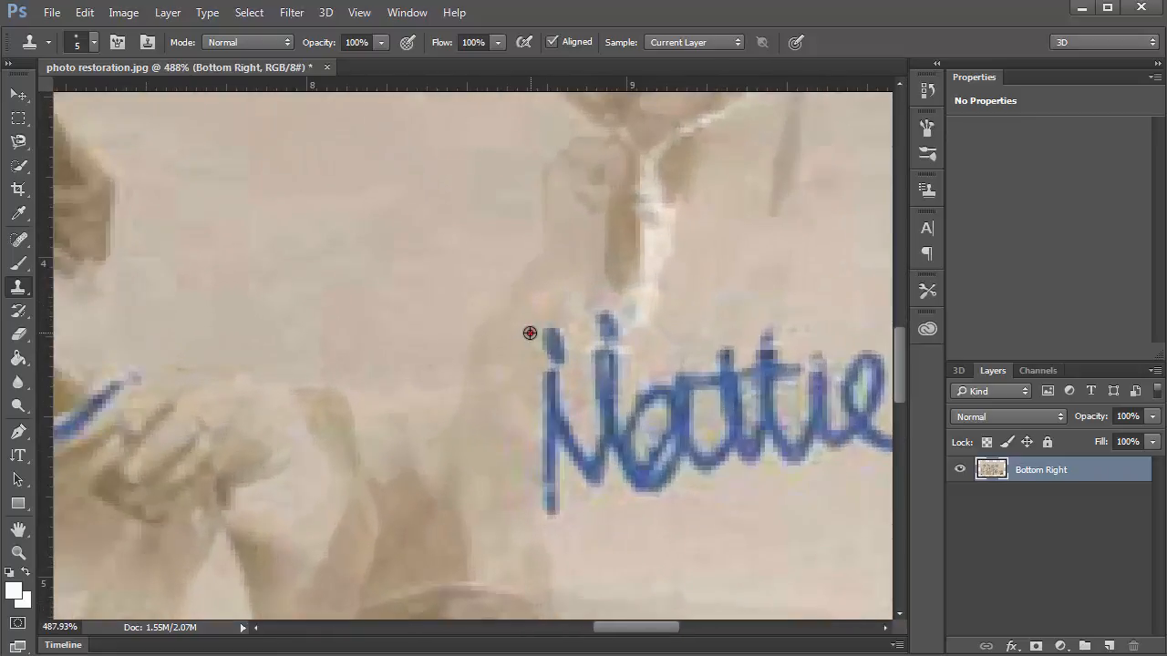
{"action": "left_click", "coordinate": [530, 332], "text": "alt"}
{"action": "scroll", "coordinate": [410, 371], "scroll_direction": "down", "scroll_amount": 5}
{"action": "scroll", "coordinate": [239, 342], "scroll_direction": "up", "scroll_amount": 4}
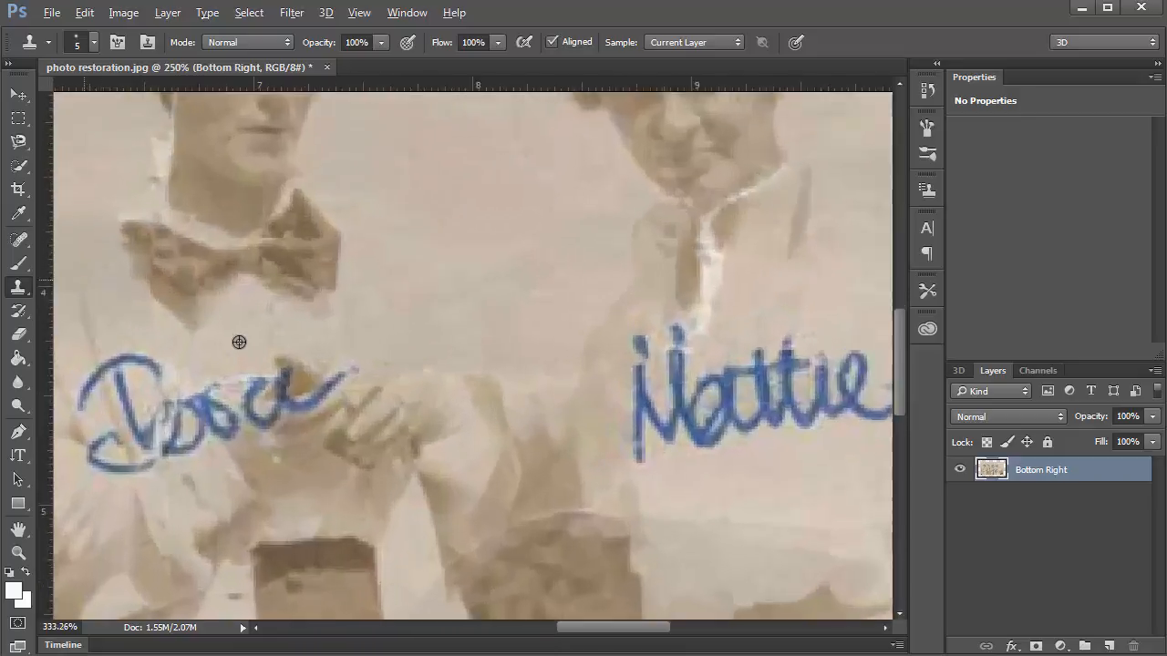
{"action": "scroll", "coordinate": [239, 342], "scroll_direction": "up", "scroll_amount": 1}
{"action": "mouse_move", "coordinate": [229, 367]}
{"action": "left_mouse_down"}
{"action": "mouse_move", "coordinate": [229, 383]}
{"action": "mouse_move", "coordinate": [275, 374]}
{"action": "left_mouse_up"}
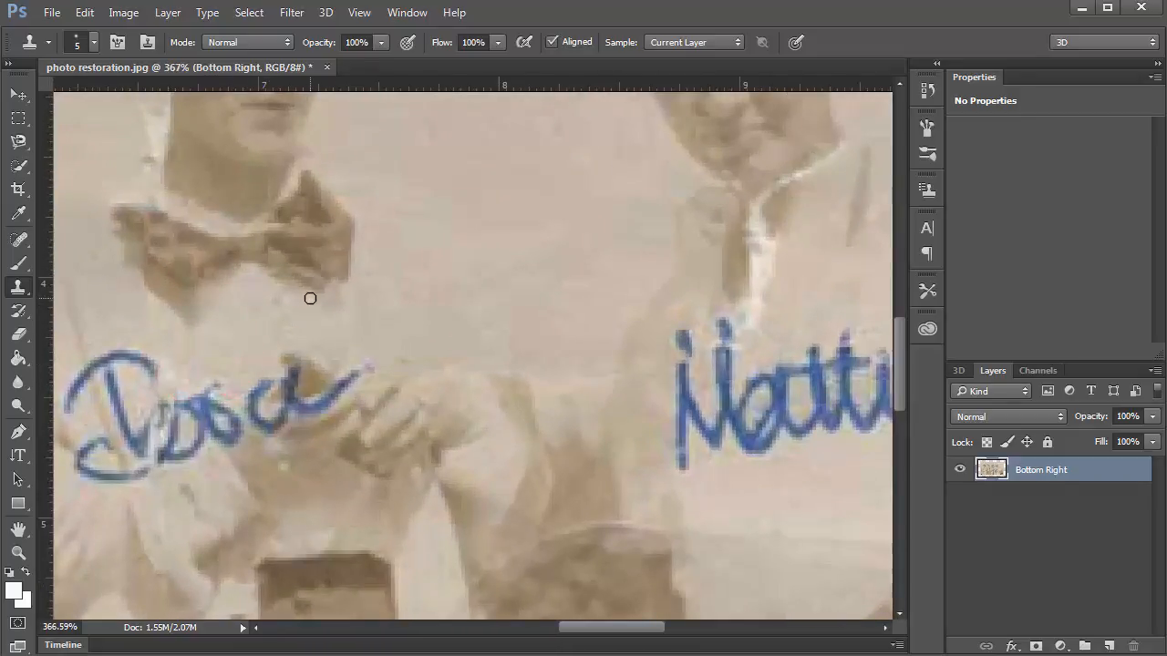
Clone out the pale tear lines along the third woman's hair edge, jaw and neck.
{"action": "scroll", "coordinate": [315, 309], "scroll_direction": "down", "scroll_amount": 4}
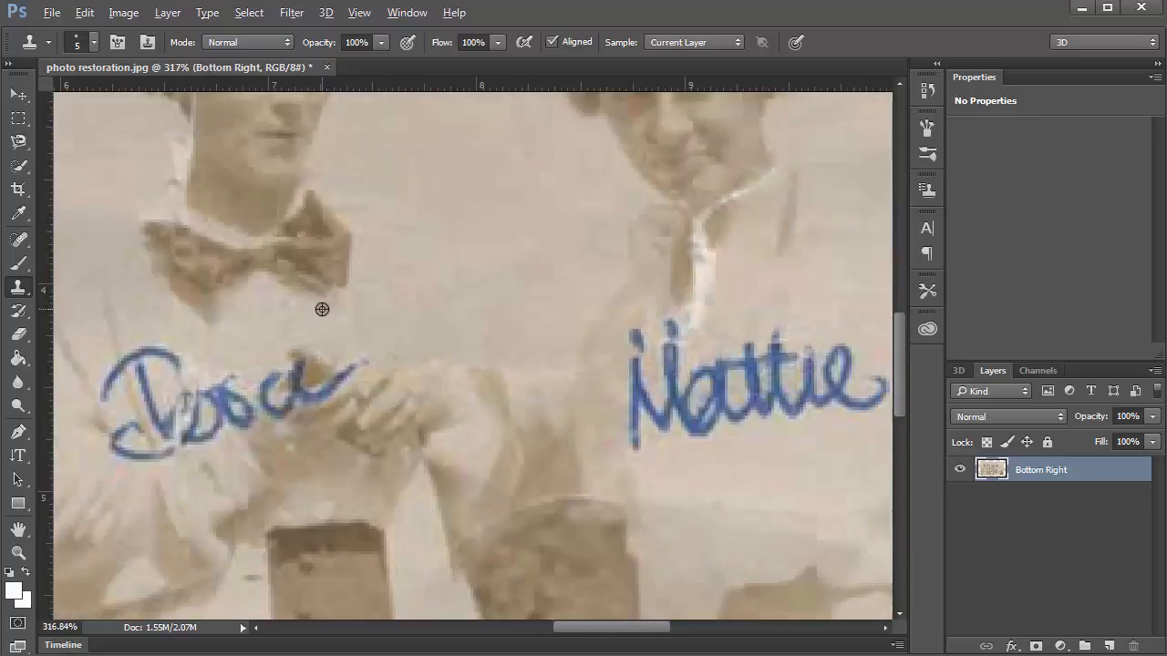
{"action": "scroll", "coordinate": [248, 185], "scroll_direction": "up", "scroll_amount": 5}
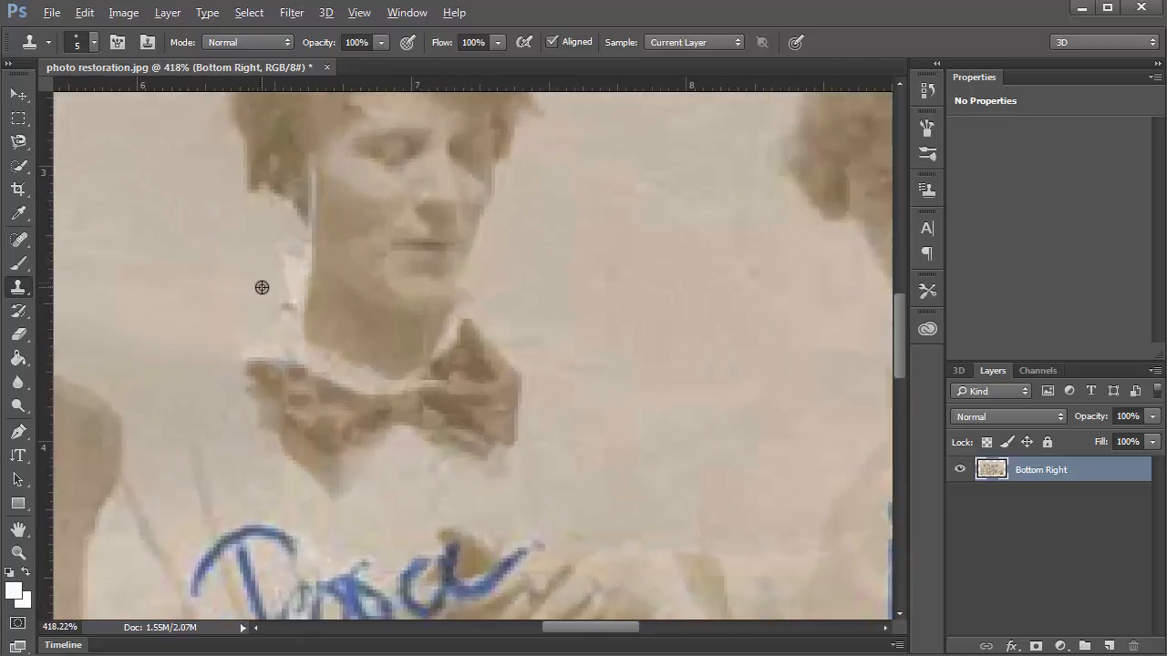
{"action": "left_click_drag", "start_coordinate": [282, 261], "coordinate": [293, 263]}
{"action": "mouse_move", "coordinate": [315, 195]}
{"action": "left_mouse_down"}
{"action": "mouse_move", "coordinate": [338, 214]}
{"action": "mouse_move", "coordinate": [310, 185]}
{"action": "mouse_move", "coordinate": [316, 157]}
{"action": "mouse_move", "coordinate": [291, 202]}
{"action": "mouse_move", "coordinate": [311, 163]}
{"action": "left_mouse_up"}
{"action": "left_click", "coordinate": [338, 214], "text": "alt"}
{"action": "left_click", "coordinate": [310, 185]}
{"action": "left_click", "coordinate": [277, 133], "text": "alt"}
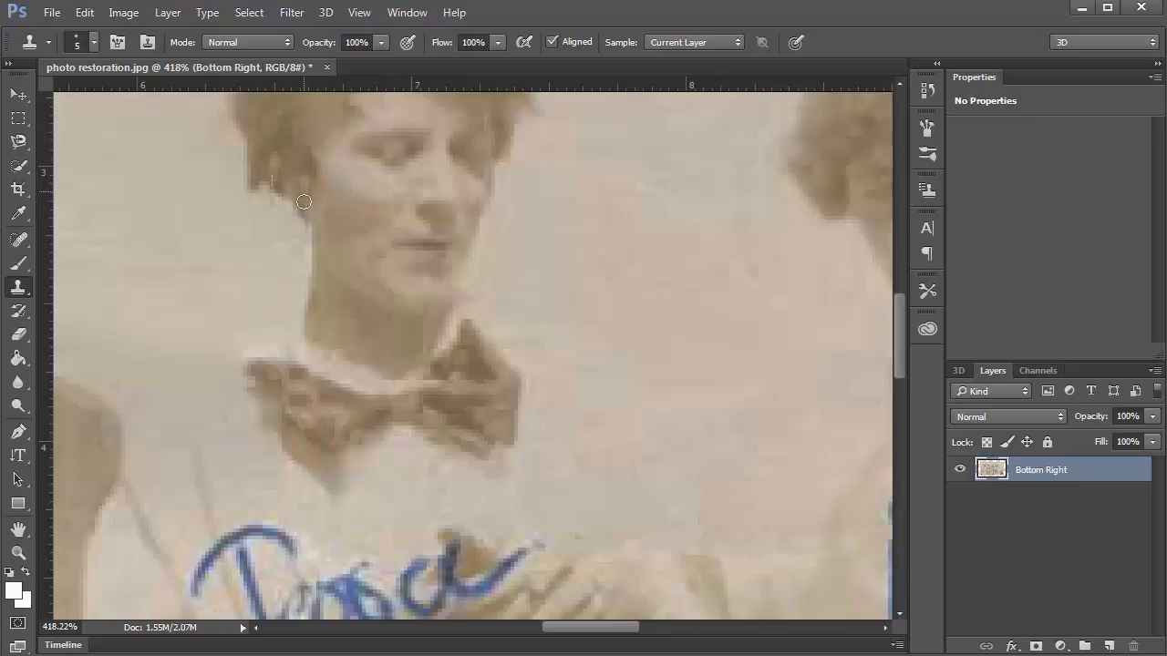
{"action": "left_click", "coordinate": [265, 258], "text": "alt"}
{"action": "left_click_drag", "start_coordinate": [299, 249], "coordinate": [314, 248]}
Blend away the white tear edge along the fourth woman's collar and neck.
{"action": "left_click_drag", "start_coordinate": [561, 304], "coordinate": [135, 280]}
{"action": "left_click_drag", "start_coordinate": [383, 315], "coordinate": [336, 325]}
{"action": "left_click", "coordinate": [550, 433], "text": "alt"}
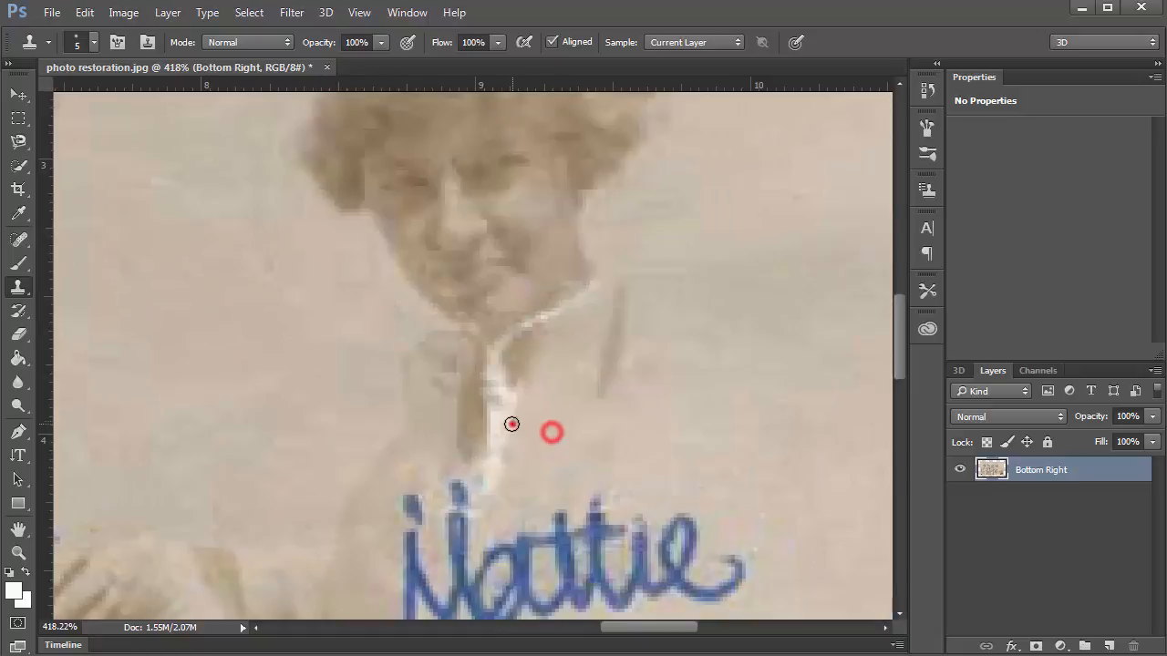
{"action": "mouse_move", "coordinate": [513, 425]}
{"action": "left_mouse_down"}
{"action": "mouse_move", "coordinate": [519, 394]}
{"action": "mouse_move", "coordinate": [505, 396]}
{"action": "mouse_move", "coordinate": [497, 445]}
{"action": "mouse_move", "coordinate": [483, 411]}
{"action": "mouse_move", "coordinate": [484, 443]}
{"action": "mouse_move", "coordinate": [492, 394]}
{"action": "left_mouse_up"}
{"action": "left_click", "coordinate": [463, 408], "text": "alt"}
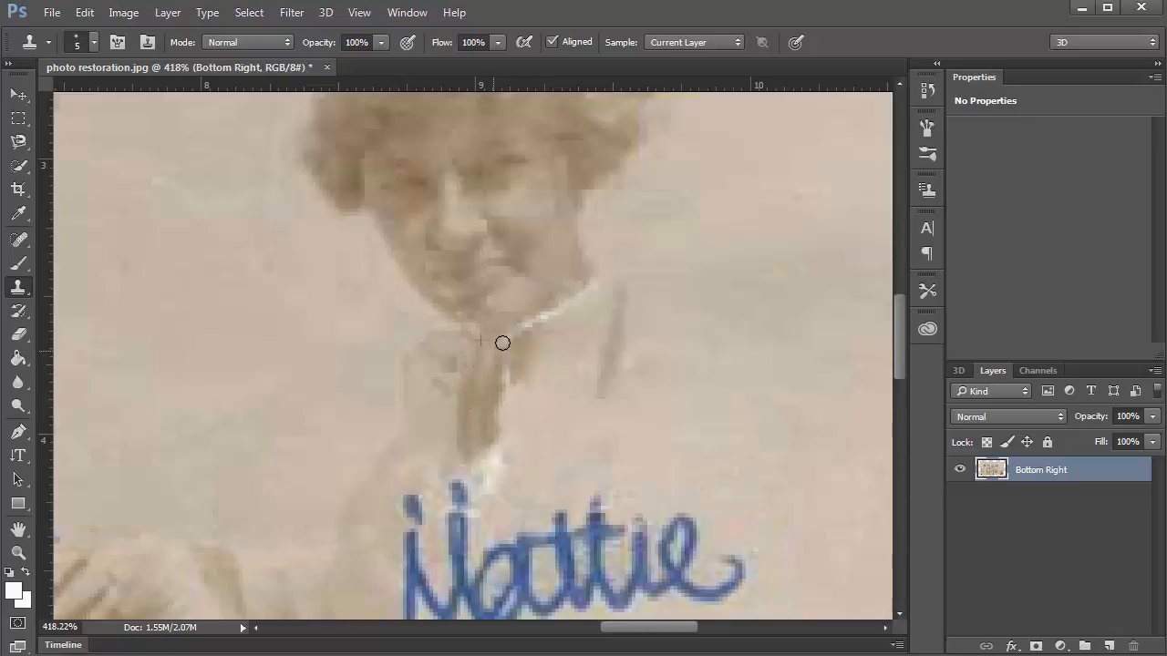
{"action": "left_click", "coordinate": [533, 404], "text": "alt"}
{"action": "left_click_drag", "start_coordinate": [507, 425], "coordinate": [483, 466]}
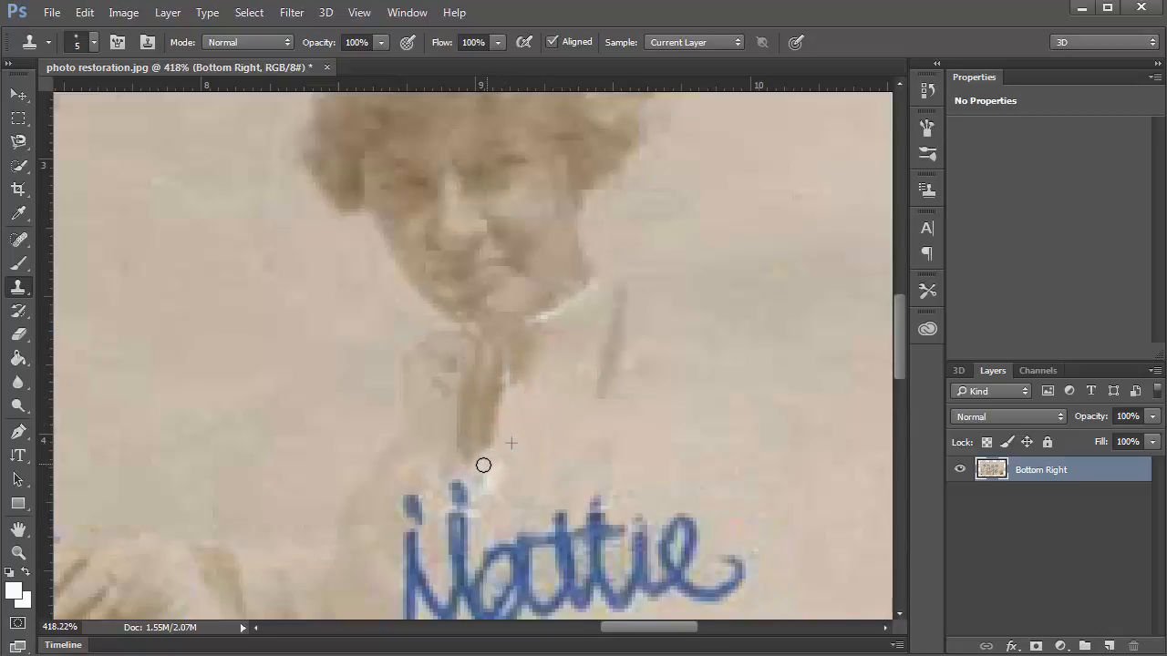
{"action": "left_click", "coordinate": [497, 330], "text": "alt"}
{"action": "left_click", "coordinate": [537, 318]}
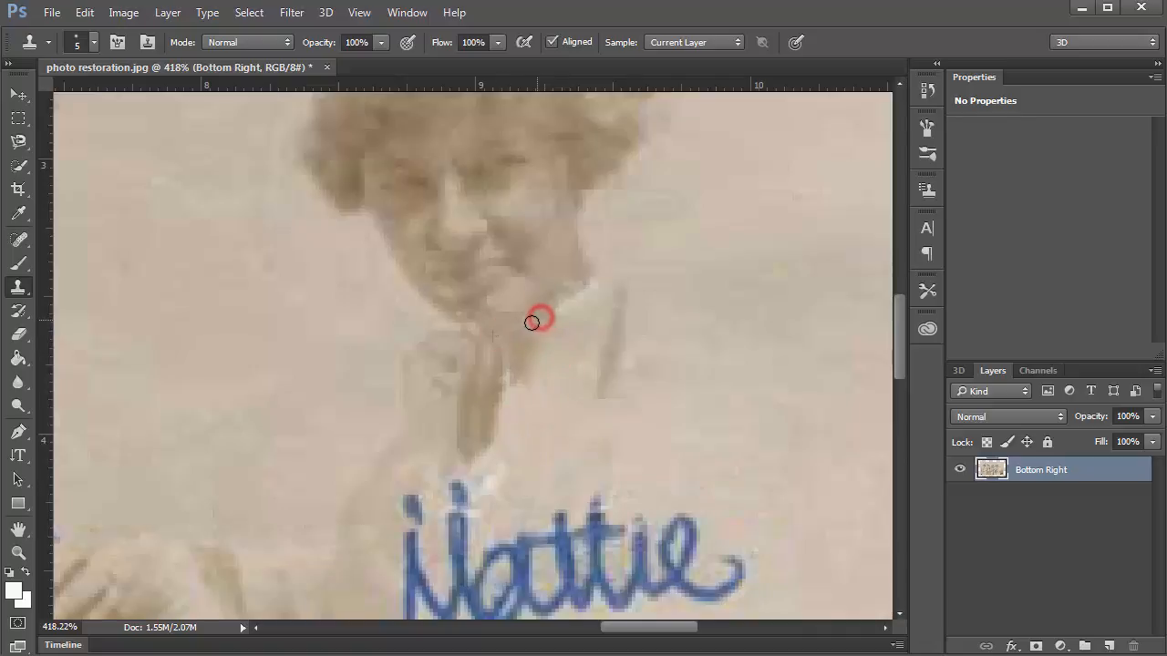
{"action": "mouse_move", "coordinate": [550, 309]}
{"action": "left_mouse_down"}
{"action": "mouse_move", "coordinate": [495, 322]}
{"action": "mouse_move", "coordinate": [561, 286]}
{"action": "left_mouse_up"}
{"action": "left_click", "coordinate": [496, 322], "text": "alt"}
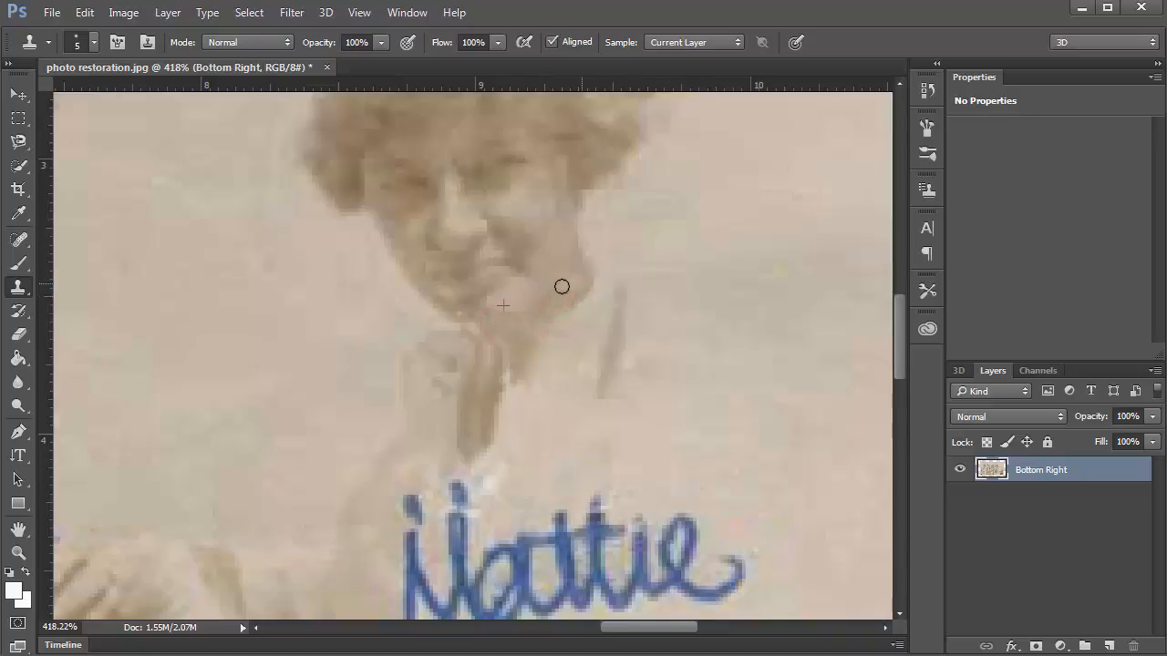
{"action": "scroll", "coordinate": [505, 273], "scroll_direction": "down", "scroll_amount": 18}
Clone chin and cheek skin over the first woman's jaw tear, redoing one stroke shorter.
{"action": "scroll", "coordinate": [505, 272], "scroll_direction": "up", "scroll_amount": 2}
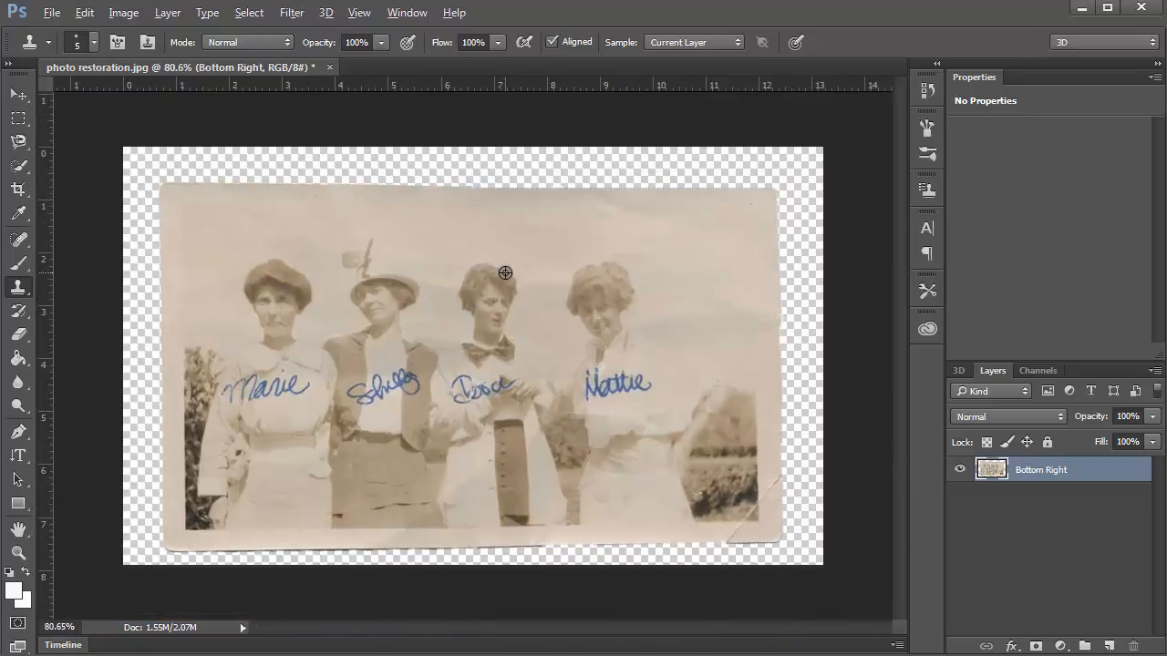
{"action": "scroll", "coordinate": [214, 318], "scroll_direction": "up", "scroll_amount": 9}
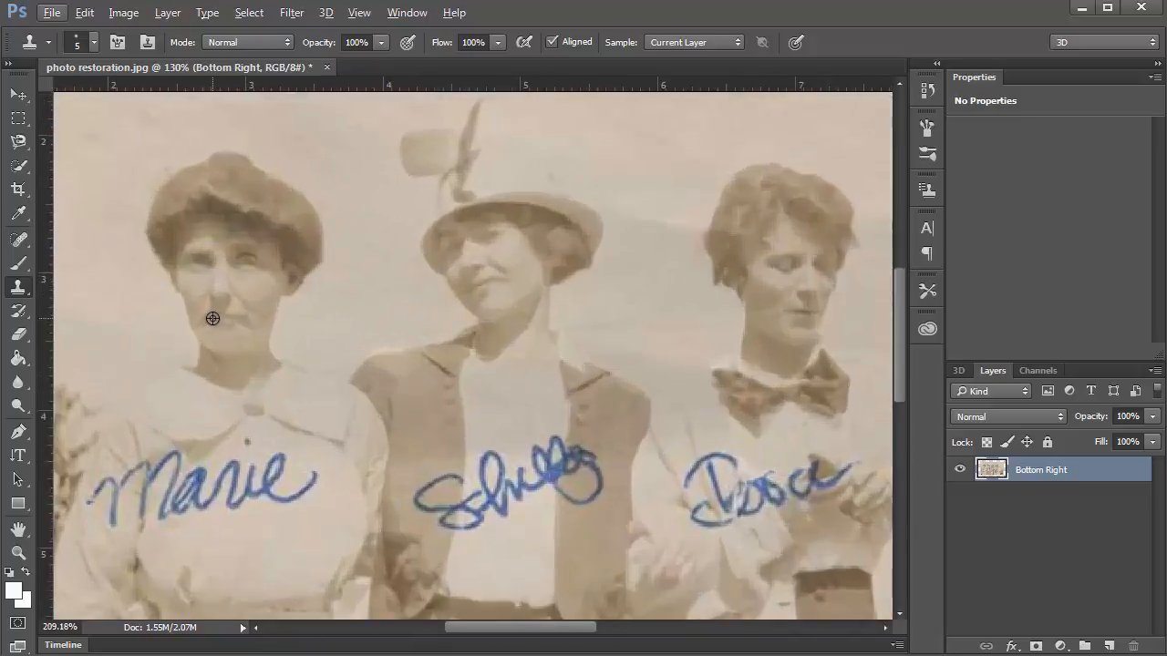
{"action": "scroll", "coordinate": [213, 318], "scroll_direction": "up", "scroll_amount": 8}
{"action": "left_click", "coordinate": [316, 357], "text": "alt"}
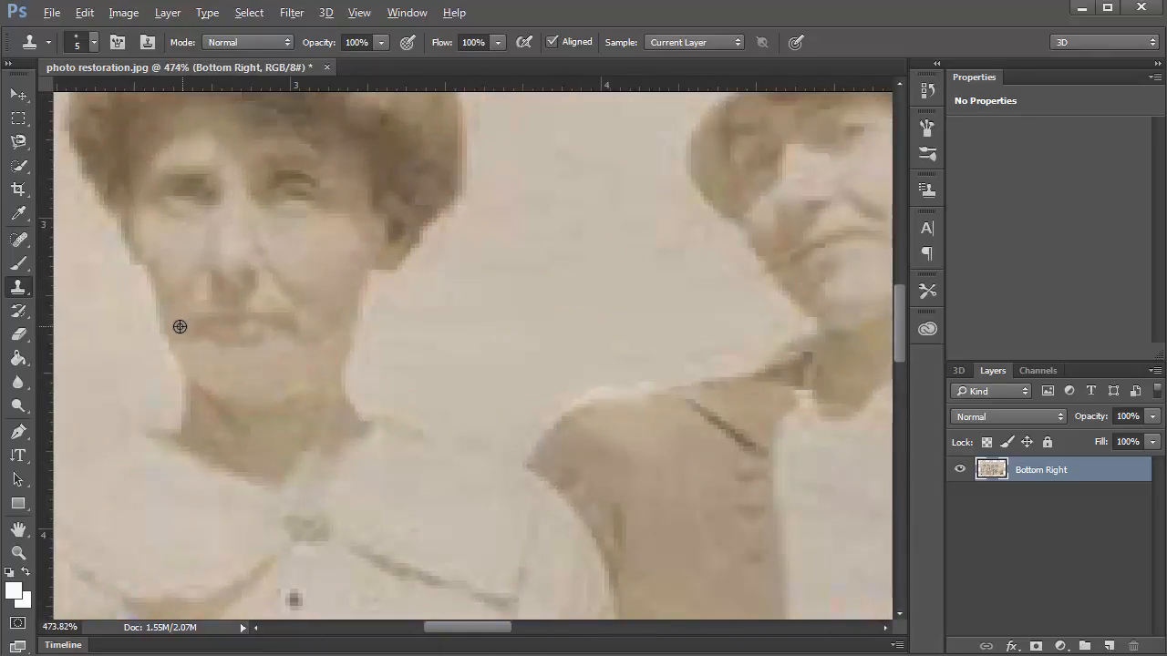
{"action": "left_click_drag", "start_coordinate": [173, 318], "coordinate": [195, 365]}
{"action": "key", "text": "ctrl+z"}
{"action": "left_click_drag", "start_coordinate": [177, 341], "coordinate": [187, 361]}
{"action": "left_click", "coordinate": [170, 310], "text": "alt"}
{"action": "left_click", "coordinate": [191, 364]}
{"action": "scroll", "coordinate": [546, 372], "scroll_direction": "down", "scroll_amount": 6}
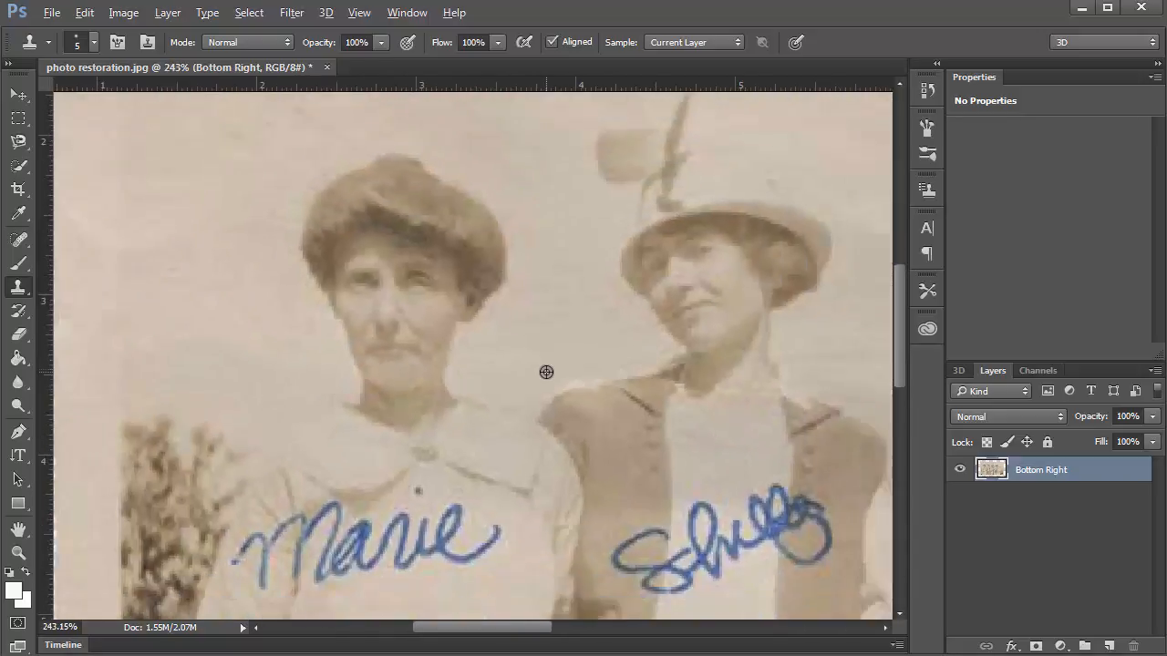
{"action": "scroll", "coordinate": [538, 352], "scroll_direction": "down", "scroll_amount": 3}
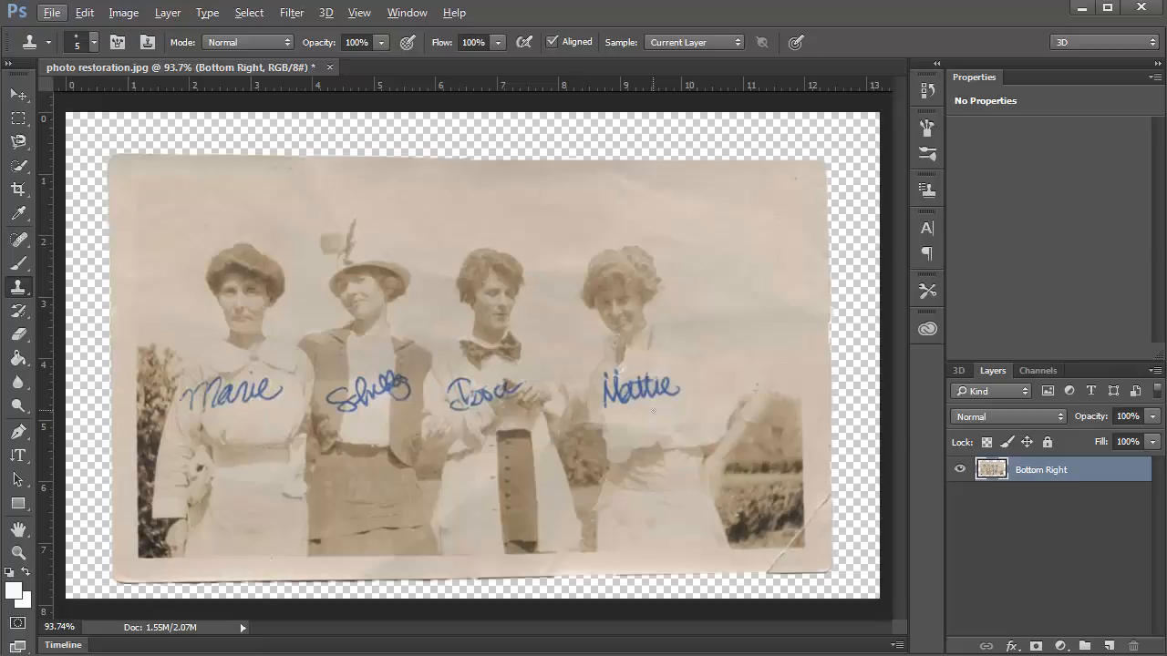
{"action": "scroll", "coordinate": [261, 388], "scroll_direction": "up", "scroll_amount": 6}
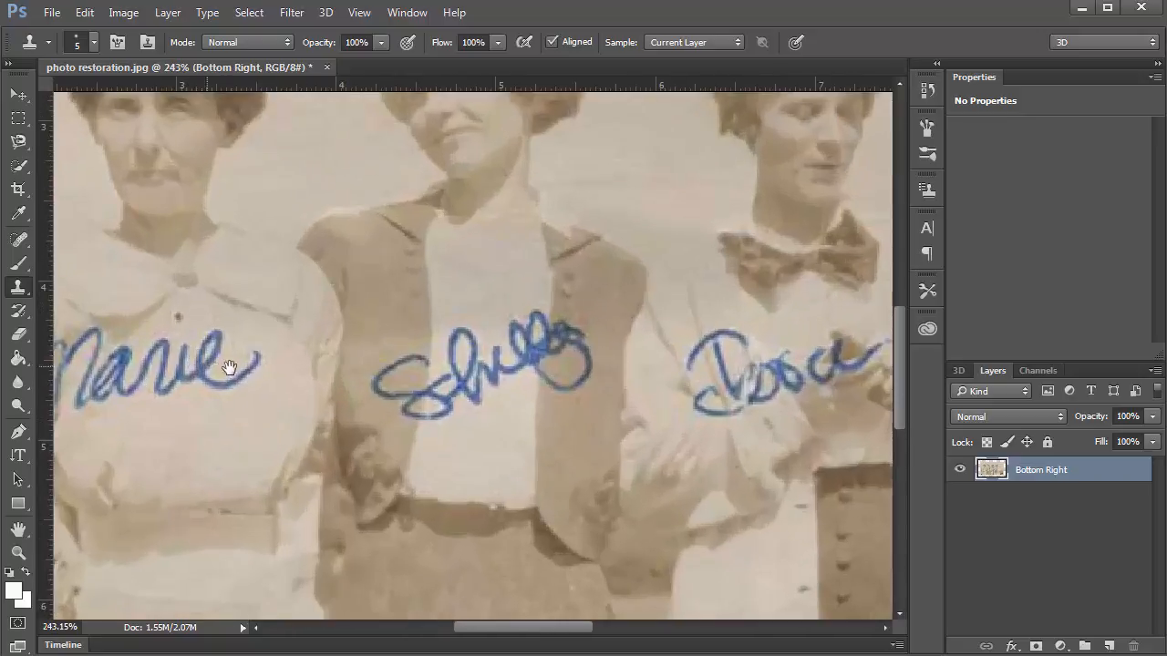
Paint out the tail, e, i and r of the Marie signature with blouse texture.
{"action": "left_click_drag", "start_coordinate": [261, 375], "coordinate": [463, 387]}
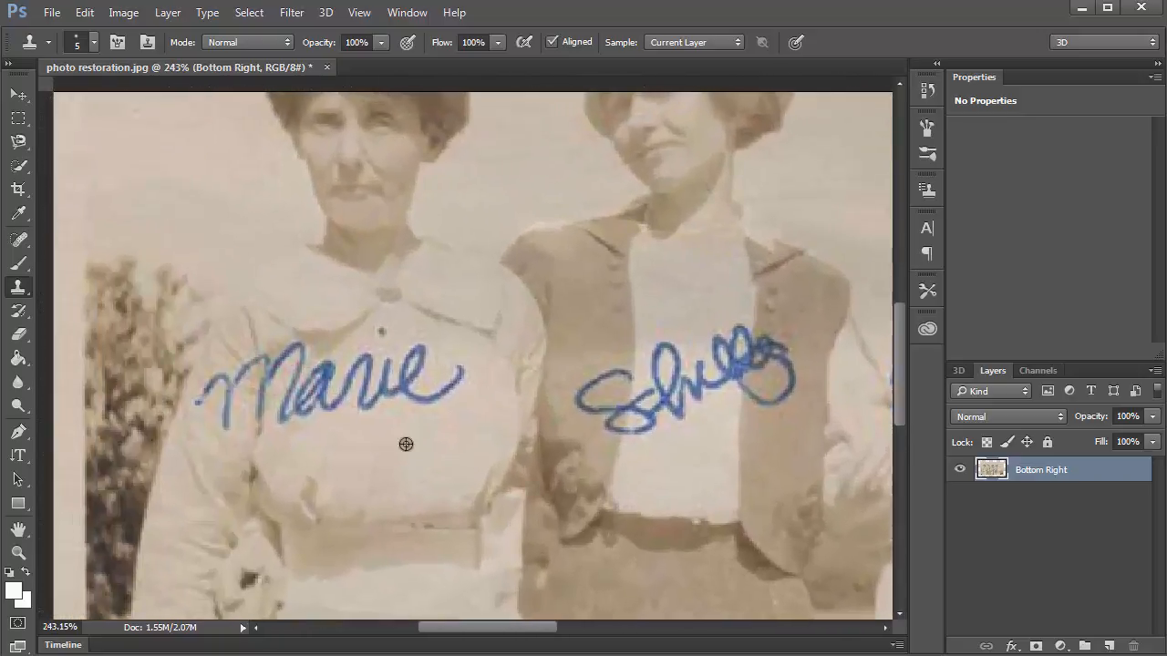
{"action": "scroll", "coordinate": [407, 446], "scroll_direction": "up", "scroll_amount": 3}
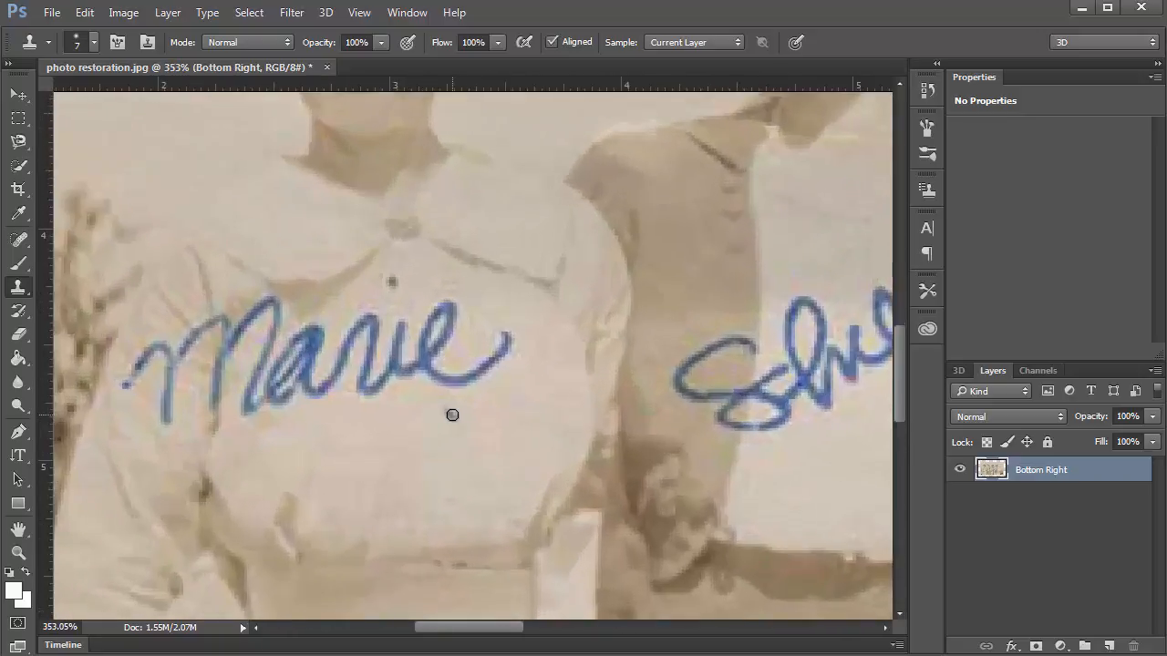
{"action": "mouse_move", "coordinate": [515, 340]}
{"action": "left_mouse_down"}
{"action": "mouse_move", "coordinate": [448, 381]}
{"action": "mouse_move", "coordinate": [508, 337]}
{"action": "left_mouse_up"}
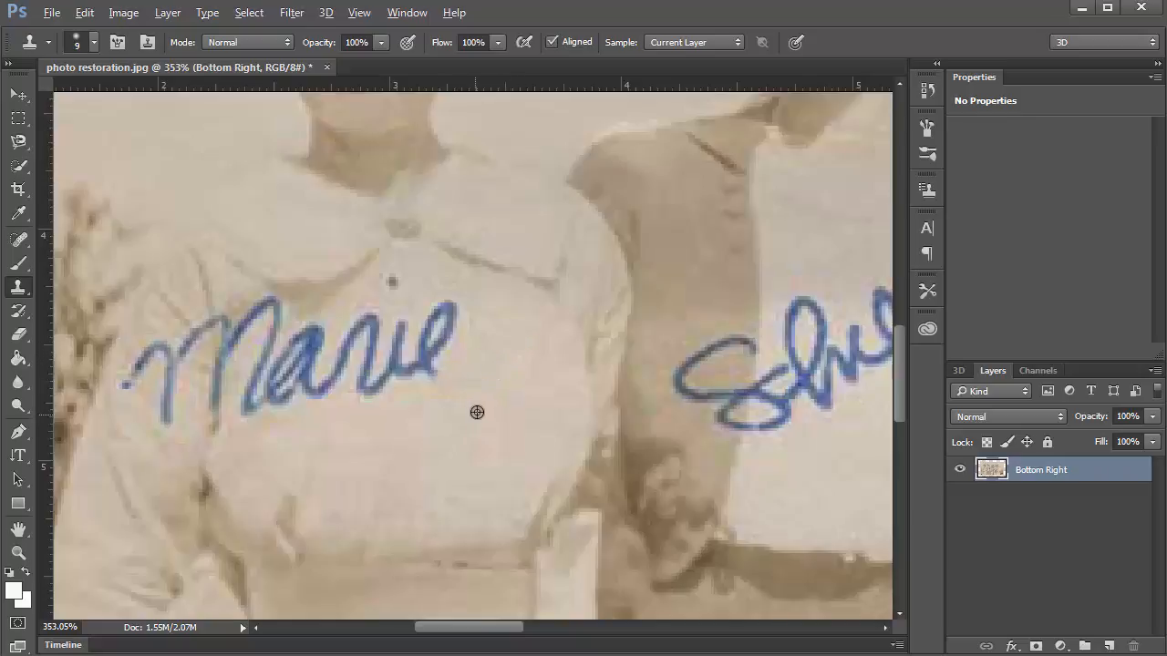
{"action": "mouse_move", "coordinate": [435, 386]}
{"action": "left_mouse_down"}
{"action": "mouse_move", "coordinate": [427, 338]}
{"action": "mouse_move", "coordinate": [446, 313]}
{"action": "mouse_move", "coordinate": [432, 334]}
{"action": "left_mouse_up"}
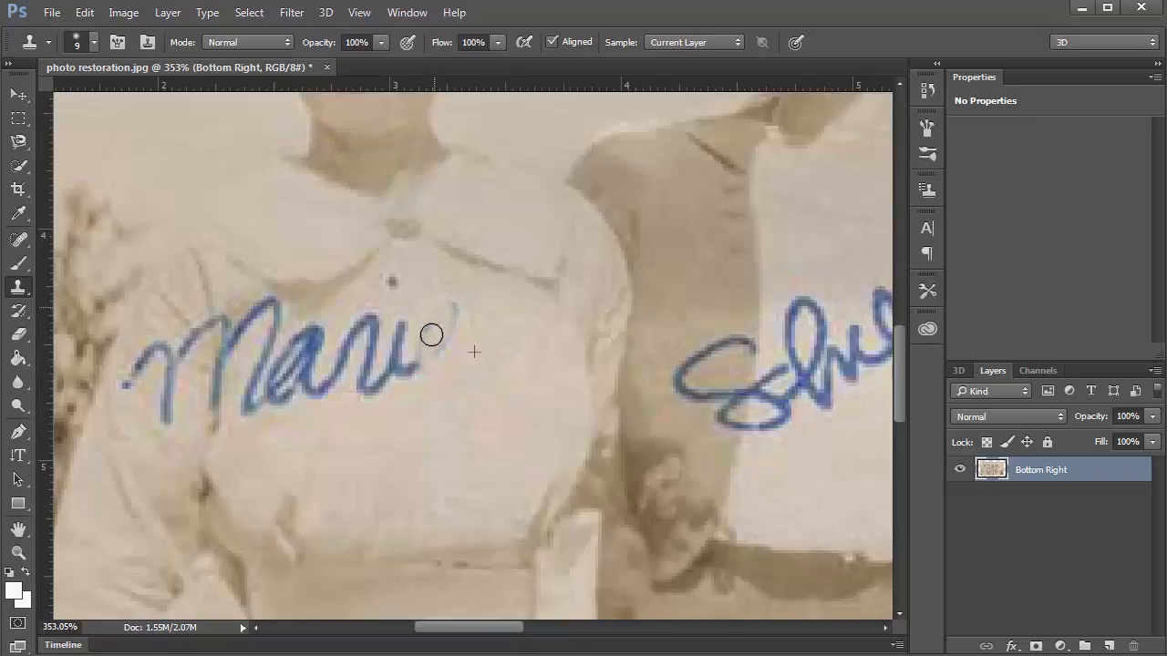
{"action": "mouse_move", "coordinate": [423, 375]}
{"action": "left_mouse_down"}
{"action": "mouse_move", "coordinate": [425, 350]}
{"action": "mouse_move", "coordinate": [401, 377]}
{"action": "mouse_move", "coordinate": [403, 328]}
{"action": "left_mouse_up"}
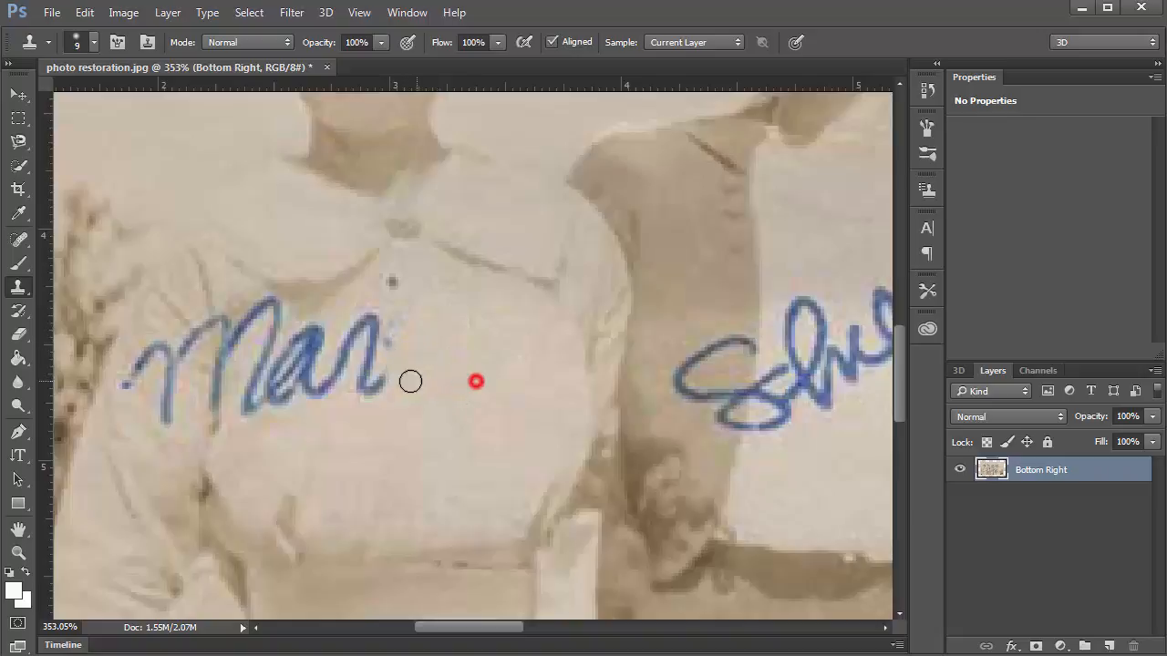
{"action": "mouse_move", "coordinate": [410, 381]}
{"action": "left_mouse_down"}
{"action": "mouse_move", "coordinate": [393, 329]}
{"action": "mouse_move", "coordinate": [380, 390]}
{"action": "mouse_move", "coordinate": [370, 388]}
{"action": "mouse_move", "coordinate": [371, 324]}
{"action": "mouse_move", "coordinate": [342, 337]}
{"action": "mouse_move", "coordinate": [339, 364]}
{"action": "mouse_move", "coordinate": [375, 317]}
{"action": "mouse_move", "coordinate": [287, 401]}
{"action": "mouse_move", "coordinate": [337, 373]}
{"action": "mouse_move", "coordinate": [289, 389]}
{"action": "mouse_move", "coordinate": [321, 325]}
{"action": "mouse_move", "coordinate": [313, 359]}
{"action": "mouse_move", "coordinate": [310, 330]}
{"action": "mouse_move", "coordinate": [244, 417]}
{"action": "mouse_move", "coordinate": [270, 318]}
{"action": "left_mouse_up"}
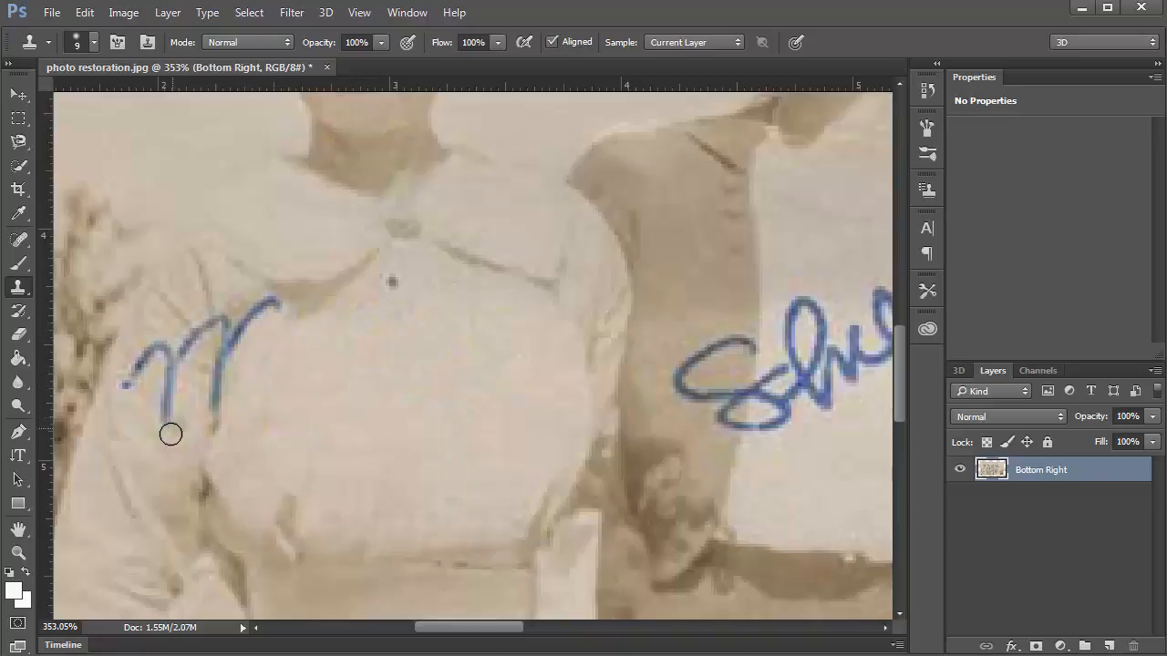
Paint out the M, its curl and the remaining blue branches of the signature.
{"action": "mouse_move", "coordinate": [164, 417]}
{"action": "left_mouse_down"}
{"action": "mouse_move", "coordinate": [167, 380]}
{"action": "mouse_move", "coordinate": [136, 434]}
{"action": "left_mouse_up"}
{"action": "mouse_move", "coordinate": [121, 384]}
{"action": "left_mouse_down"}
{"action": "mouse_move", "coordinate": [156, 355]}
{"action": "mouse_move", "coordinate": [165, 368]}
{"action": "left_mouse_up"}
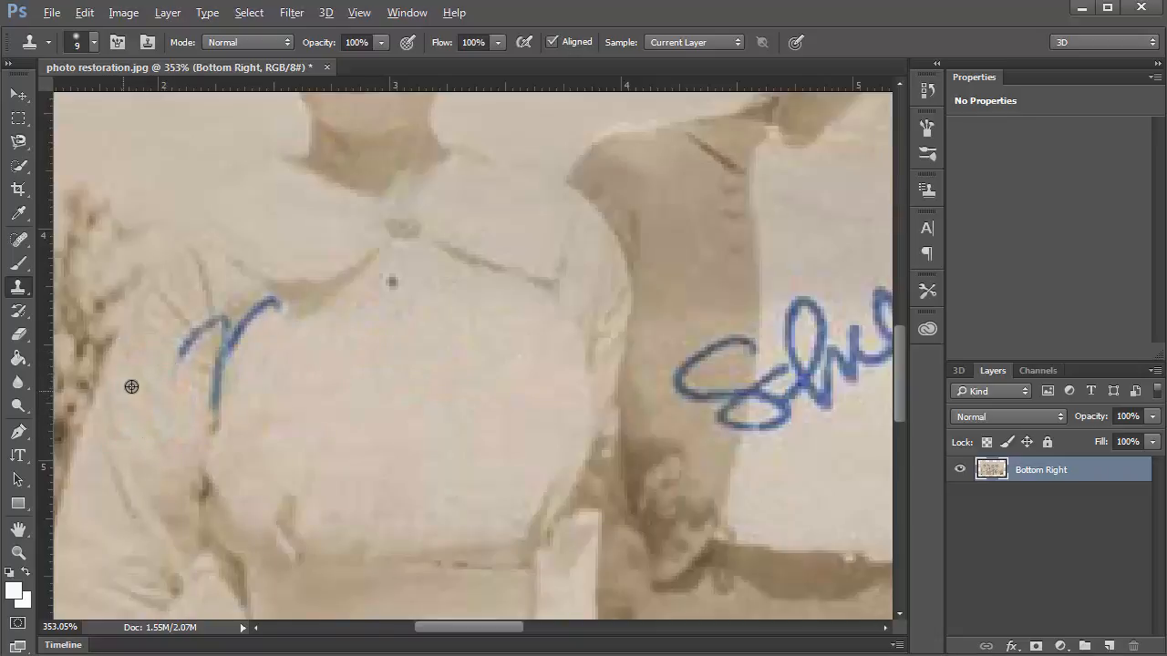
{"action": "left_click", "coordinate": [137, 384], "text": "alt"}
{"action": "mouse_move", "coordinate": [173, 356]}
{"action": "left_mouse_down"}
{"action": "mouse_move", "coordinate": [194, 327]}
{"action": "mouse_move", "coordinate": [213, 330]}
{"action": "mouse_move", "coordinate": [196, 290]}
{"action": "mouse_move", "coordinate": [211, 321]}
{"action": "mouse_move", "coordinate": [244, 297]}
{"action": "mouse_move", "coordinate": [225, 325]}
{"action": "mouse_move", "coordinate": [250, 319]}
{"action": "left_mouse_up"}
{"action": "left_click", "coordinate": [212, 321]}
{"action": "left_click", "coordinate": [244, 298], "text": "alt"}
{"action": "left_click", "coordinate": [283, 346], "text": "alt"}
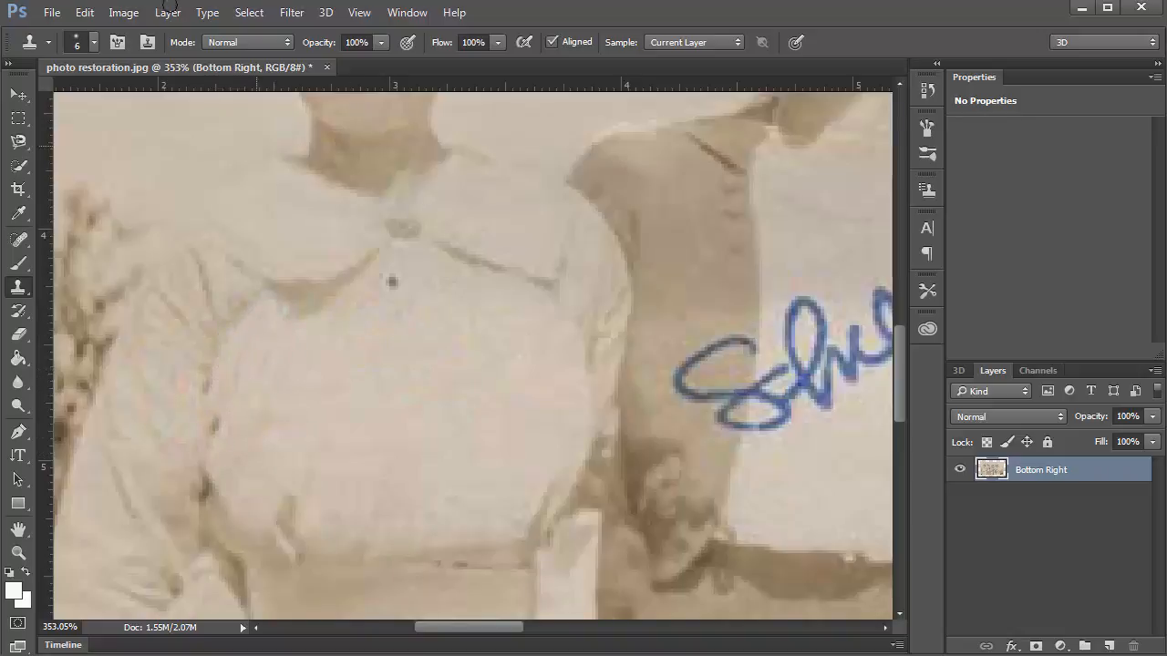
With a 0%-hardness, enlarged clone brush, cover marks on the vest near the Shelly signature.
{"action": "left_click", "coordinate": [91, 42]}
{"action": "left_click", "coordinate": [102, 147]}
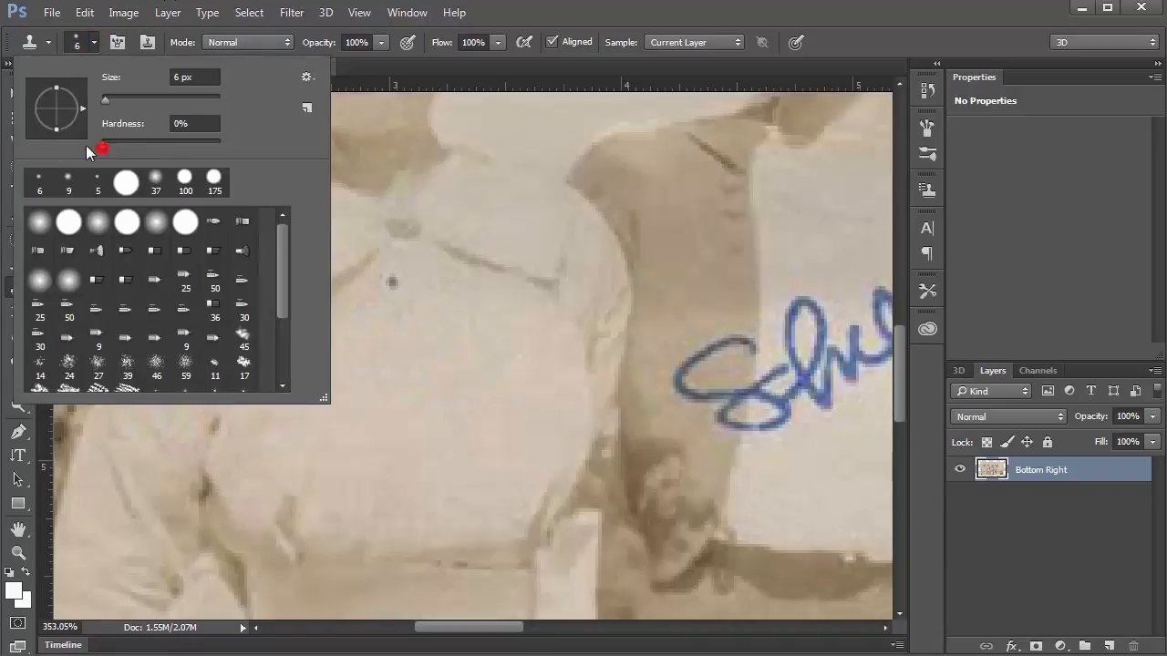
{"action": "left_click", "coordinate": [93, 42]}
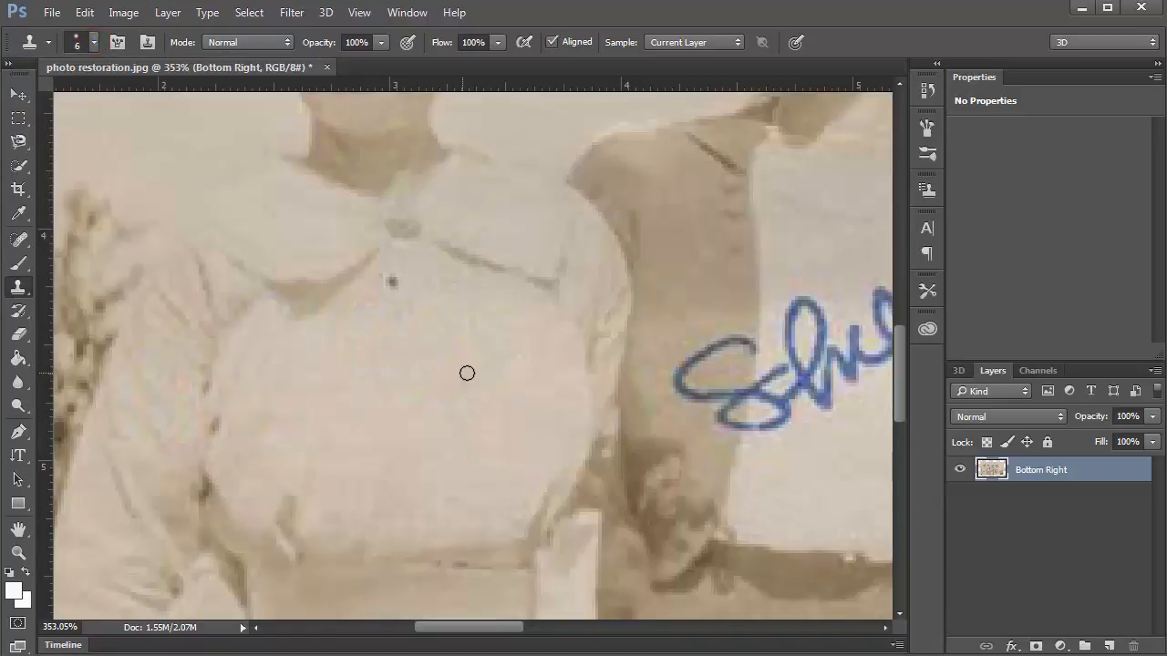
{"action": "left_click_drag", "start_coordinate": [638, 368], "coordinate": [328, 365]}
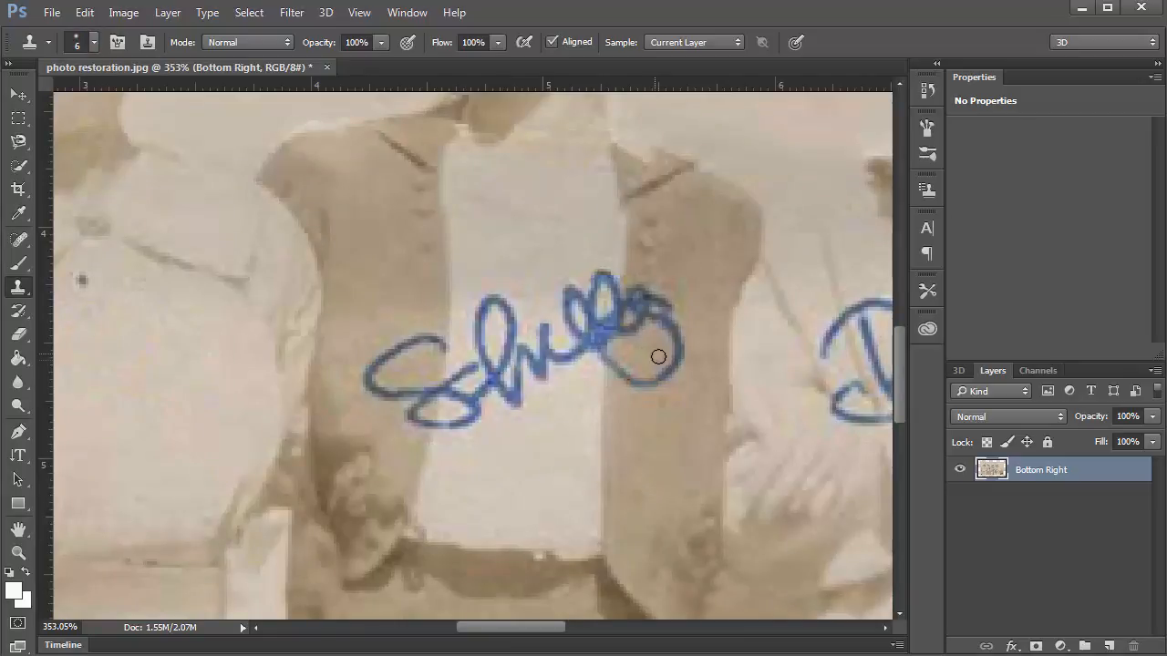
{"action": "left_click_drag", "start_coordinate": [427, 324], "coordinate": [438, 346]}
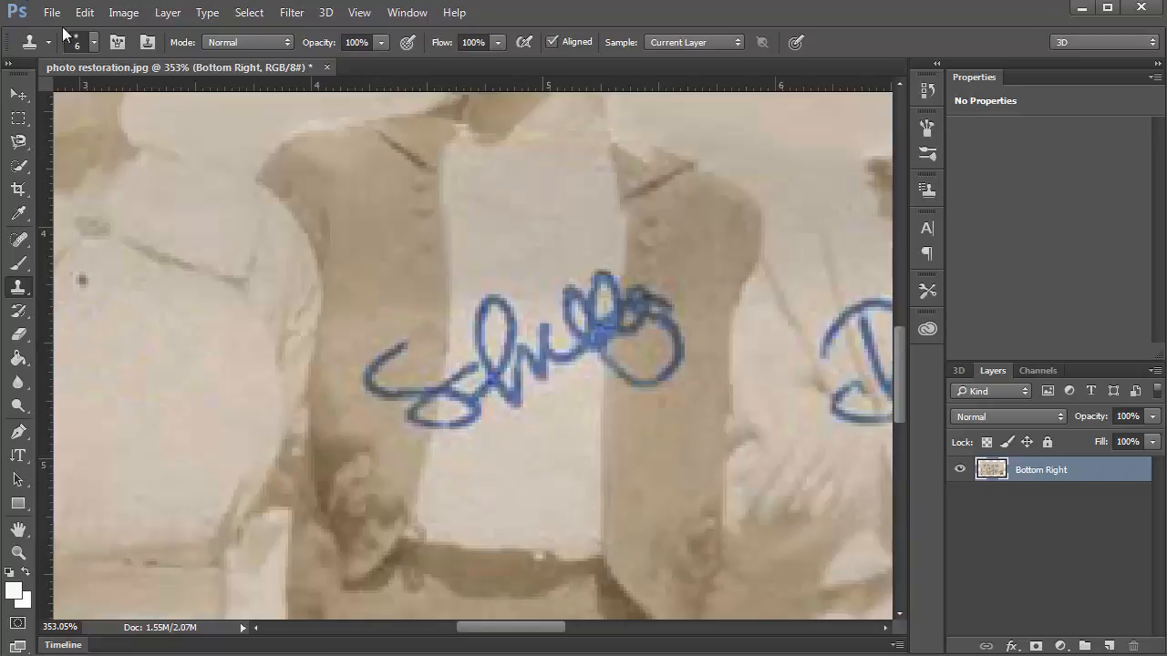
{"action": "left_click", "coordinate": [92, 41]}
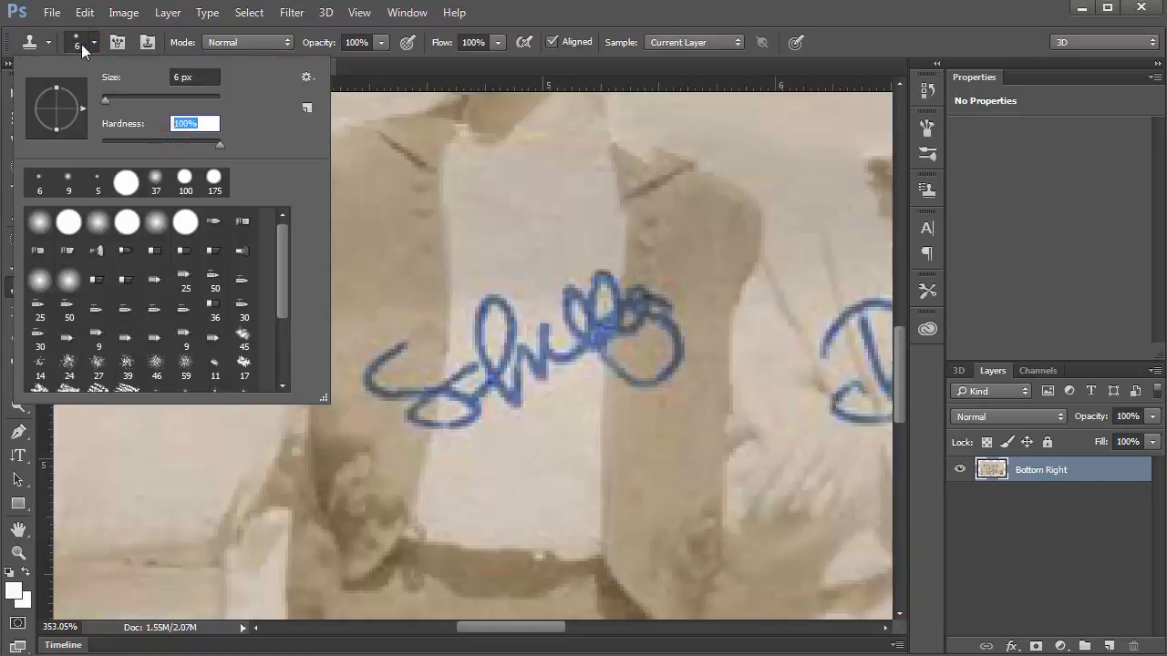
{"action": "left_click", "coordinate": [94, 45]}
{"action": "key", "text": "bracketright"}
{"action": "key", "text": "bracketright"}
{"action": "key", "text": "bracketright"}
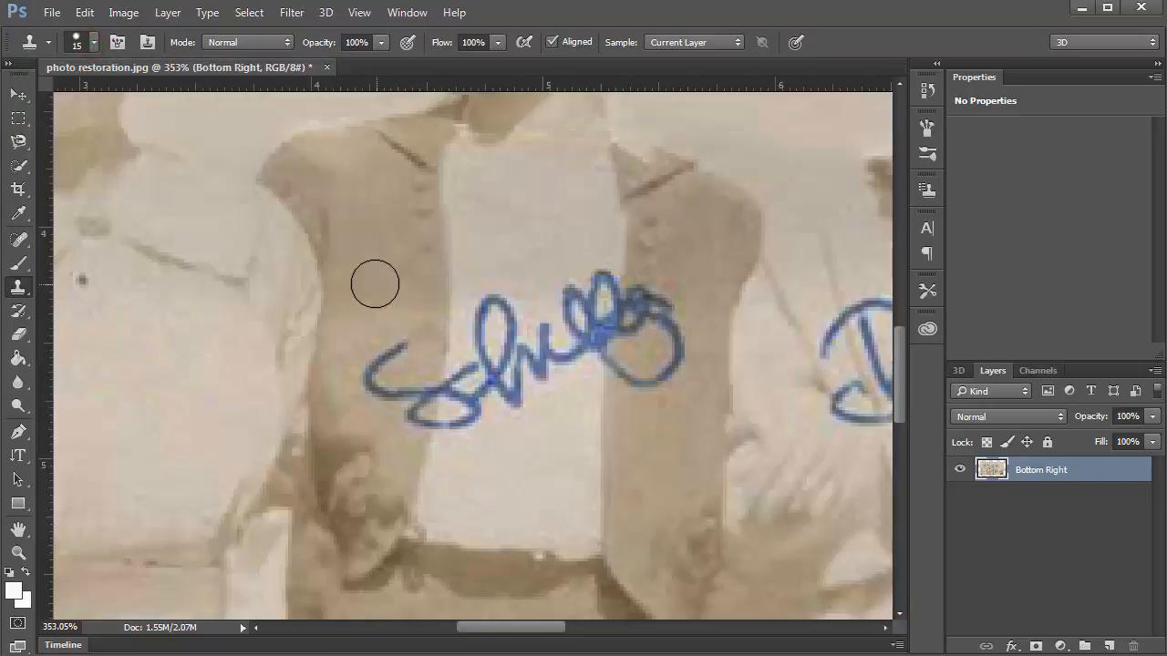
{"action": "left_click", "coordinate": [367, 276], "text": "alt"}
{"action": "left_click", "coordinate": [409, 274]}
{"action": "left_click", "coordinate": [382, 295]}
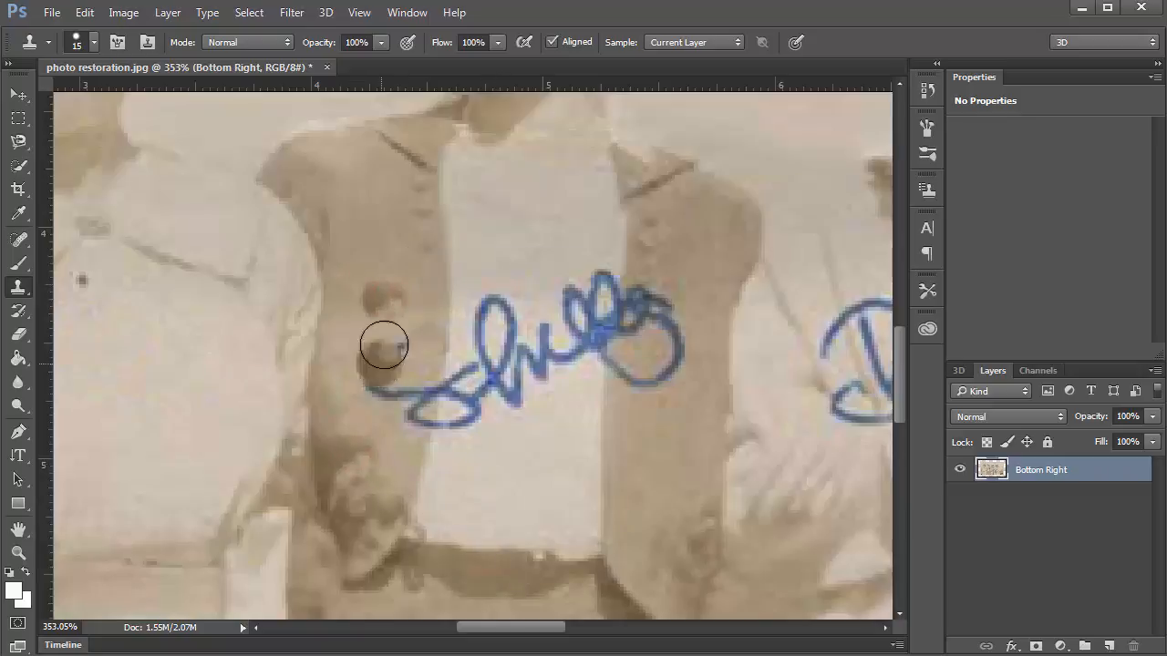
{"action": "left_click", "coordinate": [334, 274]}
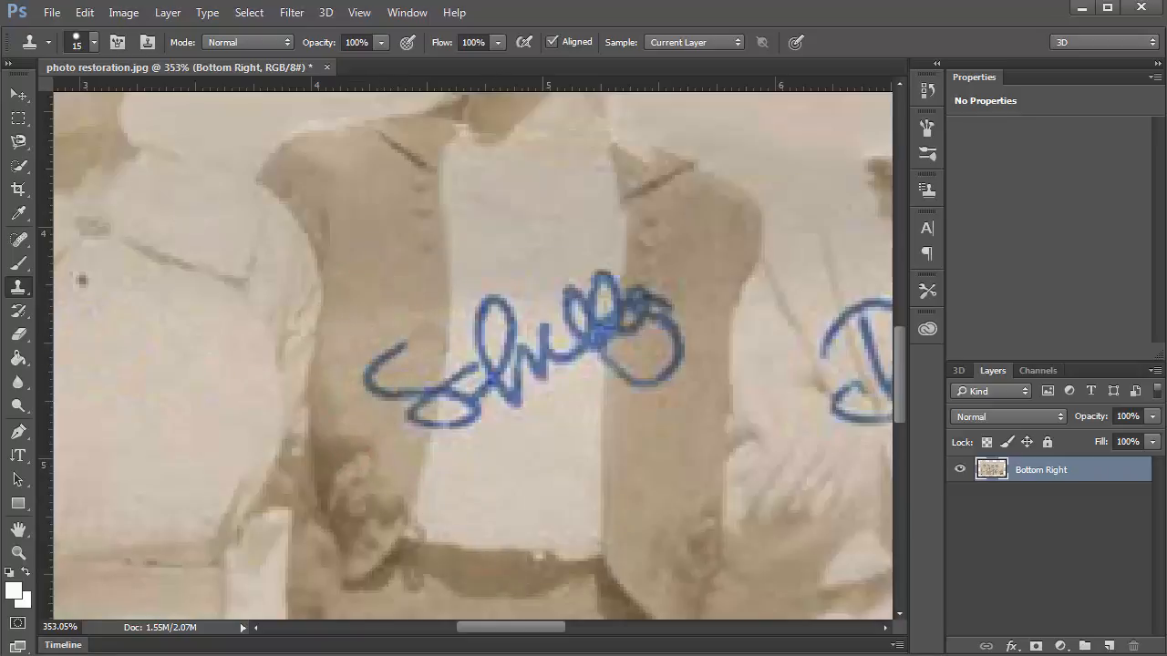
Soften the brush to about 11% hardness and paint out the signature's left end and S.
{"action": "left_click", "coordinate": [91, 42]}
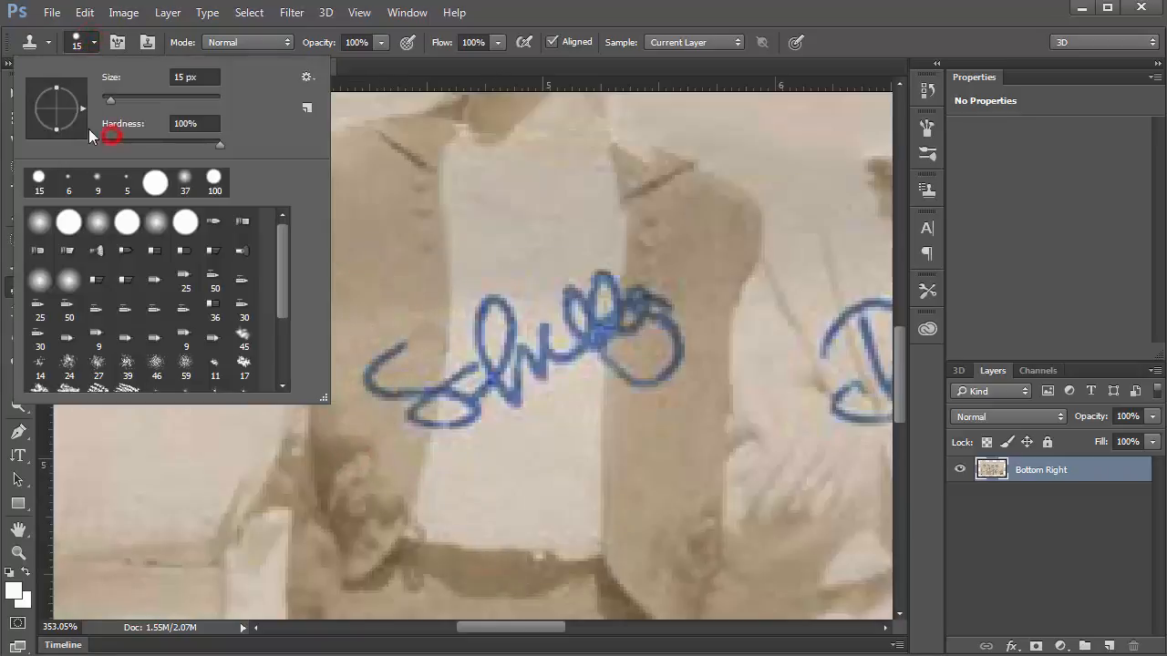
{"action": "left_click", "coordinate": [114, 141]}
{"action": "left_click", "coordinate": [93, 42]}
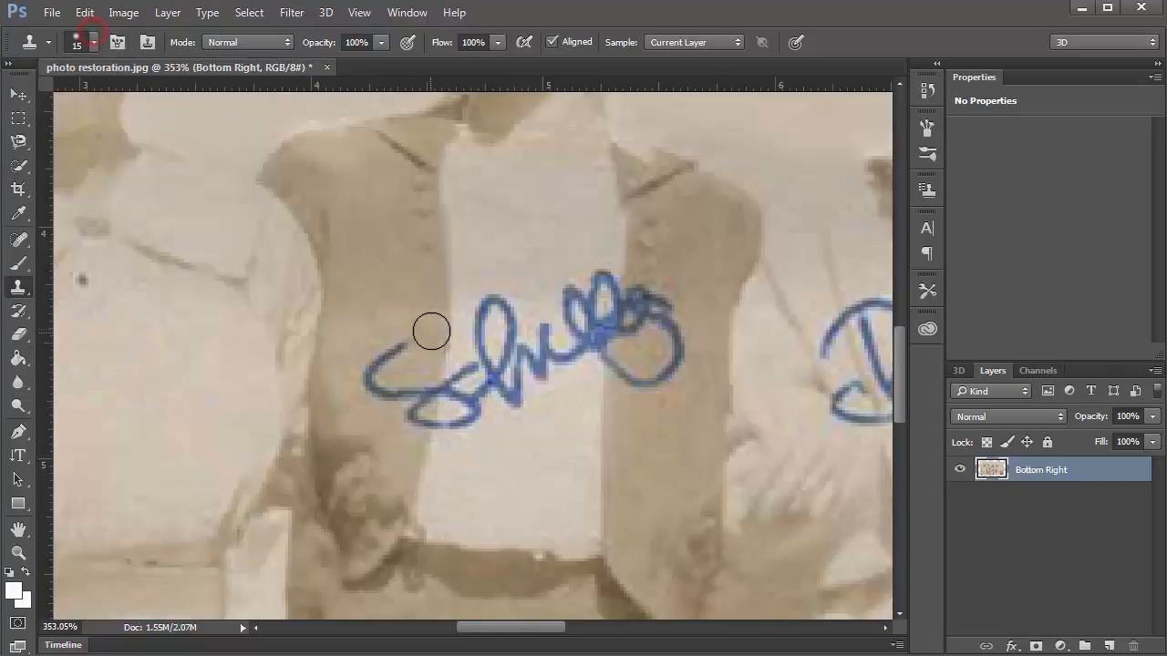
{"action": "mouse_move", "coordinate": [388, 346]}
{"action": "left_mouse_down"}
{"action": "mouse_move", "coordinate": [373, 393]}
{"action": "mouse_move", "coordinate": [422, 404]}
{"action": "mouse_move", "coordinate": [416, 389]}
{"action": "left_mouse_up"}
{"action": "left_click", "coordinate": [494, 470], "text": "alt"}
{"action": "mouse_move", "coordinate": [456, 438]}
{"action": "left_mouse_down"}
{"action": "mouse_move", "coordinate": [464, 364]}
{"action": "mouse_move", "coordinate": [456, 432]}
{"action": "mouse_move", "coordinate": [461, 391]}
{"action": "mouse_move", "coordinate": [501, 468]}
{"action": "left_mouse_up"}
{"action": "key", "text": "ctrl+z"}
{"action": "left_click", "coordinate": [516, 480], "text": "alt"}
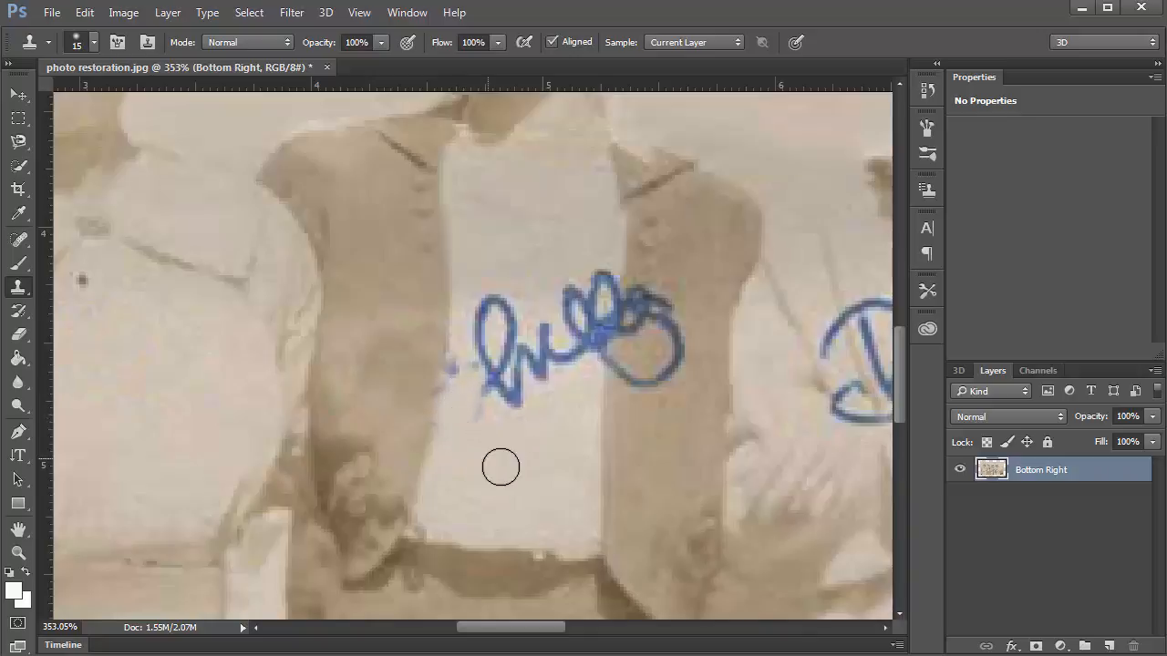
Clone shirt, sleeve and vest texture over the signature's remaining dots, loops and final circle.
{"action": "mouse_move", "coordinate": [465, 366]}
{"action": "left_mouse_down"}
{"action": "mouse_move", "coordinate": [456, 425]}
{"action": "mouse_move", "coordinate": [505, 373]}
{"action": "mouse_move", "coordinate": [515, 394]}
{"action": "mouse_move", "coordinate": [521, 365]}
{"action": "mouse_move", "coordinate": [522, 402]}
{"action": "mouse_move", "coordinate": [545, 361]}
{"action": "mouse_move", "coordinate": [541, 340]}
{"action": "mouse_move", "coordinate": [496, 371]}
{"action": "mouse_move", "coordinate": [493, 333]}
{"action": "mouse_move", "coordinate": [482, 339]}
{"action": "mouse_move", "coordinate": [500, 308]}
{"action": "mouse_move", "coordinate": [512, 328]}
{"action": "mouse_move", "coordinate": [488, 370]}
{"action": "left_mouse_up"}
{"action": "left_click", "coordinate": [501, 435], "text": "alt"}
{"action": "mouse_move", "coordinate": [505, 295]}
{"action": "left_mouse_down"}
{"action": "mouse_move", "coordinate": [461, 387]}
{"action": "mouse_move", "coordinate": [453, 446]}
{"action": "mouse_move", "coordinate": [591, 313]}
{"action": "mouse_move", "coordinate": [577, 326]}
{"action": "mouse_move", "coordinate": [569, 302]}
{"action": "mouse_move", "coordinate": [544, 333]}
{"action": "mouse_move", "coordinate": [599, 282]}
{"action": "mouse_move", "coordinate": [602, 261]}
{"action": "left_mouse_up"}
{"action": "left_click", "coordinate": [539, 413], "text": "alt"}
{"action": "left_click", "coordinate": [513, 429], "text": "alt"}
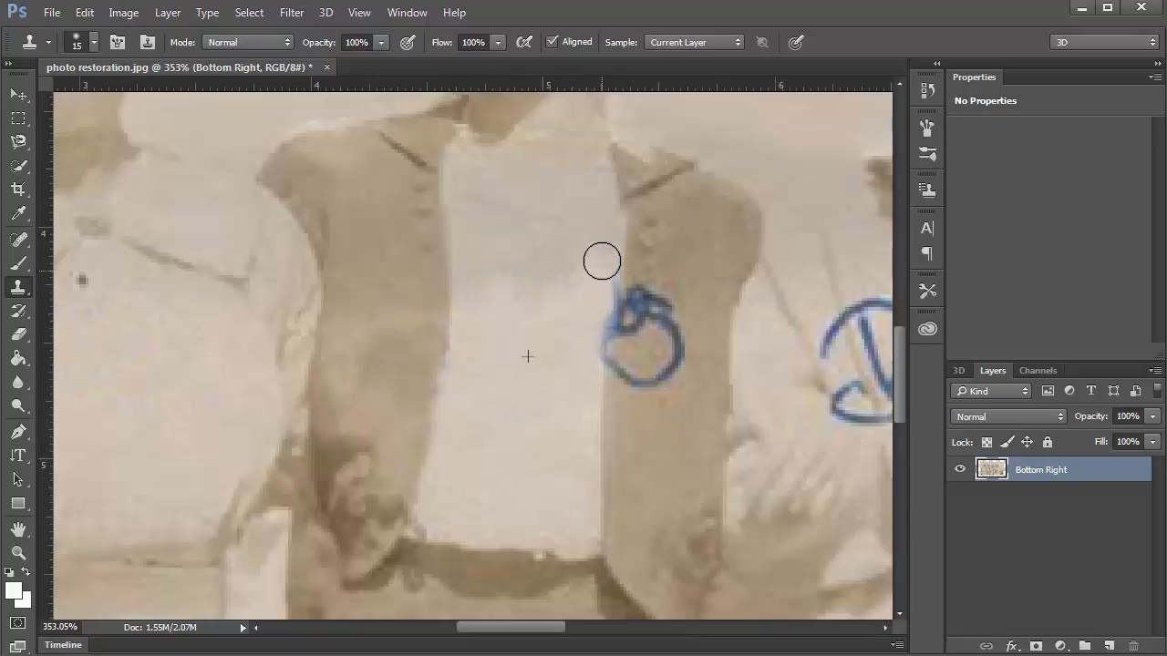
{"action": "left_click", "coordinate": [631, 496], "text": "alt"}
{"action": "mouse_move", "coordinate": [647, 404]}
{"action": "left_mouse_down"}
{"action": "mouse_move", "coordinate": [673, 339]}
{"action": "mouse_move", "coordinate": [670, 372]}
{"action": "mouse_move", "coordinate": [650, 311]}
{"action": "left_mouse_up"}
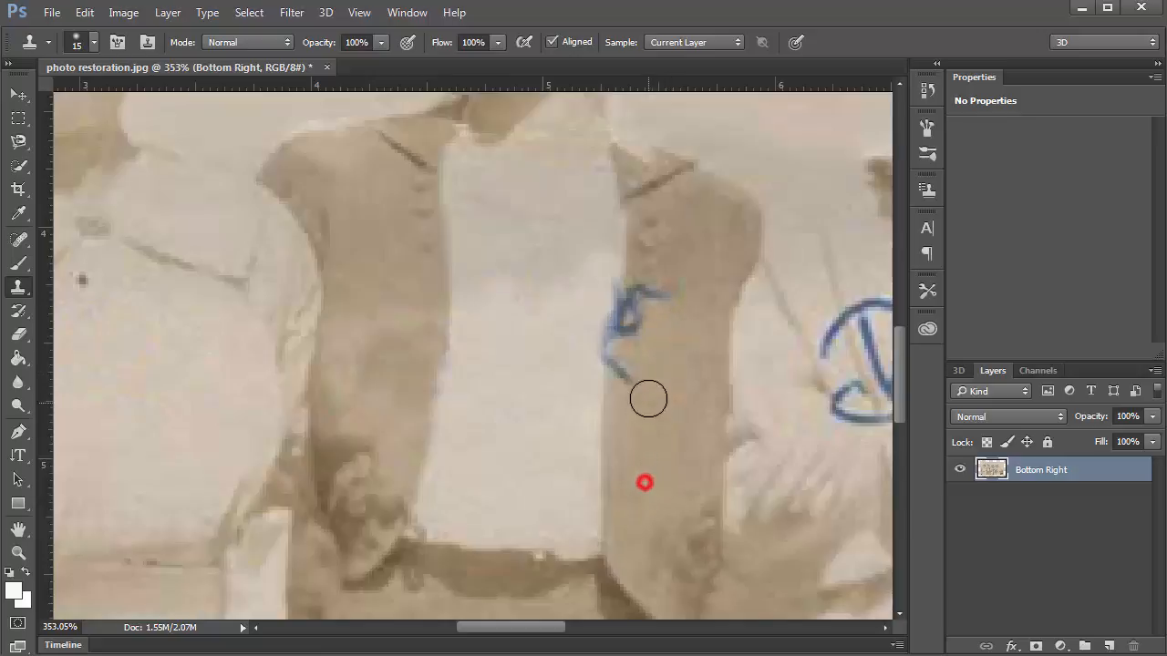
{"action": "mouse_move", "coordinate": [648, 399]}
{"action": "left_mouse_down"}
{"action": "mouse_move", "coordinate": [624, 373]}
{"action": "mouse_move", "coordinate": [623, 348]}
{"action": "mouse_move", "coordinate": [653, 289]}
{"action": "mouse_move", "coordinate": [647, 305]}
{"action": "mouse_move", "coordinate": [571, 271]}
{"action": "mouse_move", "coordinate": [603, 282]}
{"action": "mouse_move", "coordinate": [586, 351]}
{"action": "left_mouse_up"}
{"action": "left_click", "coordinate": [560, 268], "text": "alt"}
{"action": "left_click", "coordinate": [602, 281]}
Show the History panel, view the original torn scan, then return to the latest cleaned state.
{"action": "scroll", "coordinate": [434, 360], "scroll_direction": "down", "scroll_amount": 5}
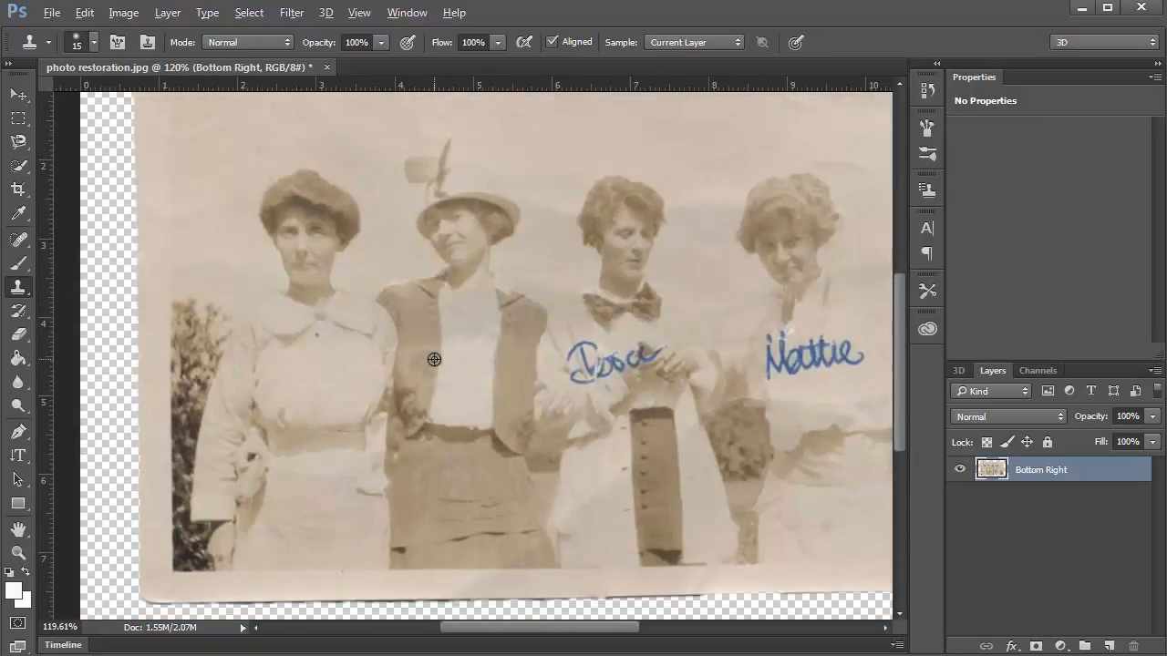
{"action": "scroll", "coordinate": [434, 359], "scroll_direction": "down", "scroll_amount": 1}
{"action": "left_click", "coordinate": [412, 13]}
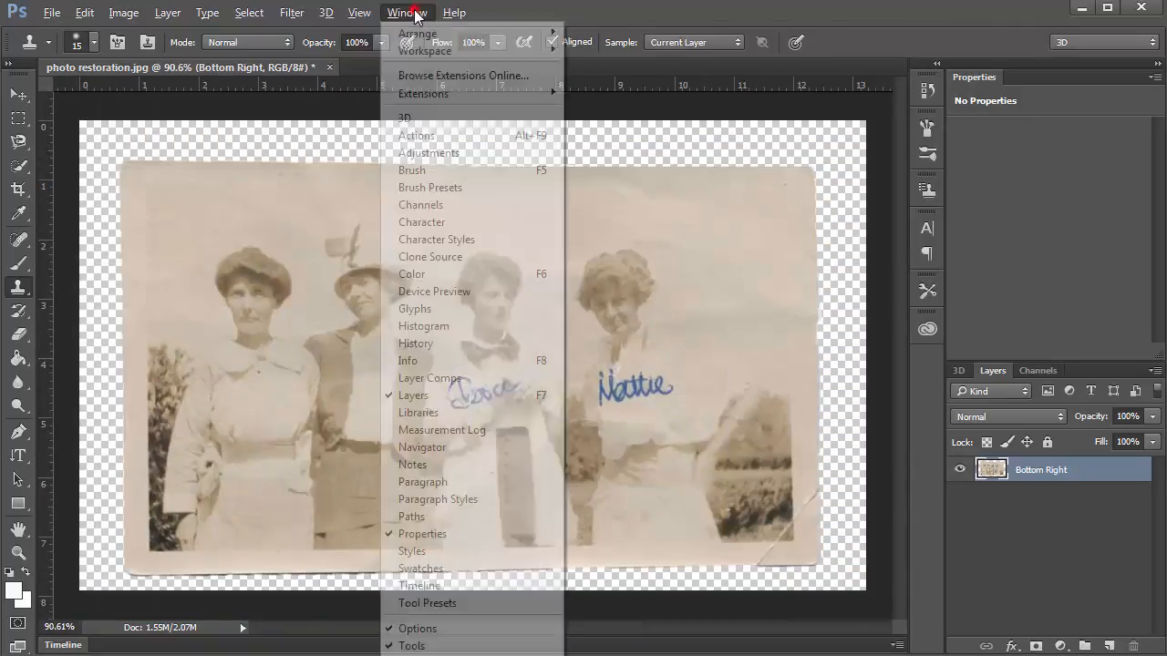
{"action": "left_click", "coordinate": [461, 343]}
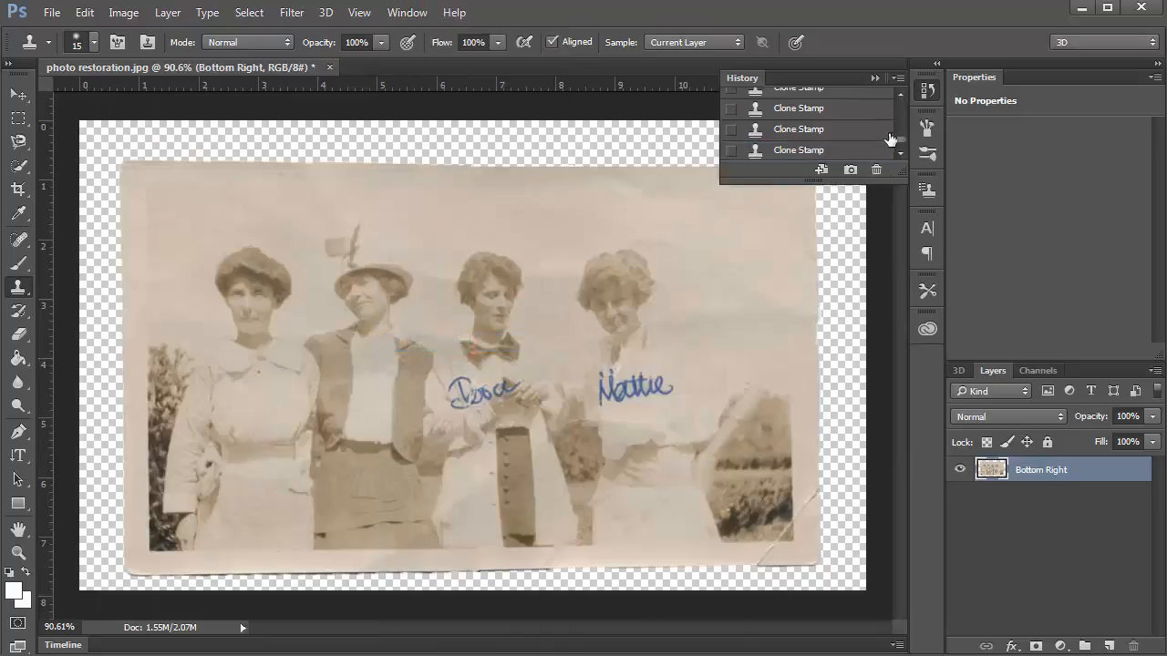
{"action": "left_click_drag", "start_coordinate": [902, 141], "coordinate": [906, 95]}
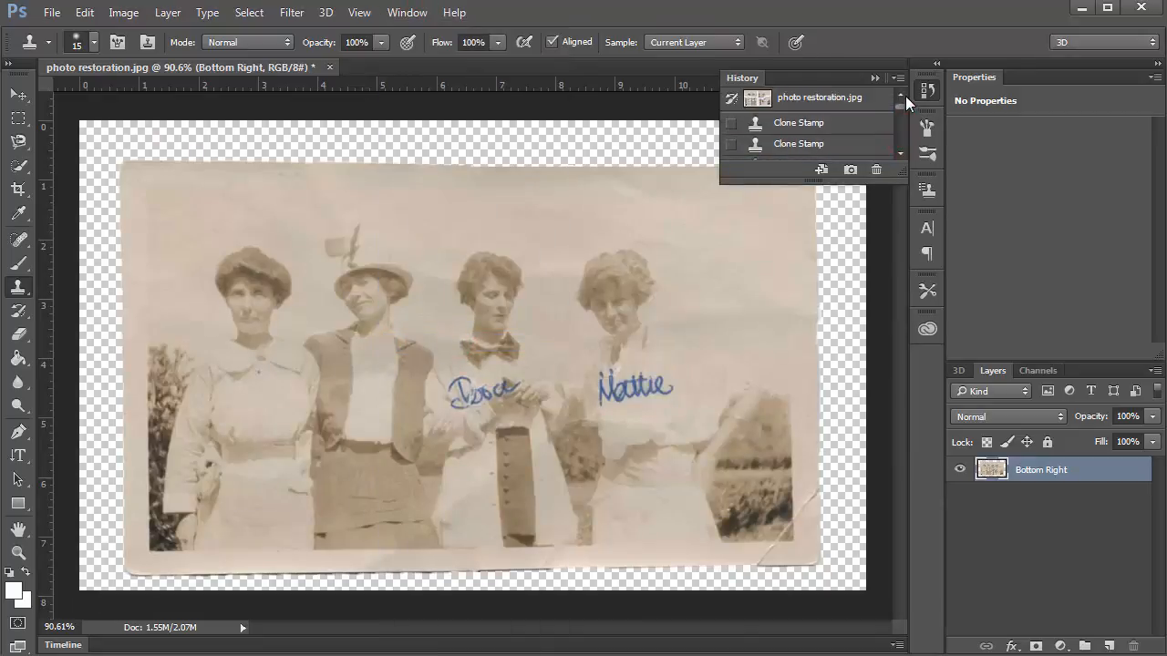
{"action": "left_click", "coordinate": [846, 99]}
{"action": "scroll", "coordinate": [602, 213], "scroll_direction": "down", "scroll_amount": 1}
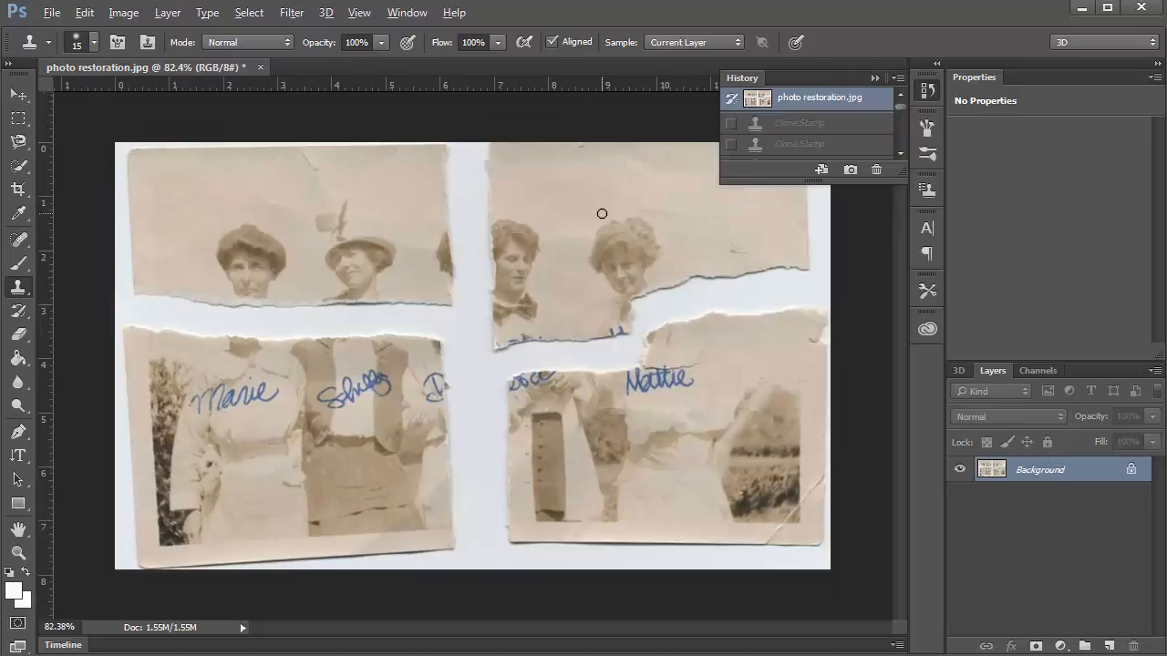
{"action": "key", "text": "ctrl+z"}
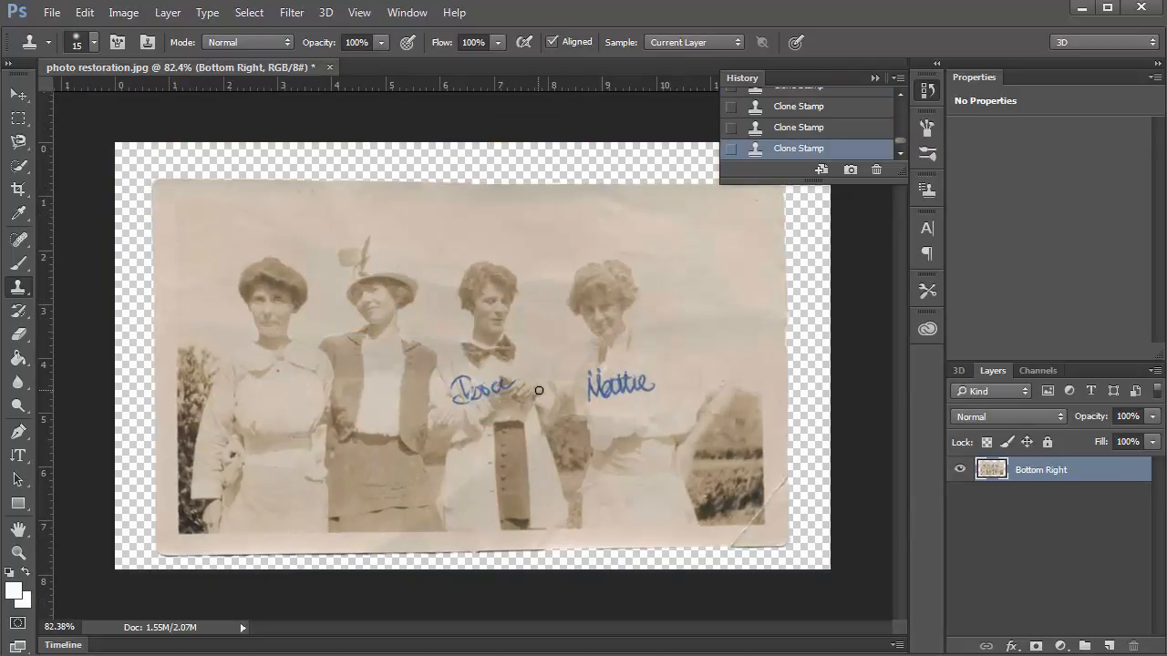
Apply Auto Levels with the black input slider raised to 32, then close the History panel.
{"action": "key", "text": "i"}
{"action": "key", "text": "ctrl+l"}
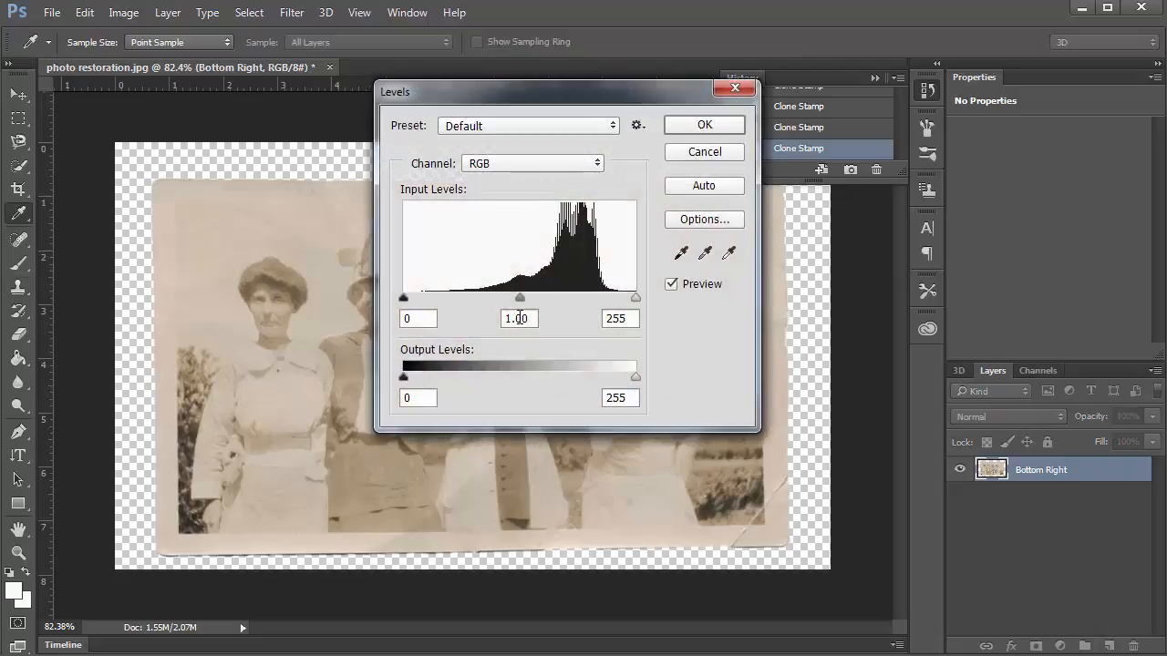
{"action": "left_click", "coordinate": [698, 187]}
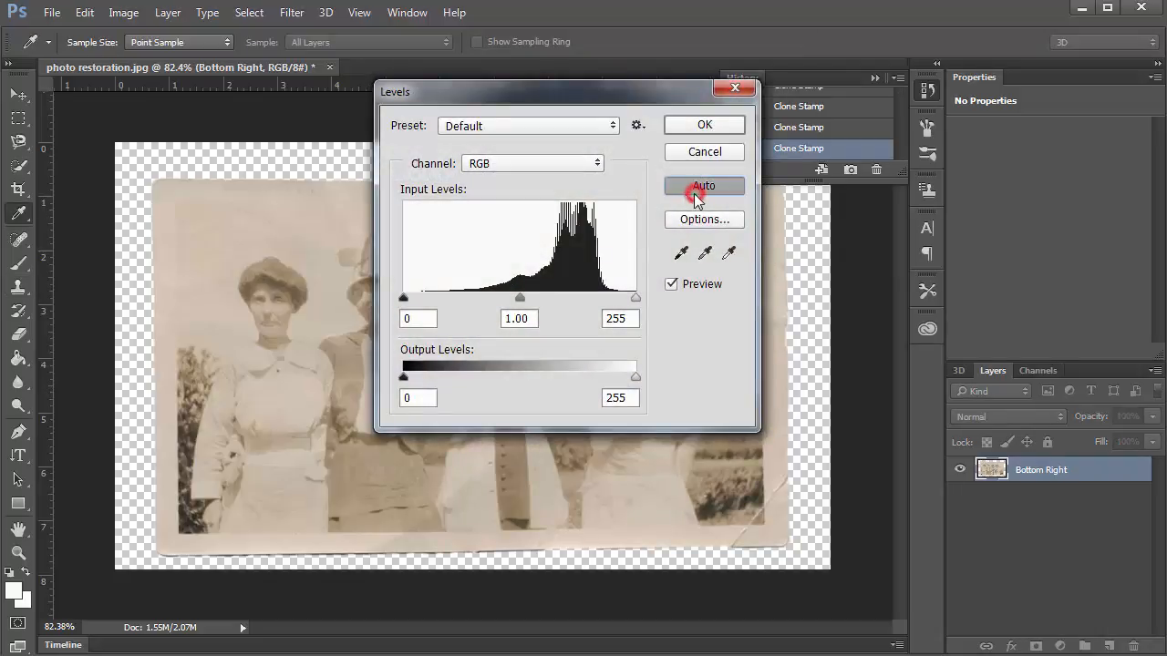
{"action": "left_click_drag", "start_coordinate": [425, 298], "coordinate": [433, 298]}
{"action": "left_click", "coordinate": [700, 126]}
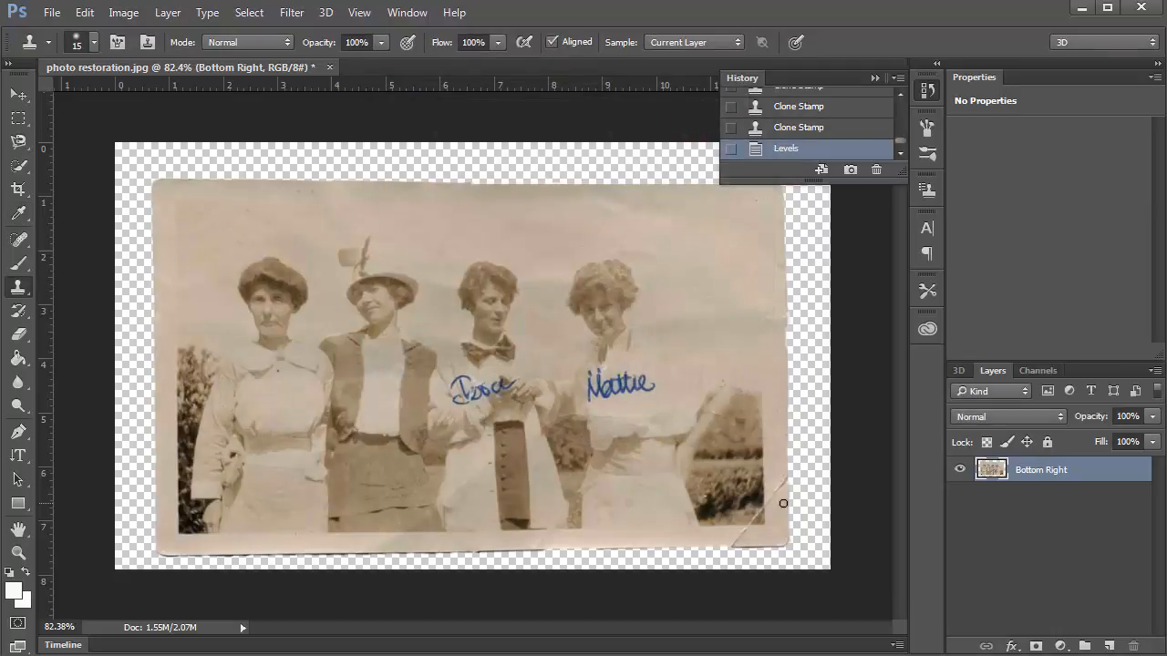
{"action": "scroll", "coordinate": [602, 501], "scroll_direction": "up", "scroll_amount": 1}
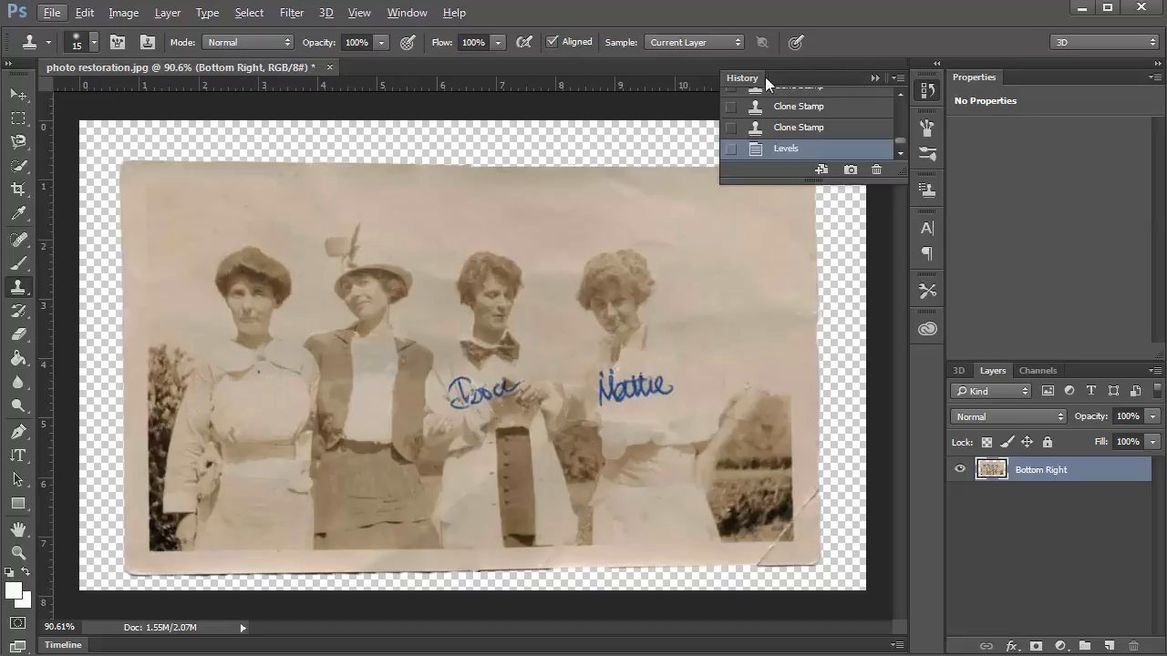
{"action": "left_click", "coordinate": [876, 78]}
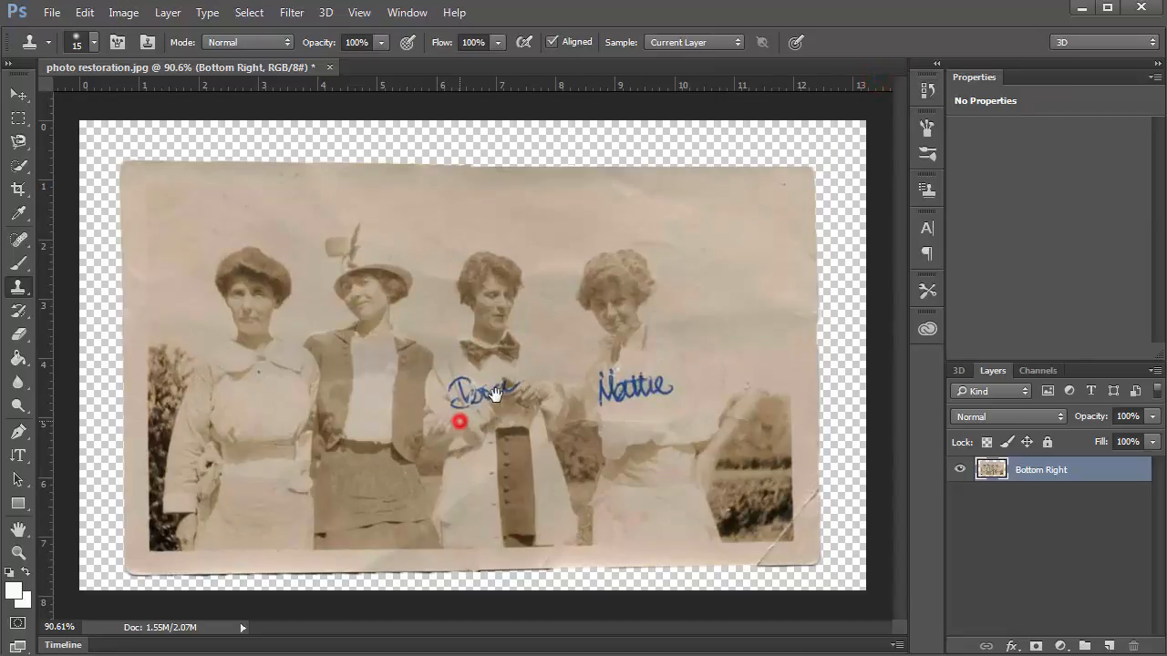